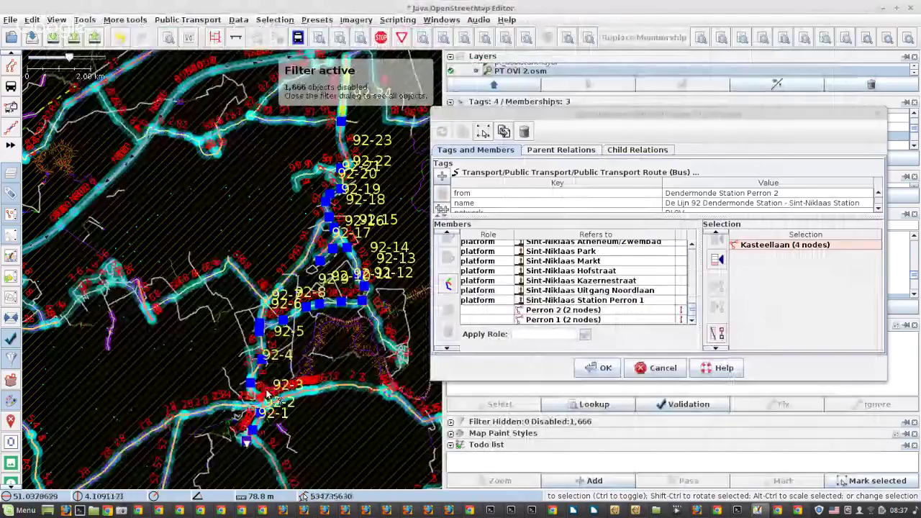
Zoom the map to the route's first stop, Dendermonde Station Perron 2, and inspect its position beside the platform way
scroll(267, 392, up, 3)
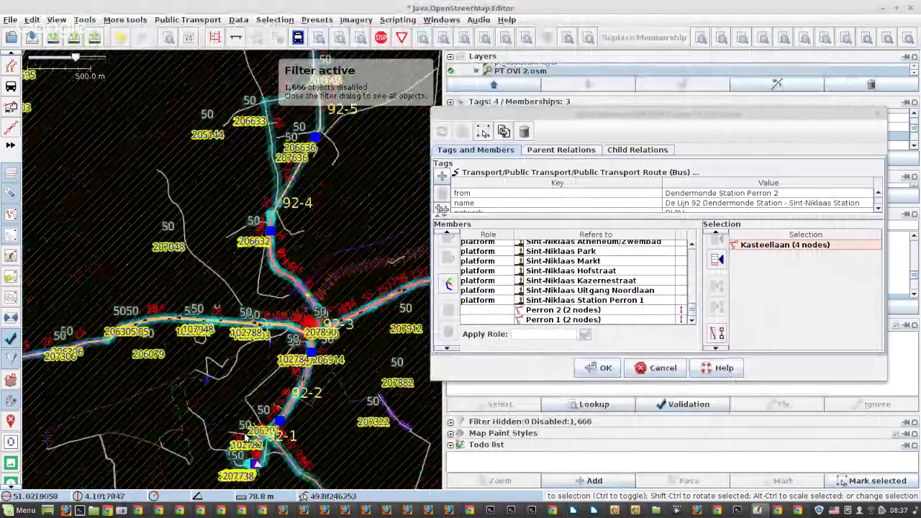
click(543, 246)
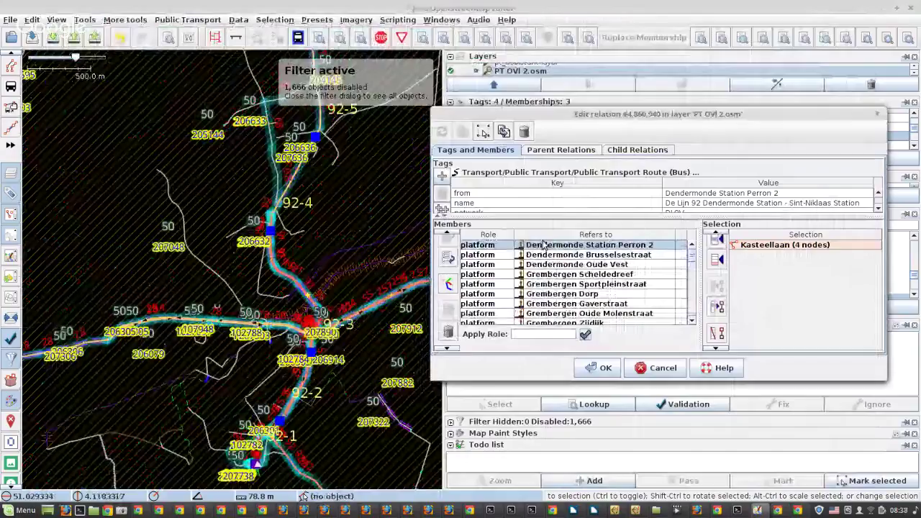
double_click(543, 246)
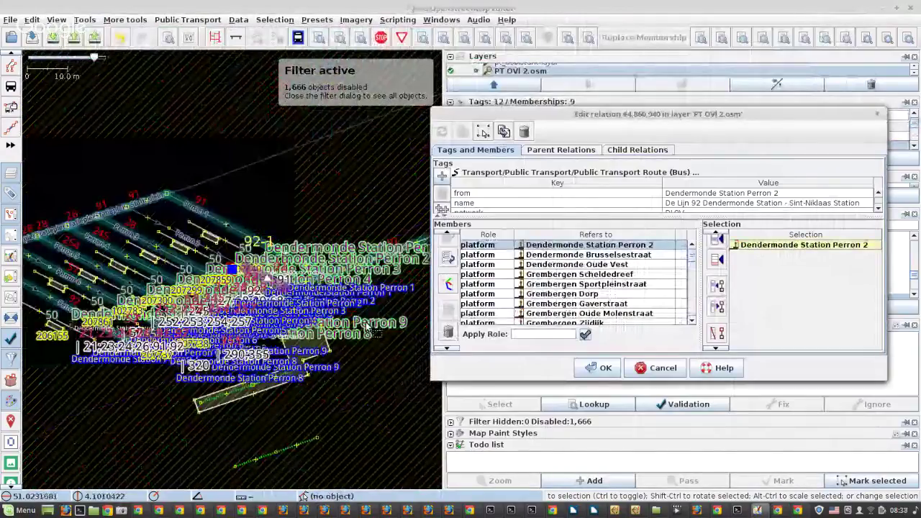
scroll(234, 295, up, 2)
drag(233, 295, 331, 206)
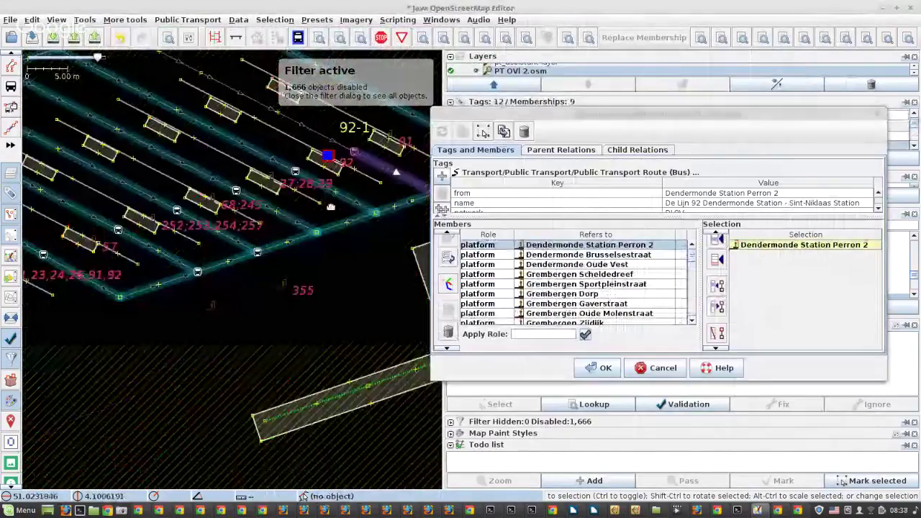
scroll(330, 207, up, 3)
Zoom the map to the route's last stop, Sint-Niklaas Station Perron 1, from the relation's member list
scroll(561, 288, down, 5)
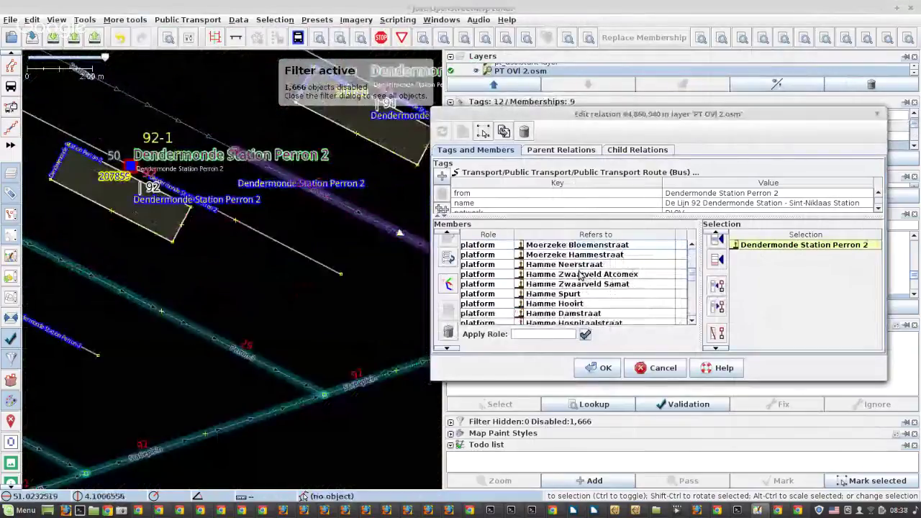
scroll(549, 301, down, 5)
right_click(549, 300)
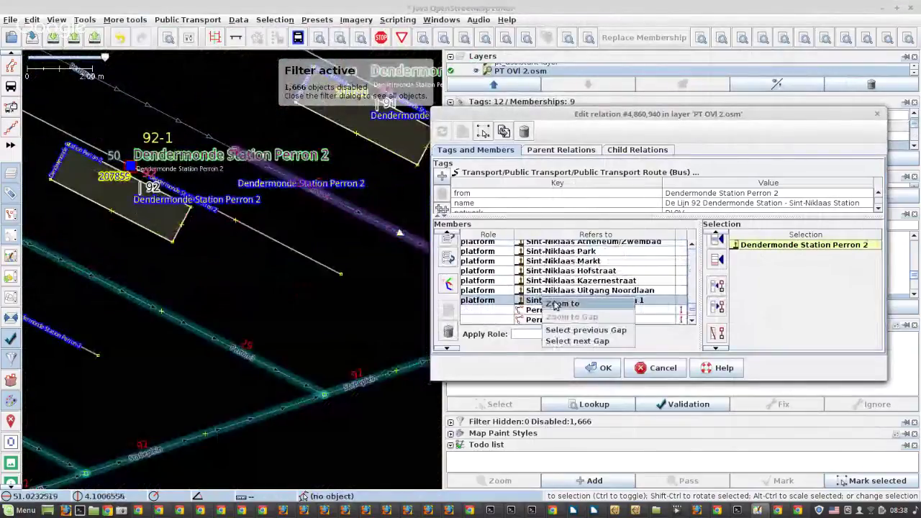
click(555, 304)
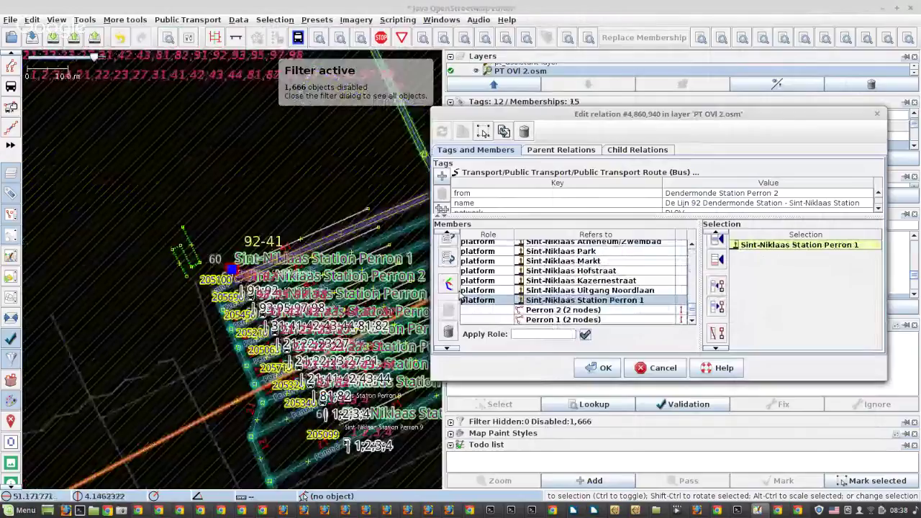
scroll(262, 272, up, 2)
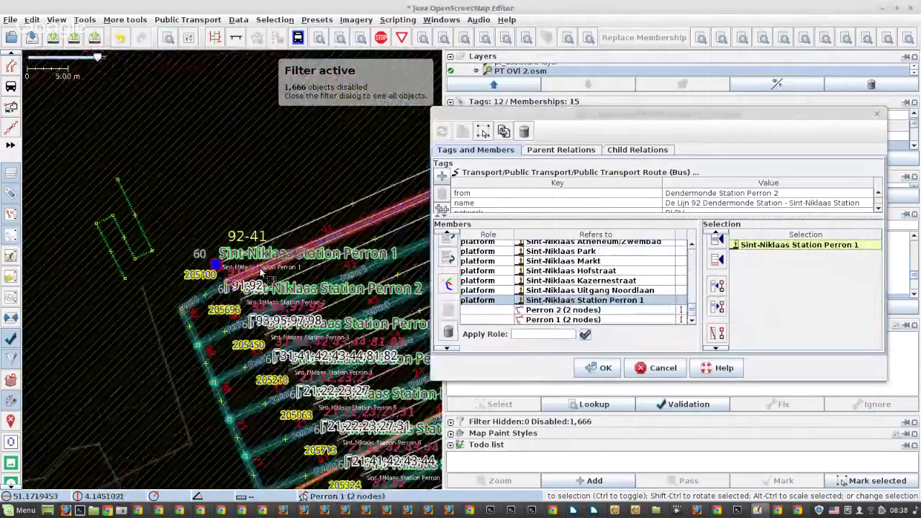
Remove the 2-node Perron 1 way from the members and add the adjoining 3-node Perron 1 way at the end of the list
click(262, 271)
click(562, 319)
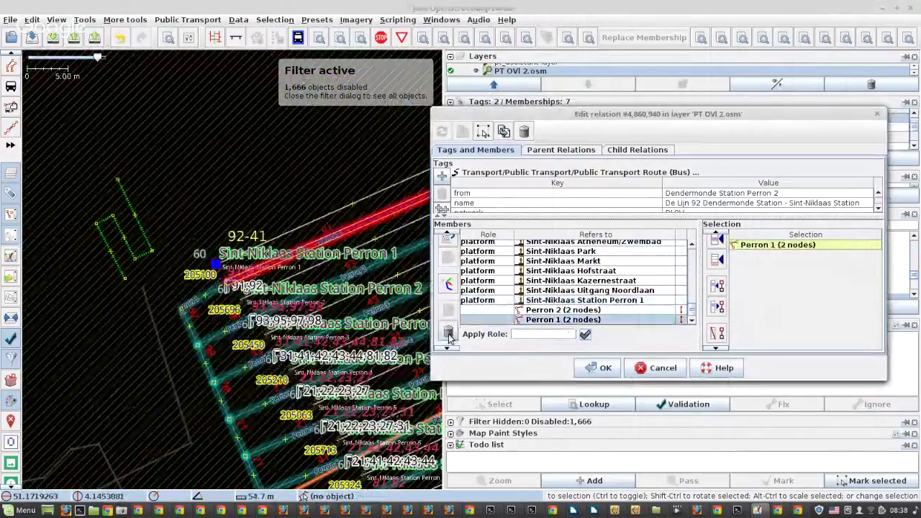
click(448, 332)
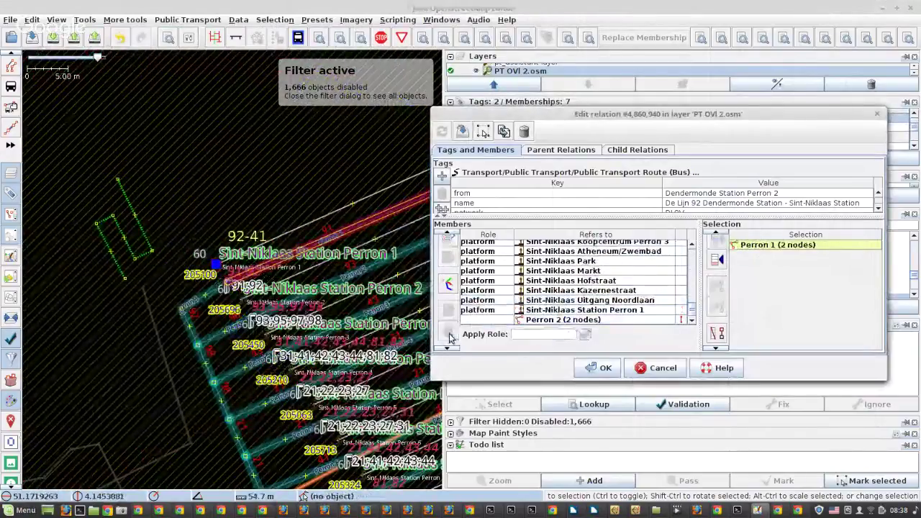
click(212, 287)
click(716, 260)
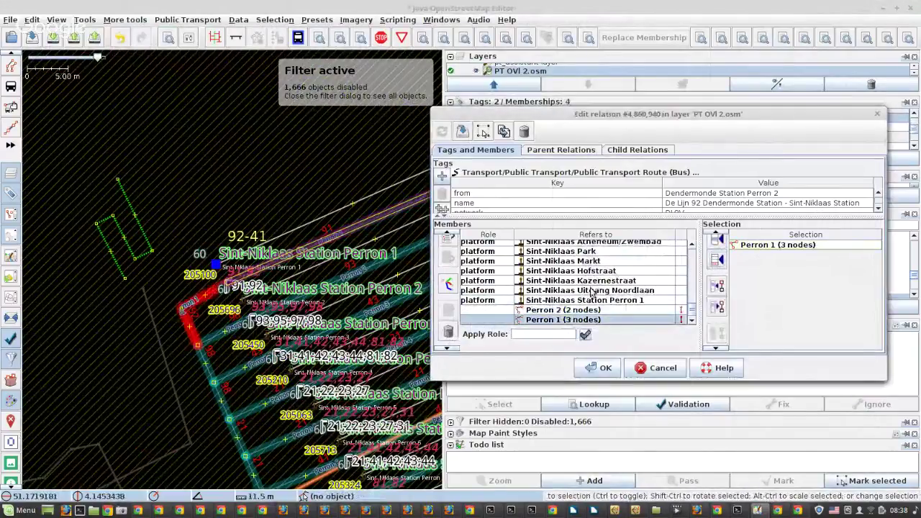
Start the routing helper for the bus route relation and check its data download in the terminal
mouse_move(591, 291)
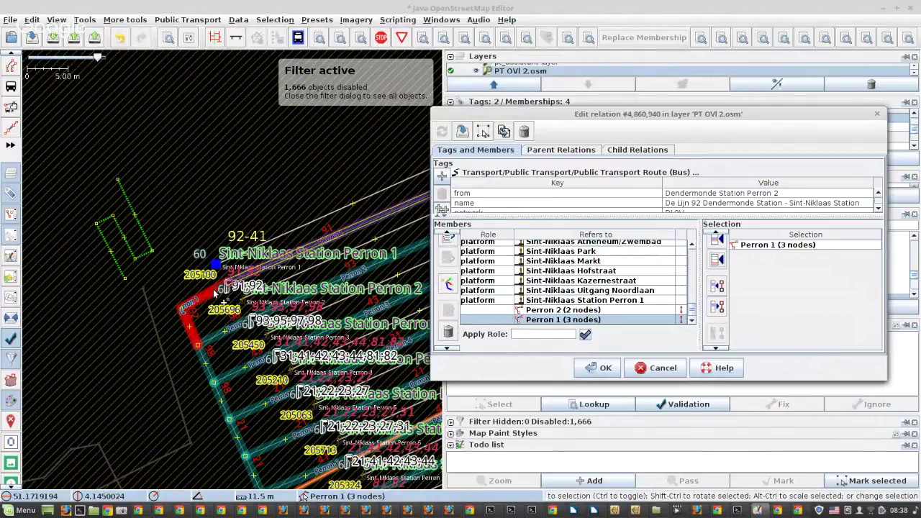
click(449, 284)
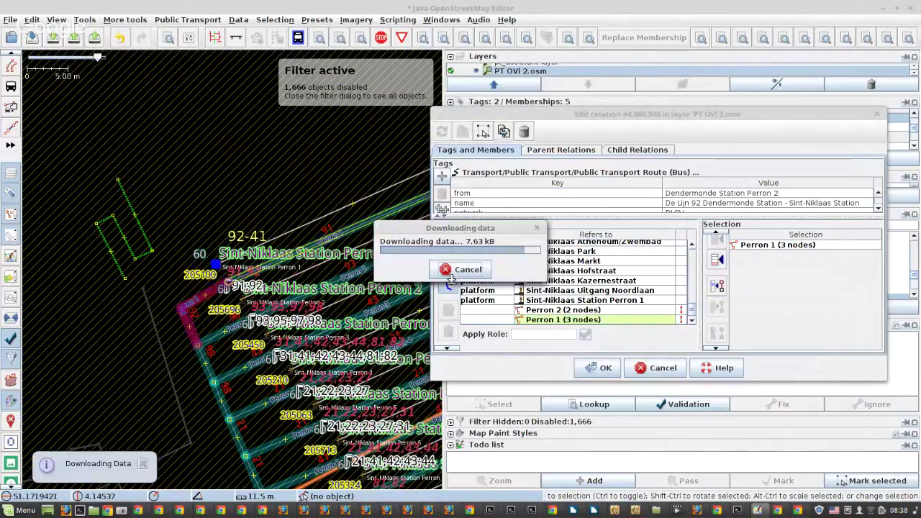
click(739, 510)
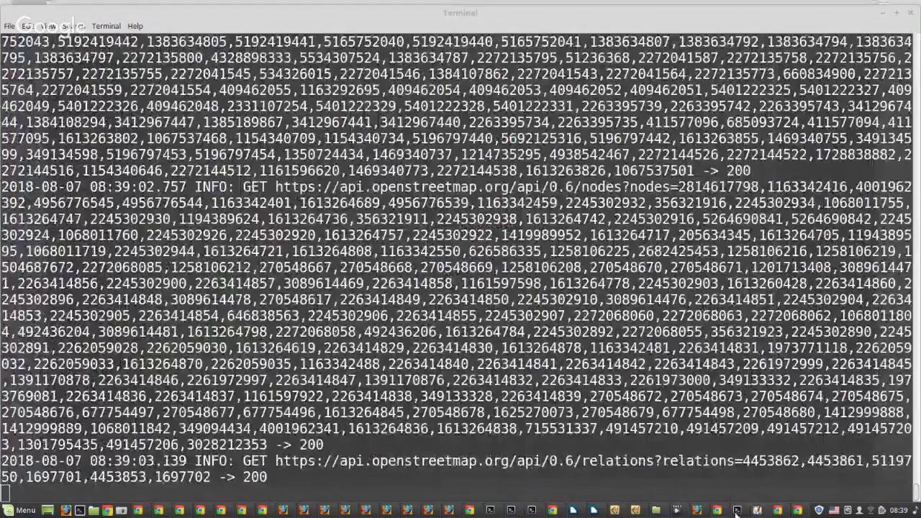
click(735, 511)
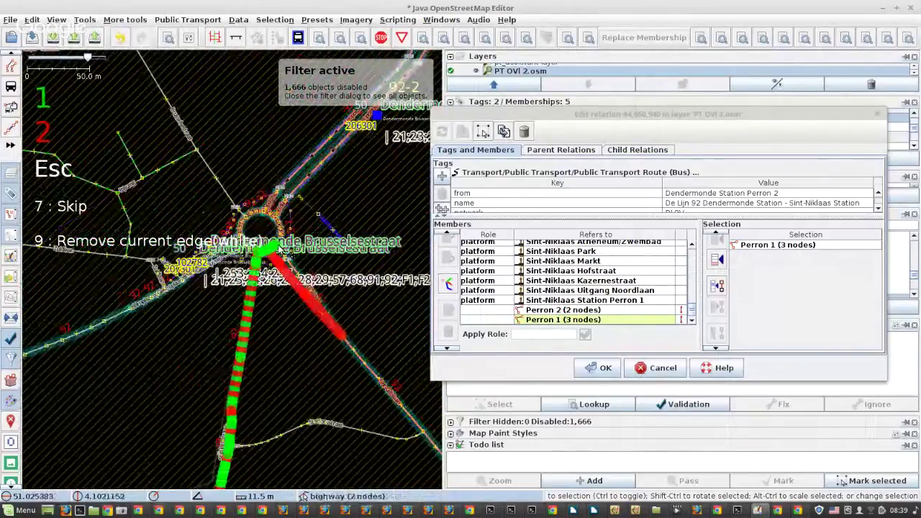
Extend the route with green option 1 at each fork, from the station approach through the Leopold II-laan roundabout onto Leopoldlaan
scroll(277, 248, up, 2)
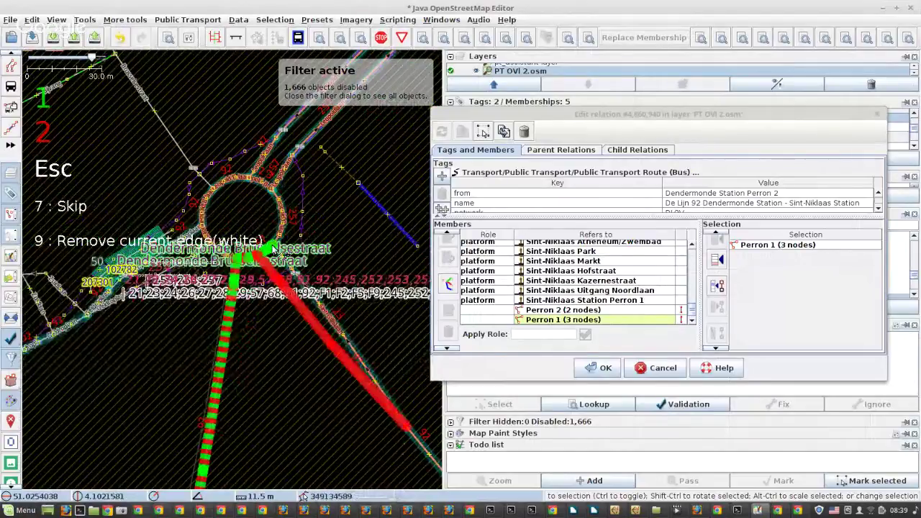
key(1)
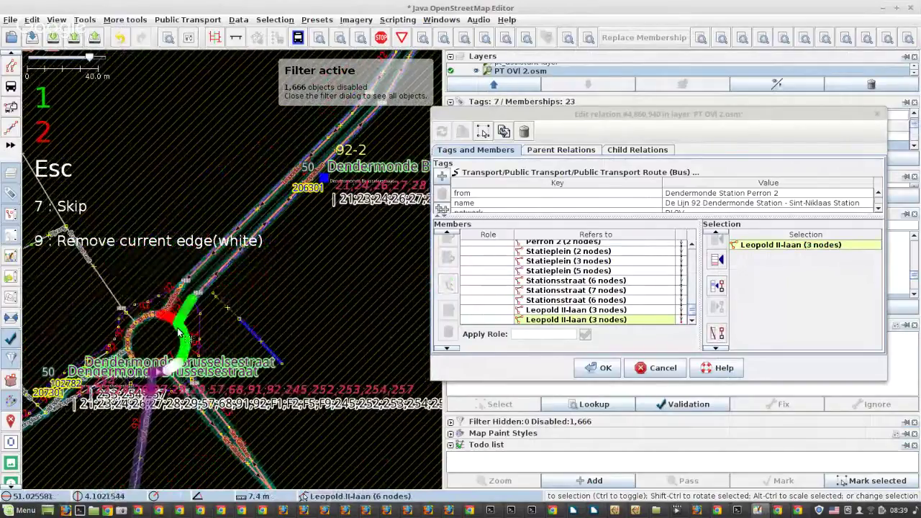
key(1)
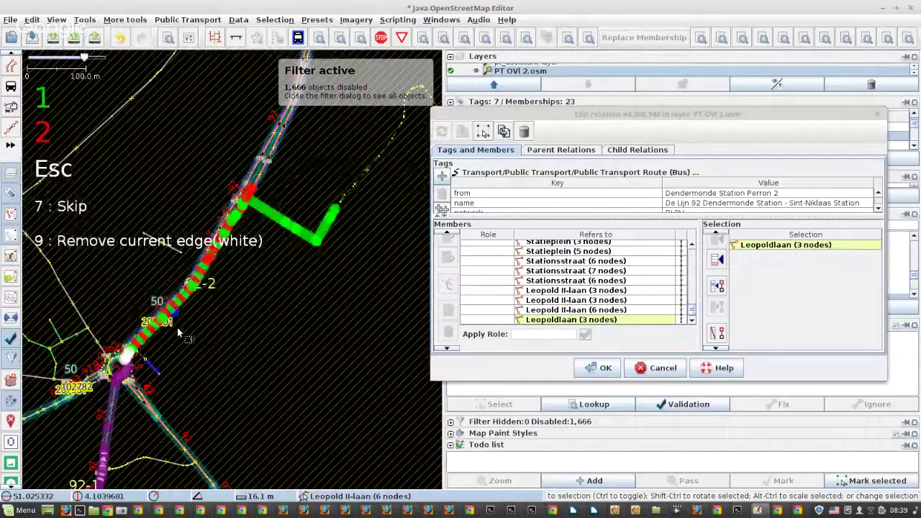
key(1)
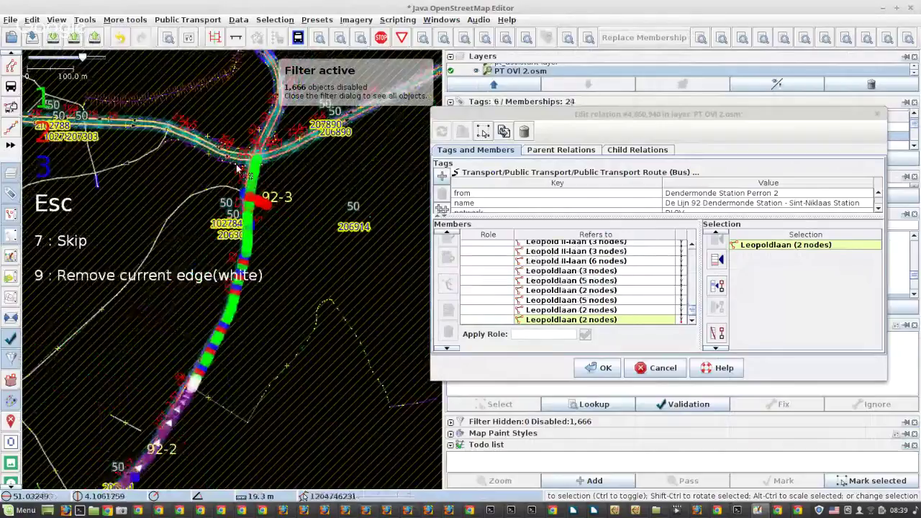
Continue the route straight along Leopoldlaan past the Dendermonde Oude Vest stop using green option 1
scroll(254, 202, up, 2)
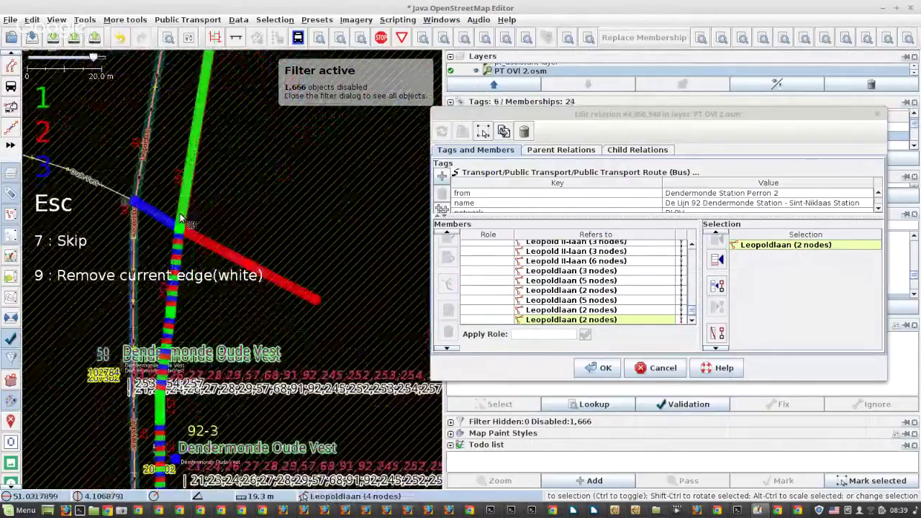
scroll(181, 217, down, 1)
scroll(181, 218, down, 1)
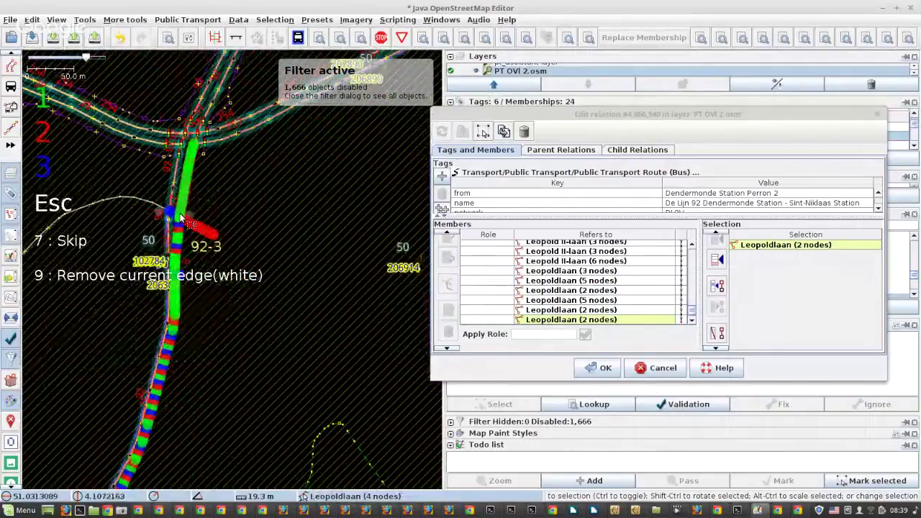
key(1)
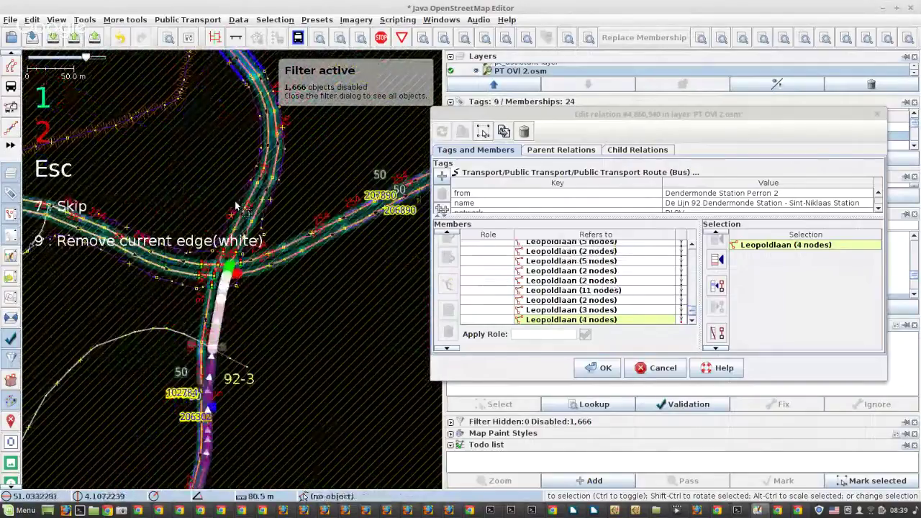
Carry the route across the junction north of stop 92-3 onto Martelarenlaan, choosing green option 1 at both forks
scroll(179, 212, down, 5)
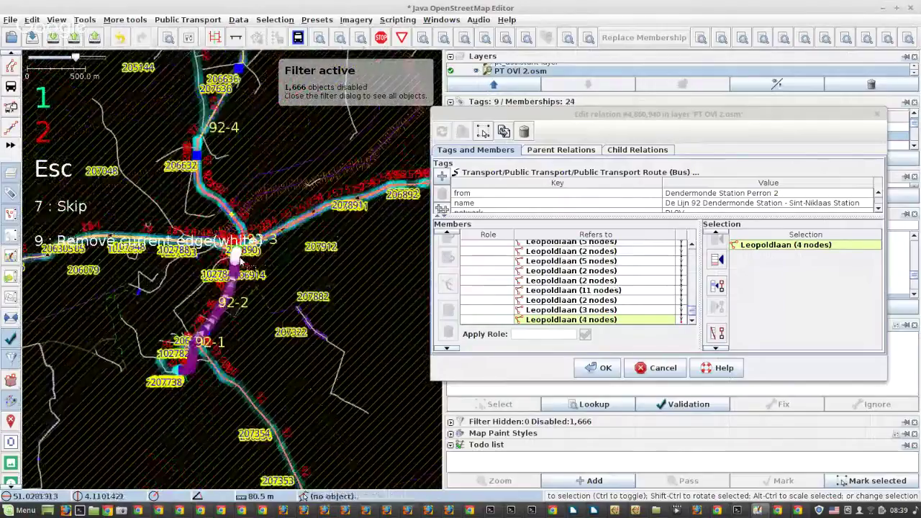
scroll(238, 209, up, 6)
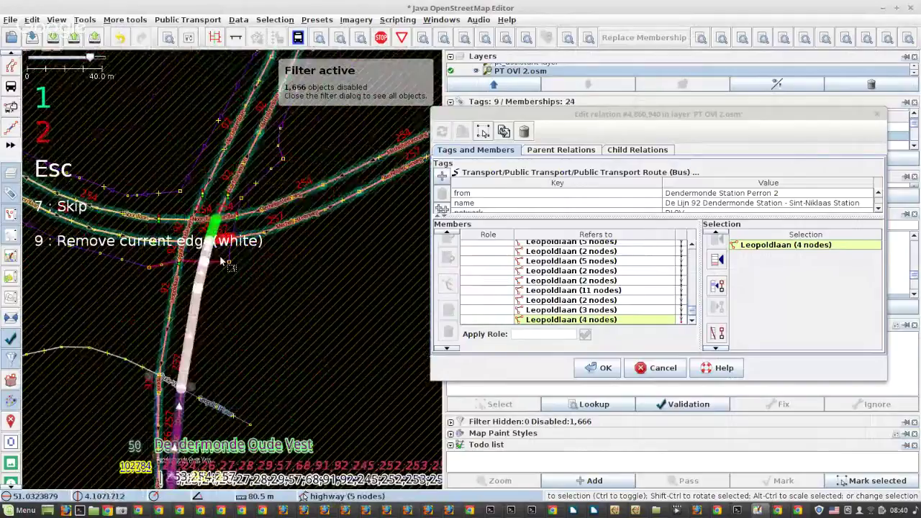
key(1)
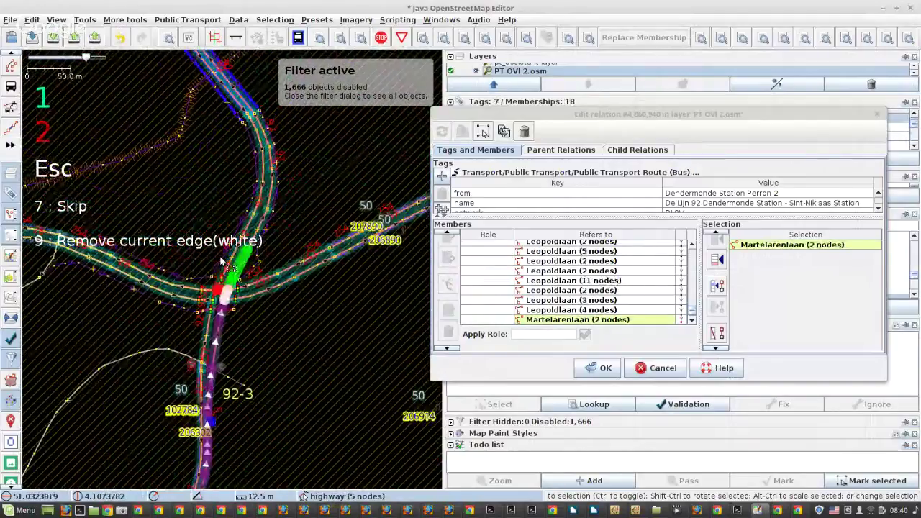
key(1)
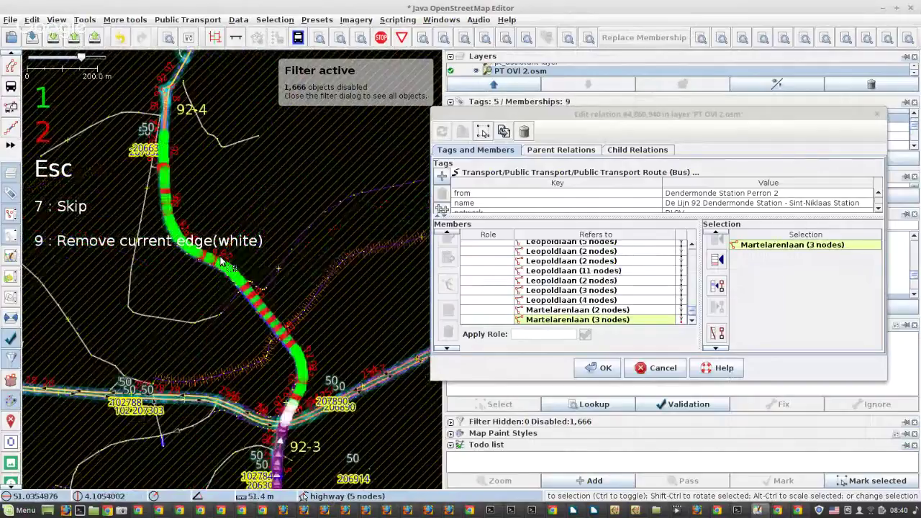
Continue along Martelarenlaan past Grembergen Scheldedreef with green option 1, and quit the routing helper at the fork before Grootzand
scroll(167, 148, up, 6)
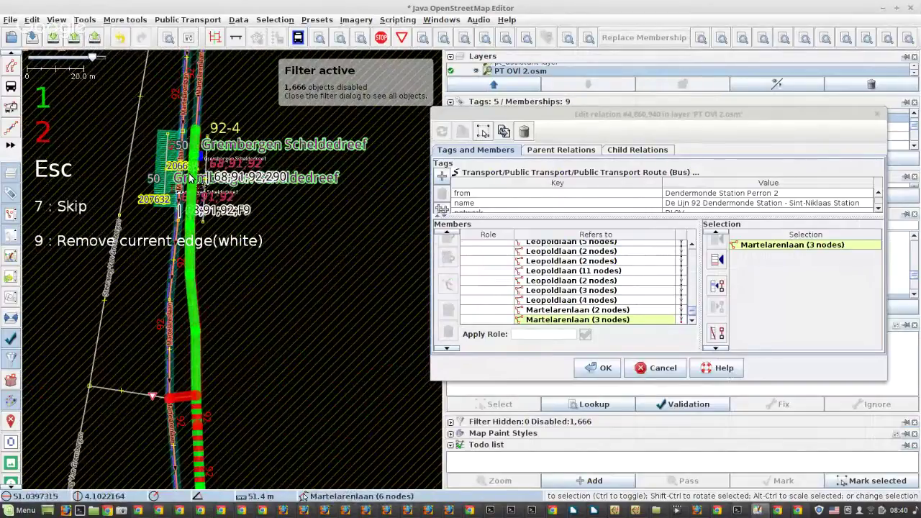
key(1)
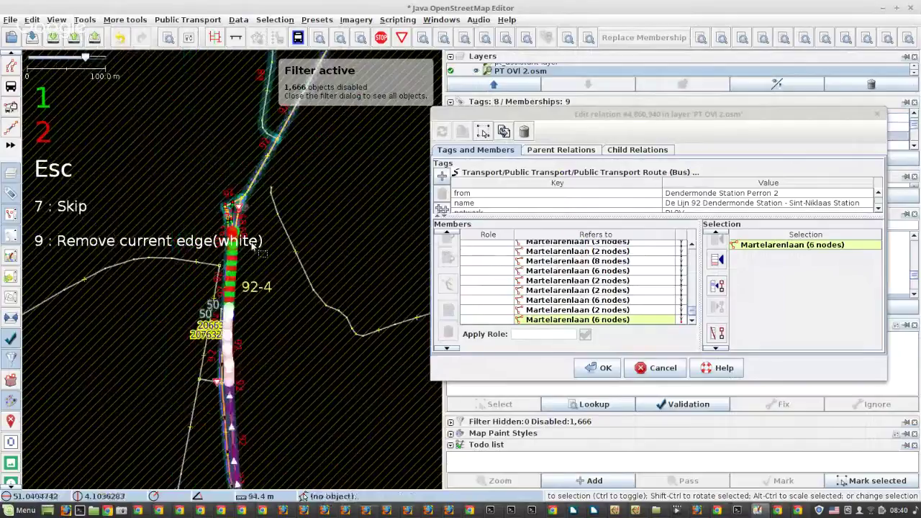
scroll(251, 245, up, 3)
scroll(244, 234, down, 2)
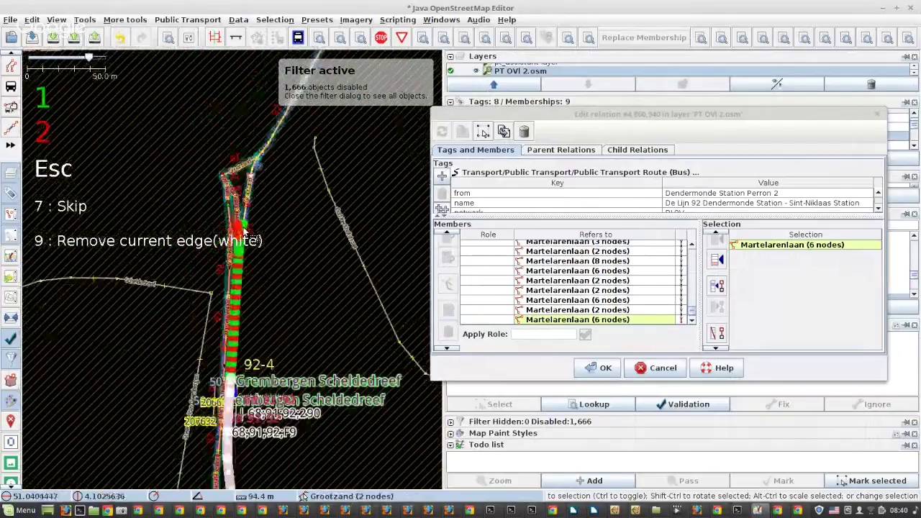
scroll(248, 237, up, 2)
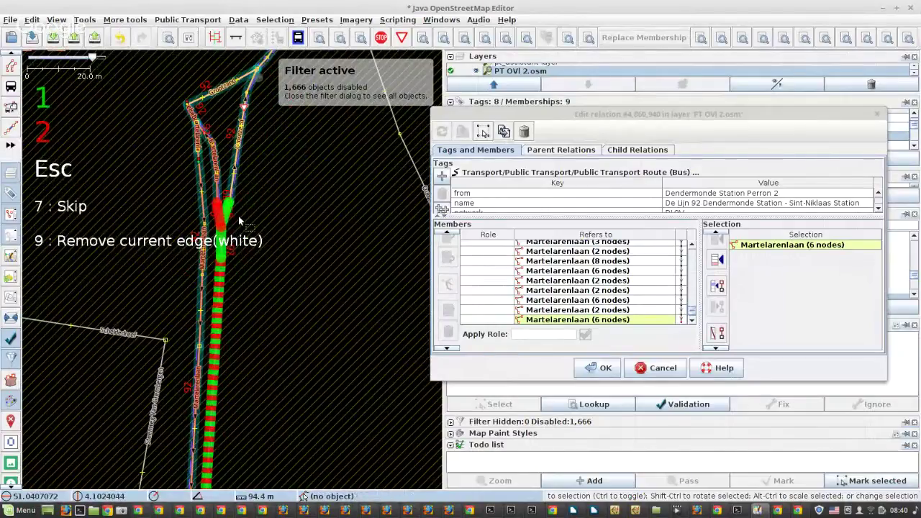
key(Escape)
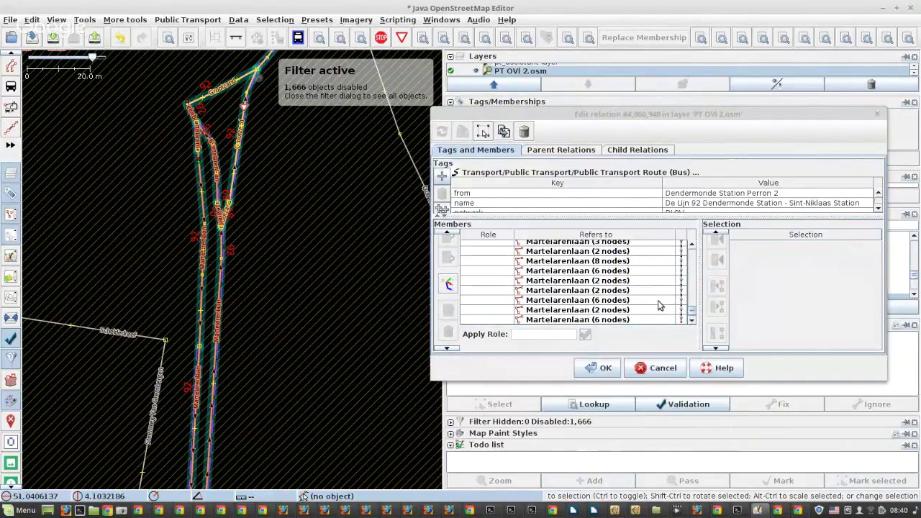
Replace the last member, Perron 1 (3 nodes), with the two-node Perron 1 way beside the Sint-Niklaas Station Perron 1 stop
scroll(658, 306, up, 1)
scroll(659, 306, up, 8)
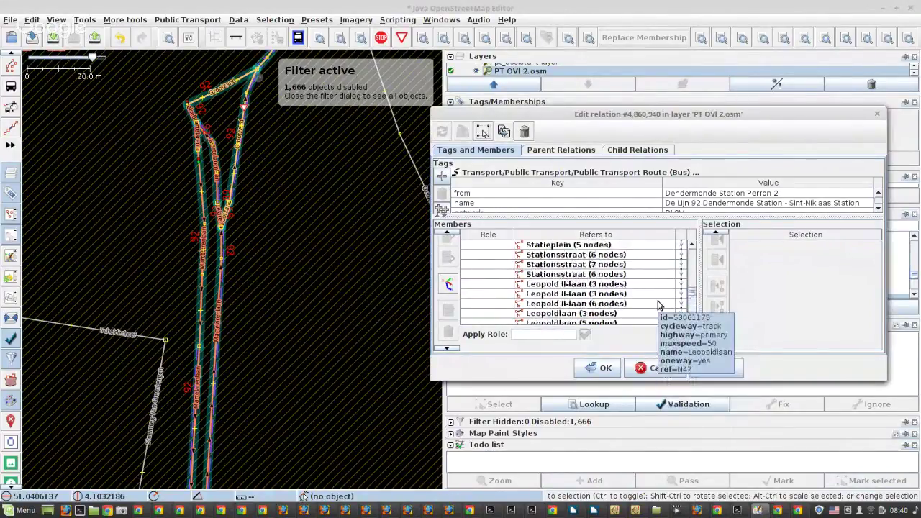
scroll(658, 306, down, 8)
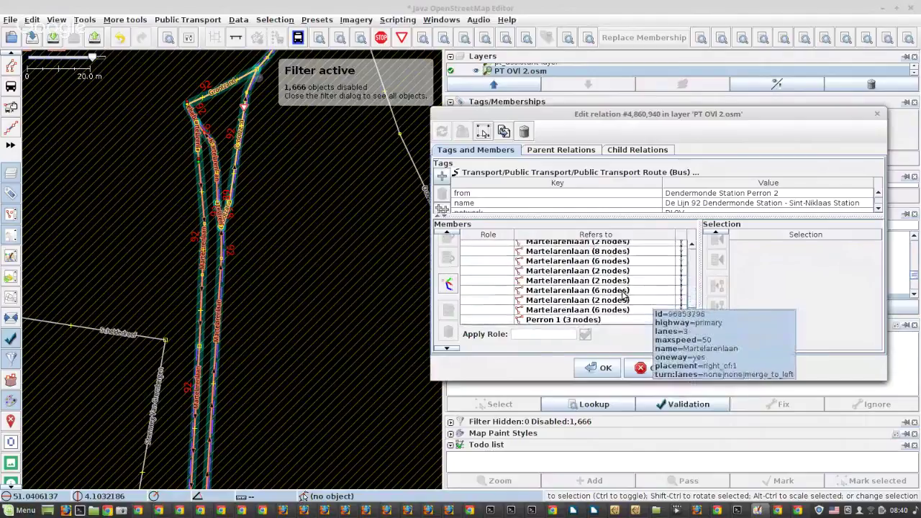
click(569, 321)
right_click(569, 322)
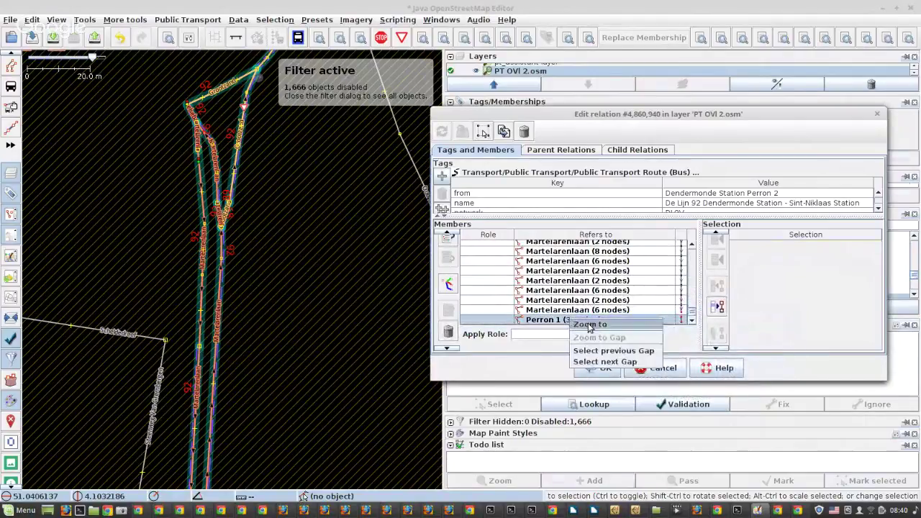
click(576, 328)
click(245, 266)
scroll(244, 266, up, 3)
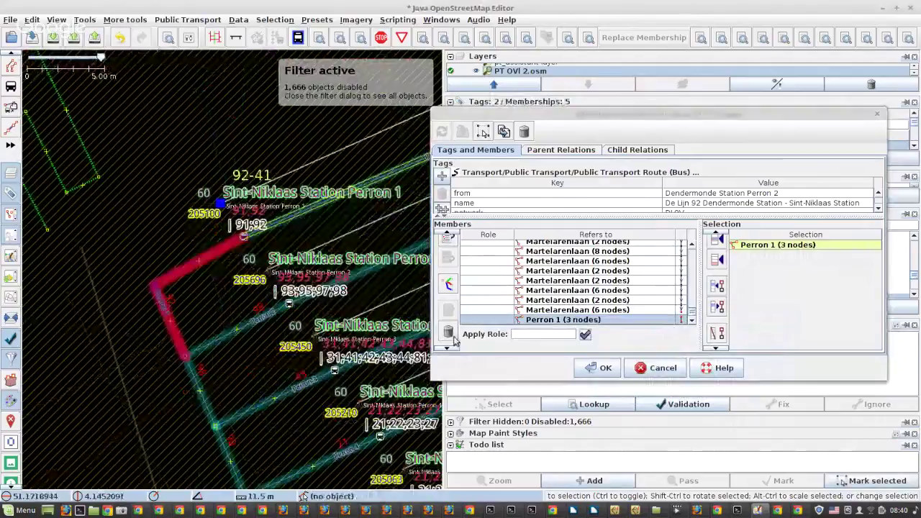
click(275, 225)
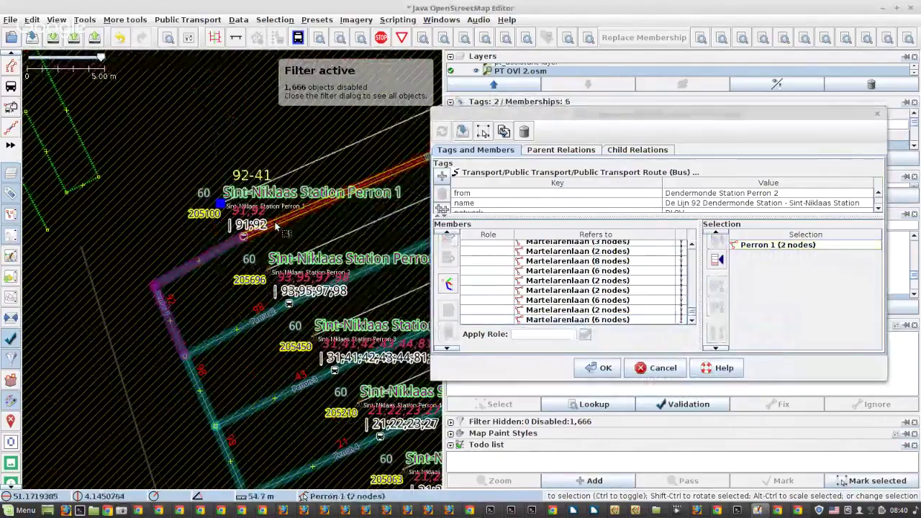
click(717, 259)
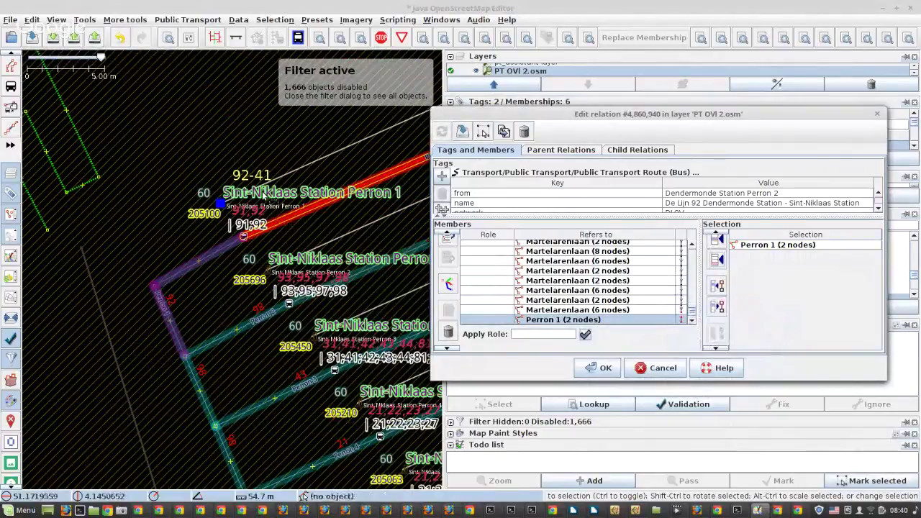
Restart the routing helper on the relation and compare the coloured route alternatives between stops 92-4 and 92-18
click(449, 284)
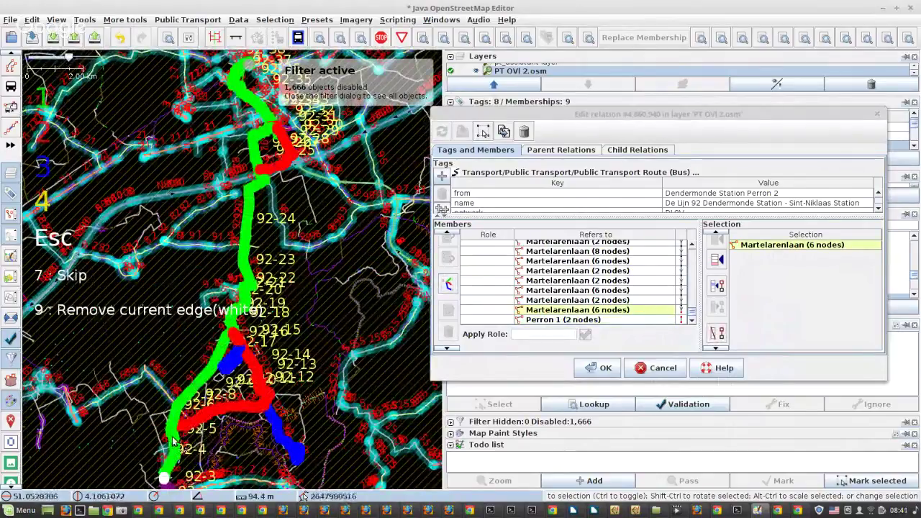
scroll(173, 440, up, 4)
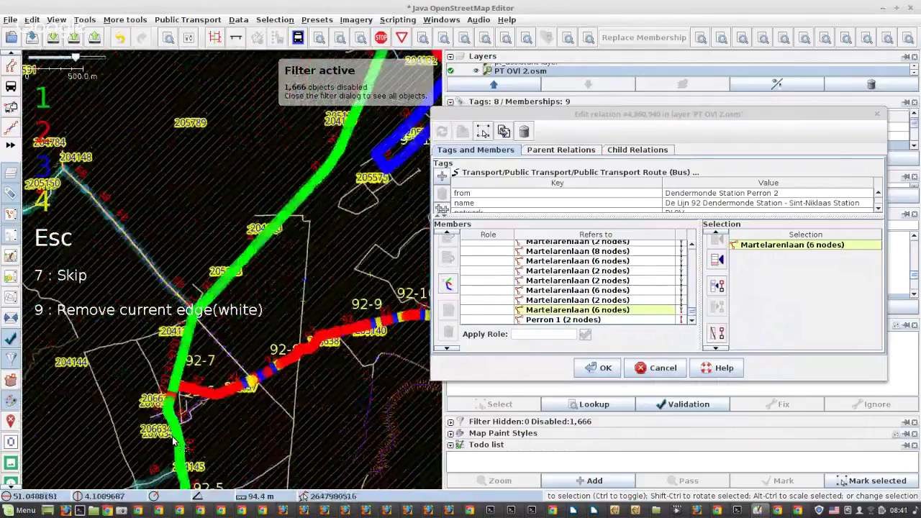
drag(277, 297, 146, 352)
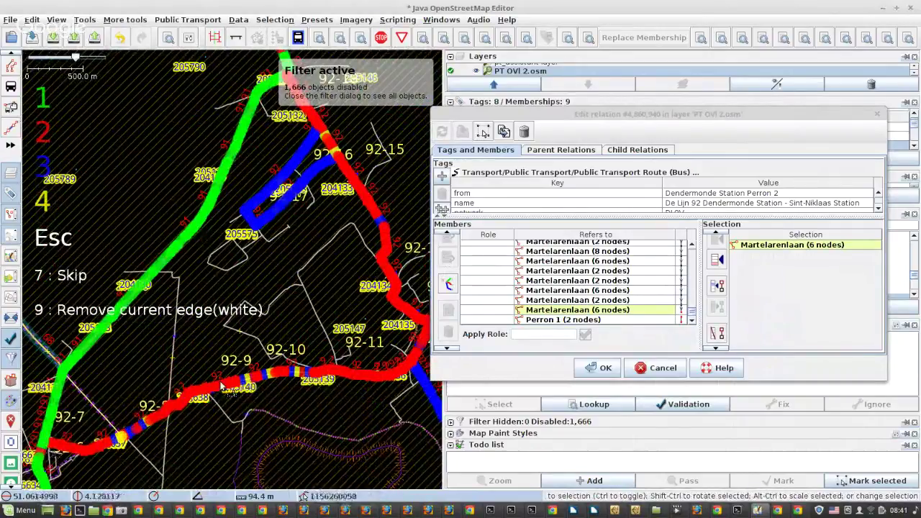
scroll(295, 378, up, 4)
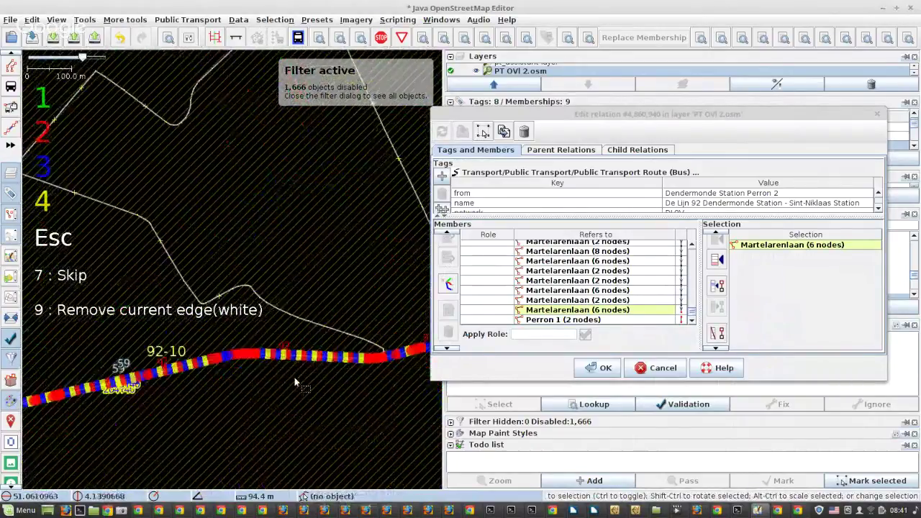
scroll(230, 378, down, 4)
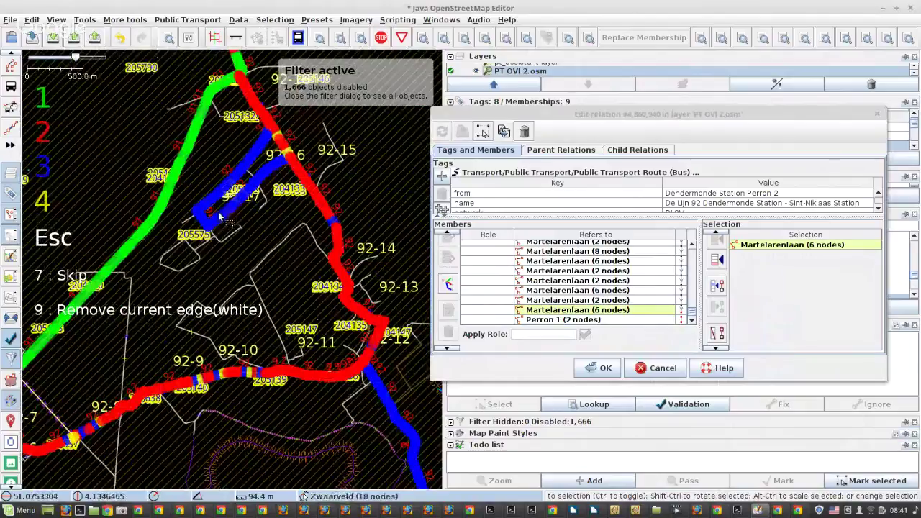
scroll(315, 203, down, 2)
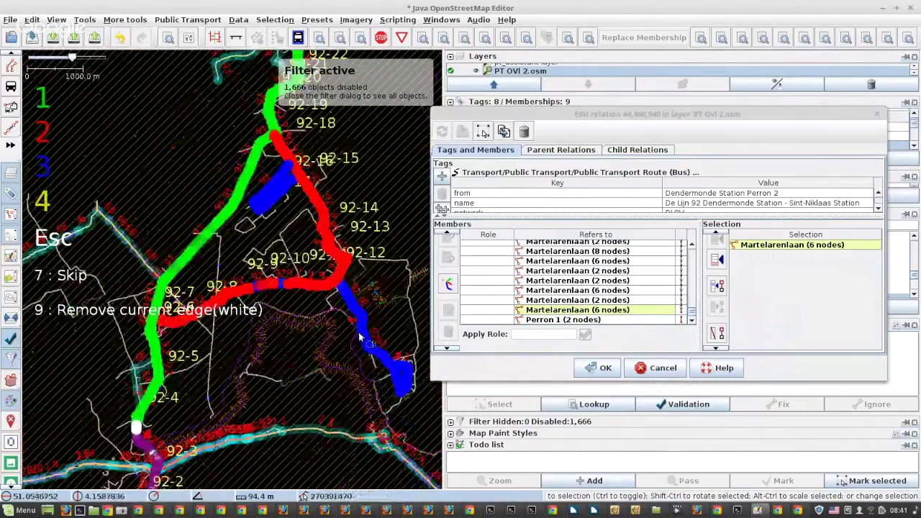
drag(336, 190, 320, 272)
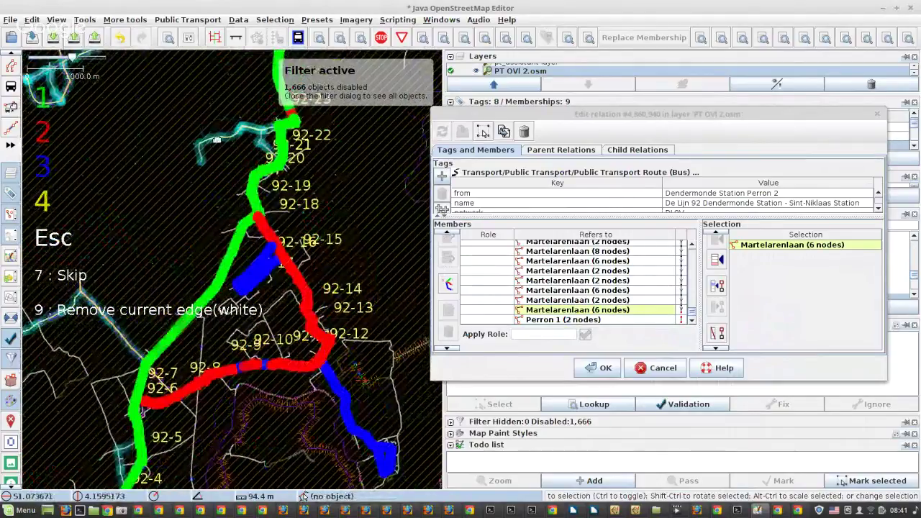
drag(216, 139, 208, 154)
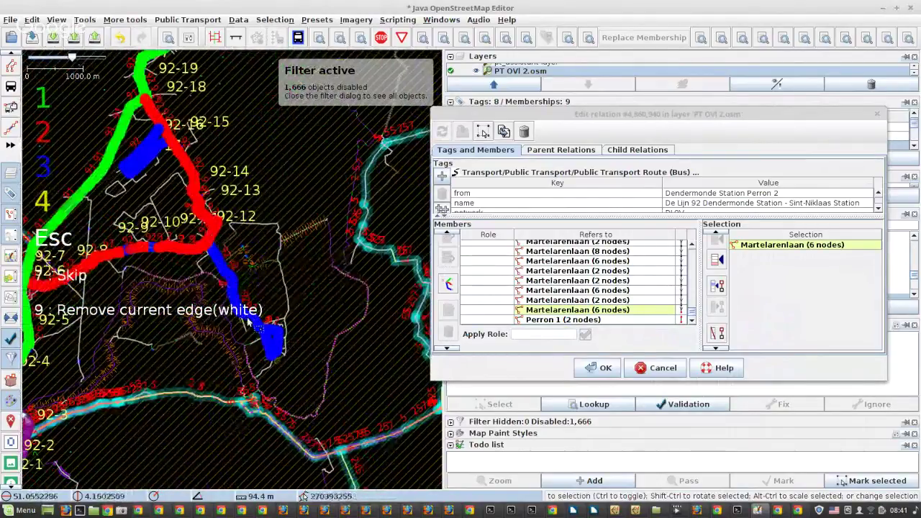
Examine the blue branch south of stop 92-12 and the green and red alternatives northward to stop 92-34
scroll(247, 323, up, 2)
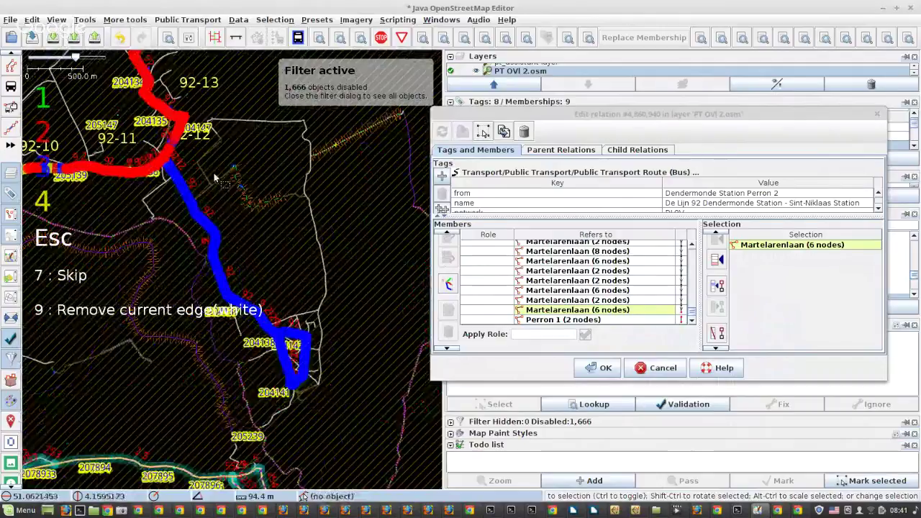
scroll(233, 147, down, 2)
drag(232, 151, 249, 313)
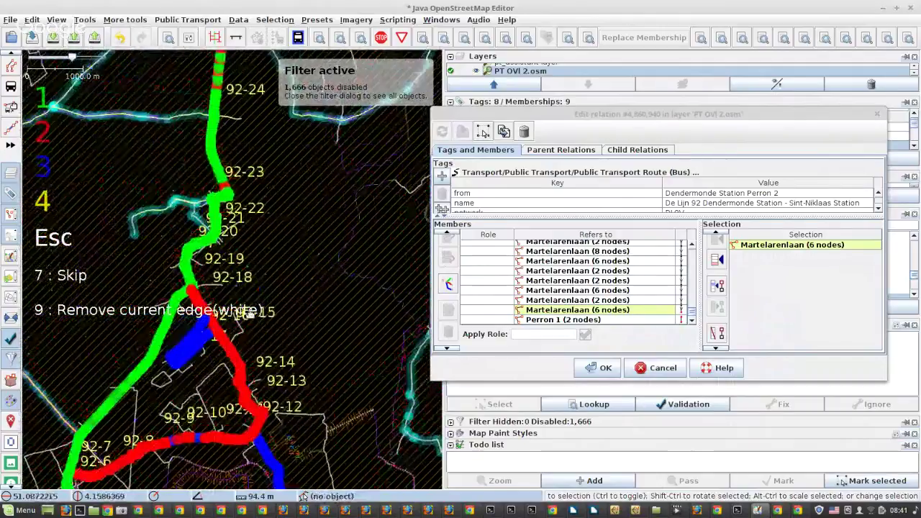
drag(255, 51, 265, 197)
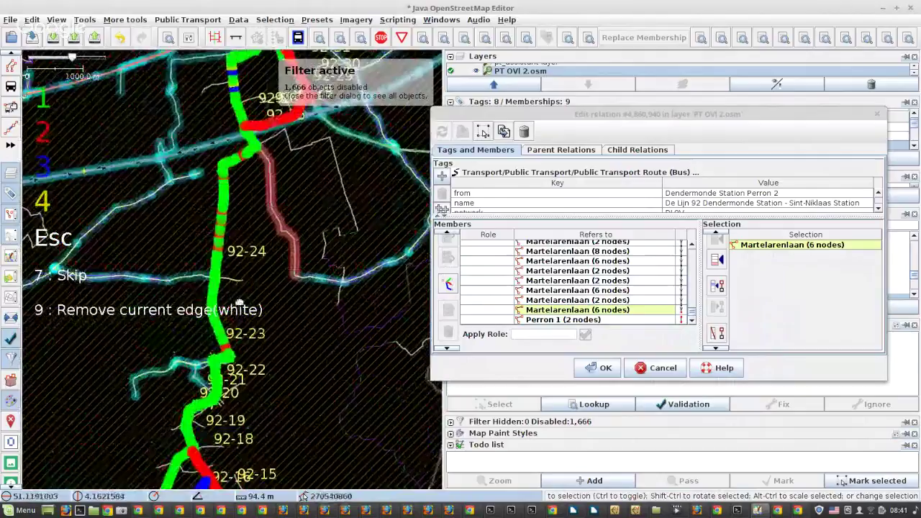
scroll(206, 228, up, 2)
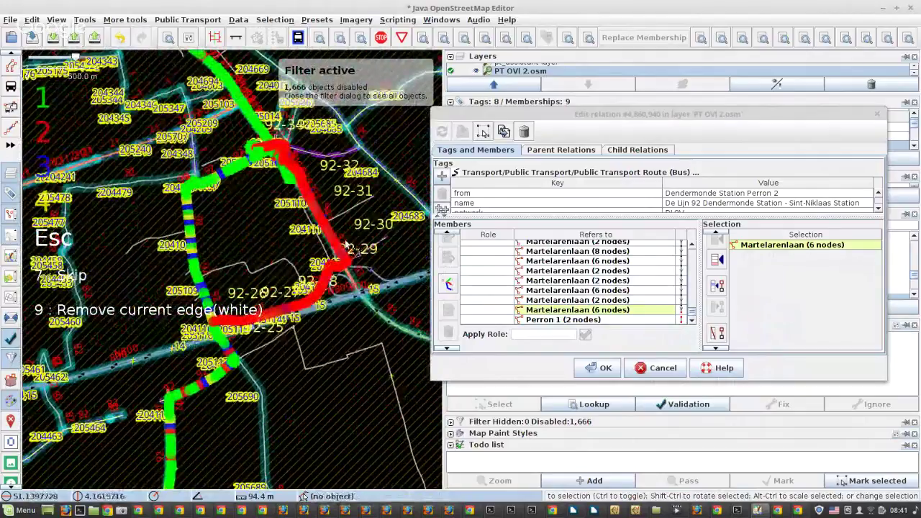
scroll(282, 168, down, 1)
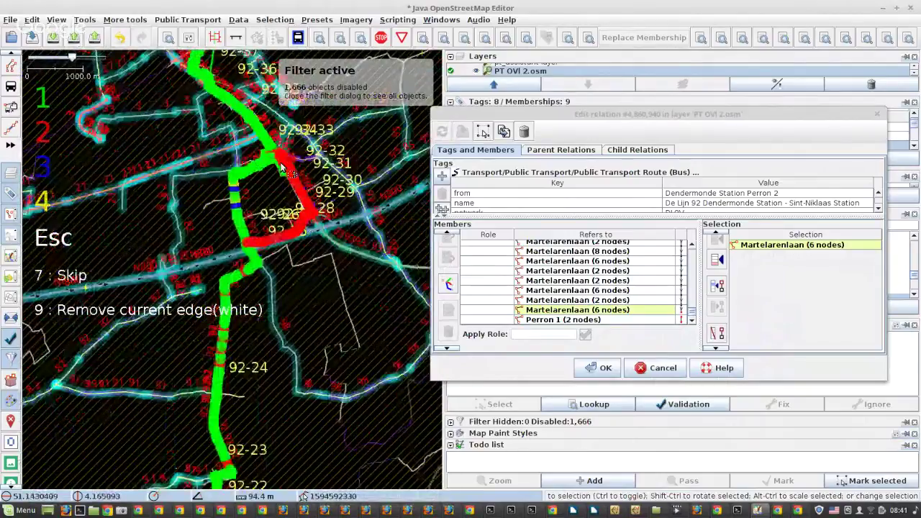
scroll(281, 168, down, 3)
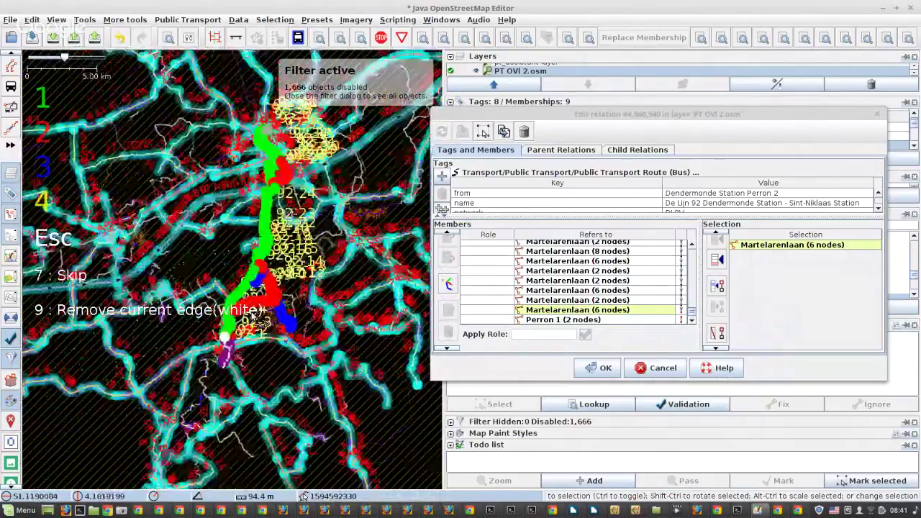
scroll(286, 143, down, 2)
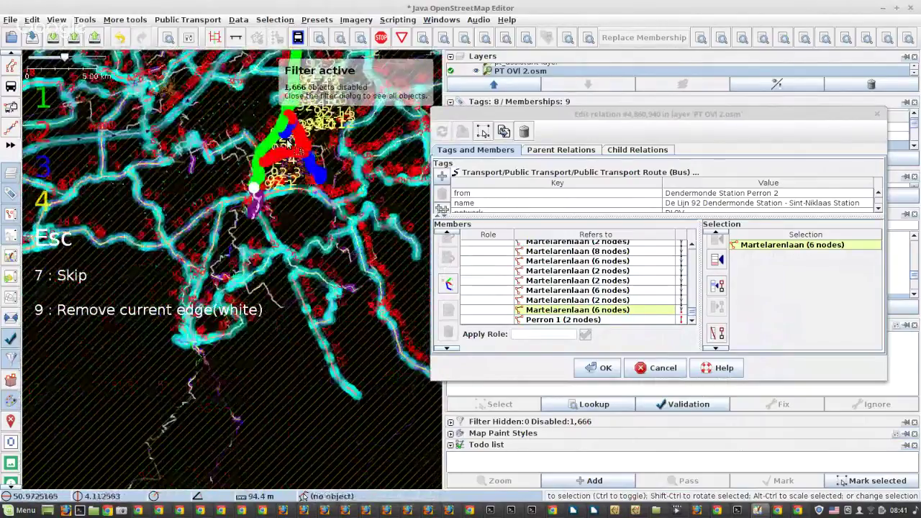
Check the blue Zwaarveld loop near stops 92-16 and 92-17, and extend the route with red option 2
scroll(287, 142, up, 4)
drag(288, 143, 198, 269)
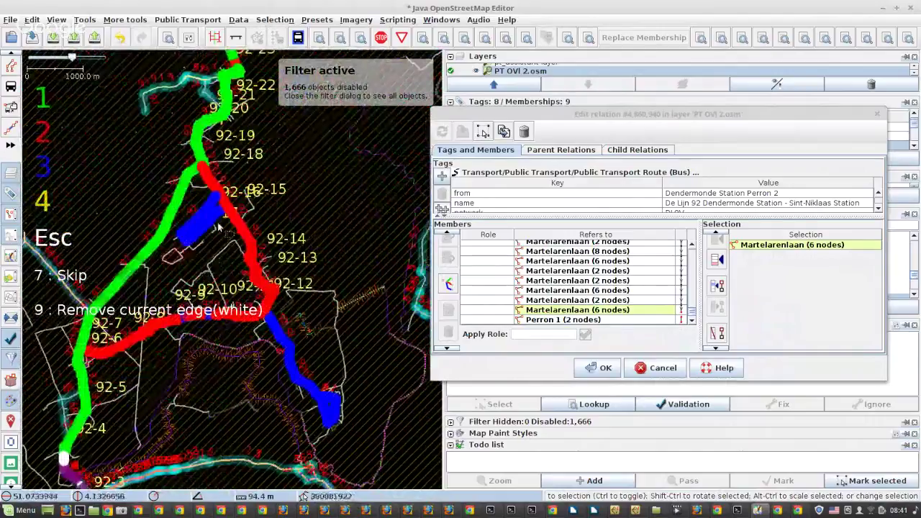
scroll(201, 195, up, 5)
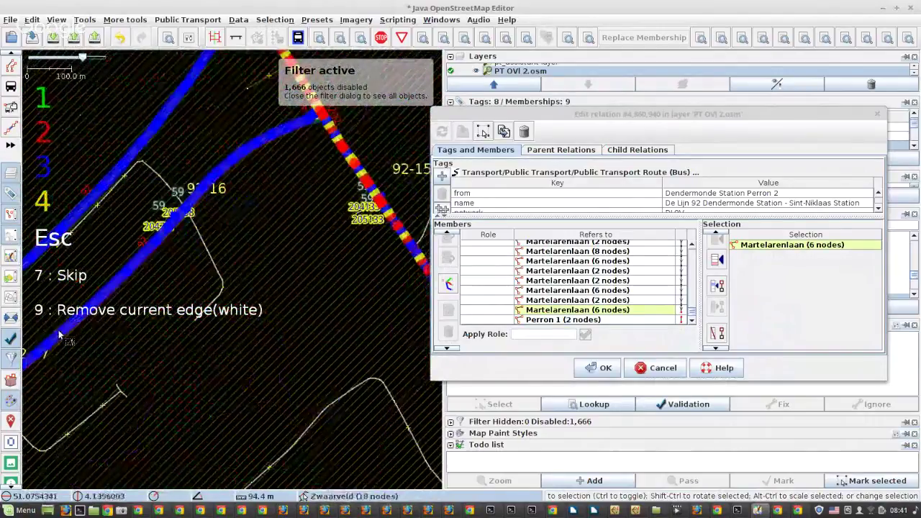
scroll(186, 241, down, 3)
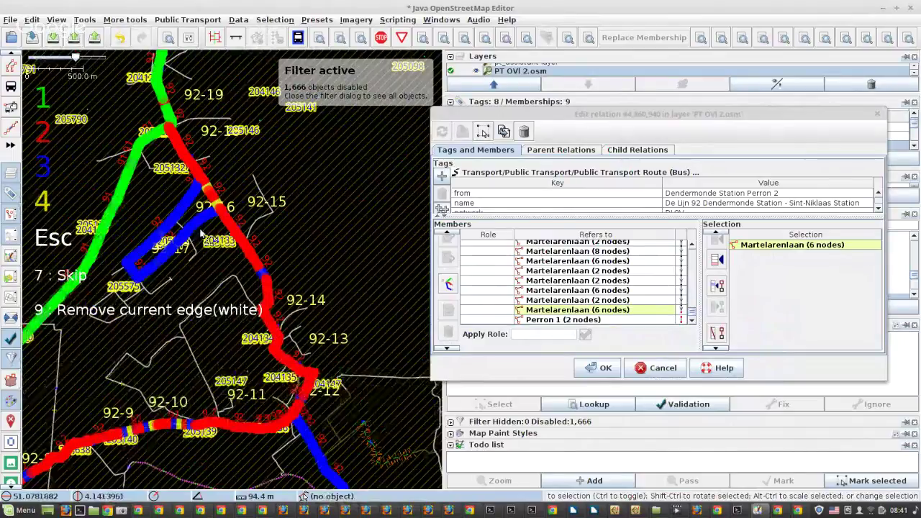
key(2)
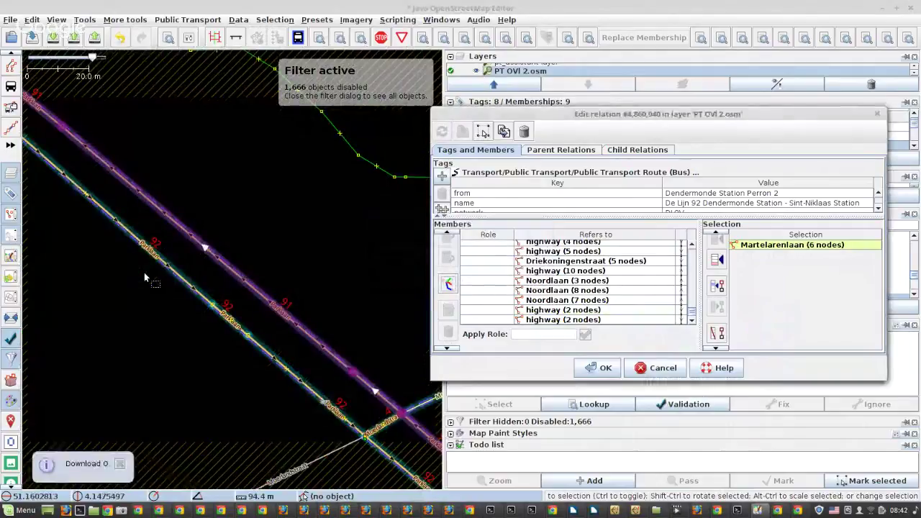
Inspect the added route members around stops 92-35 to 92-41, the roundabouts near 92-38, and the interchange at 92-33 and 92-34
scroll(216, 291, down, 4)
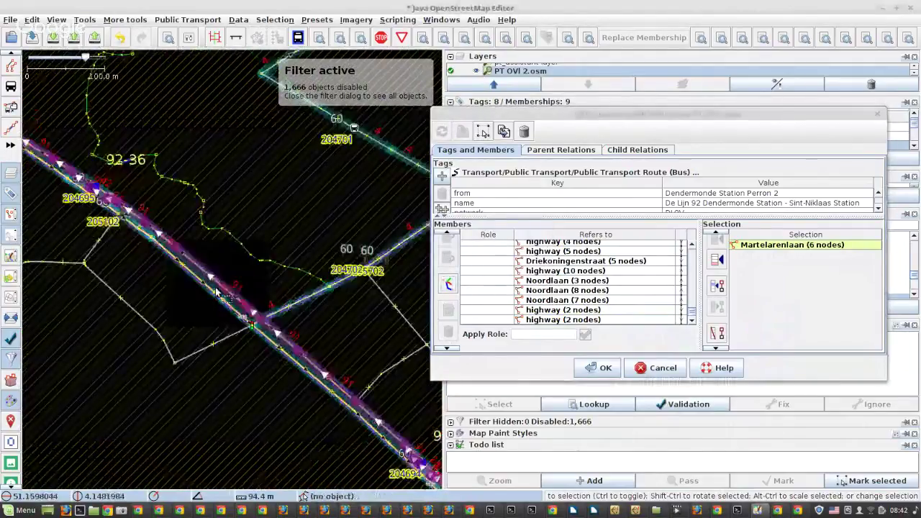
scroll(216, 291, down, 3)
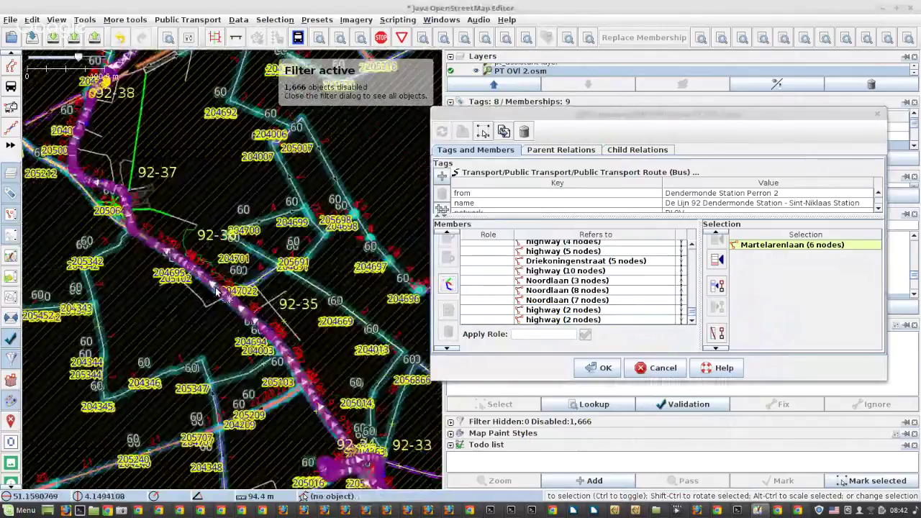
drag(218, 291, 232, 425)
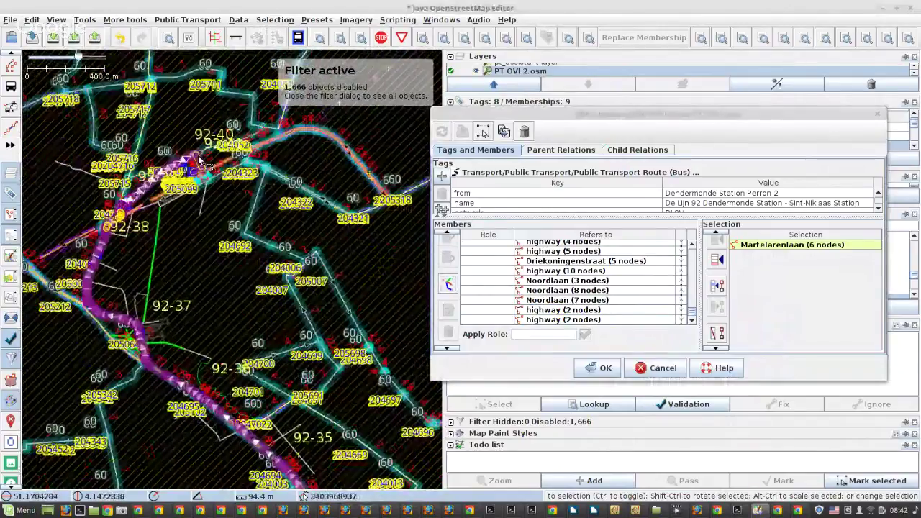
scroll(201, 163, up, 5)
scroll(194, 167, down, 4)
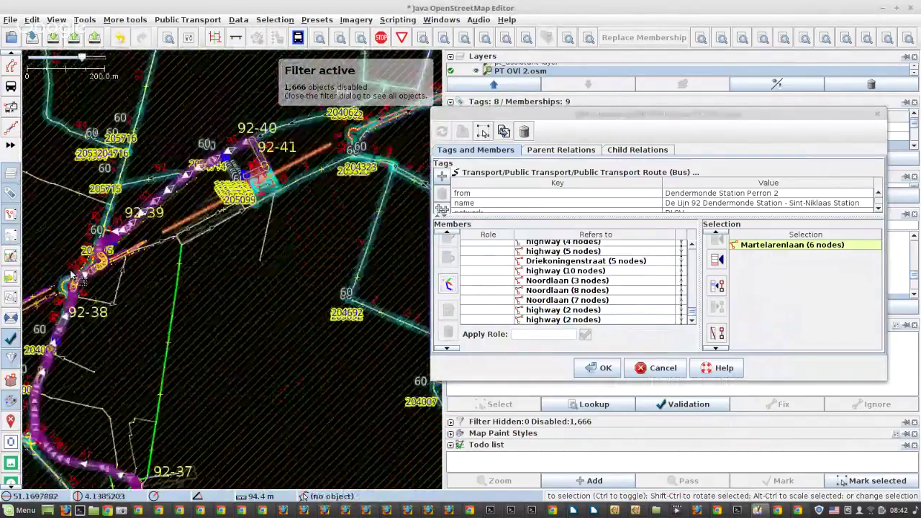
scroll(71, 279, up, 4)
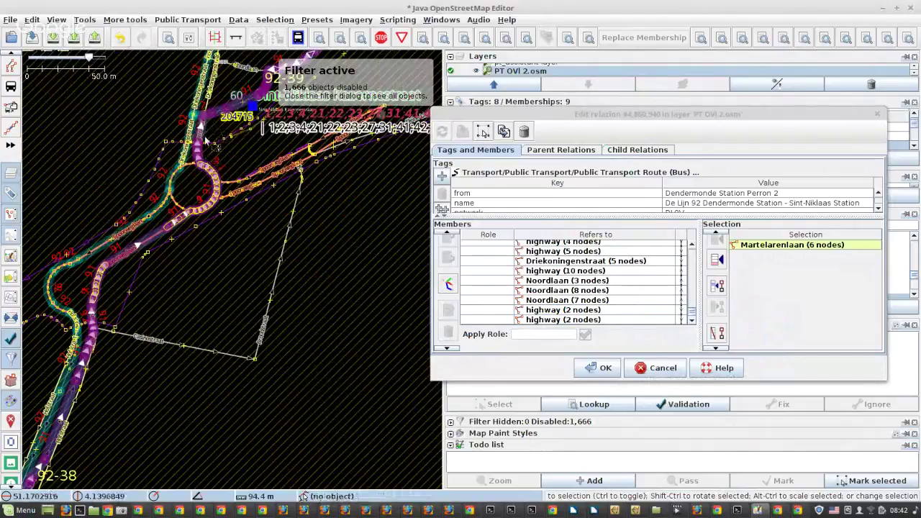
scroll(206, 139, down, 2)
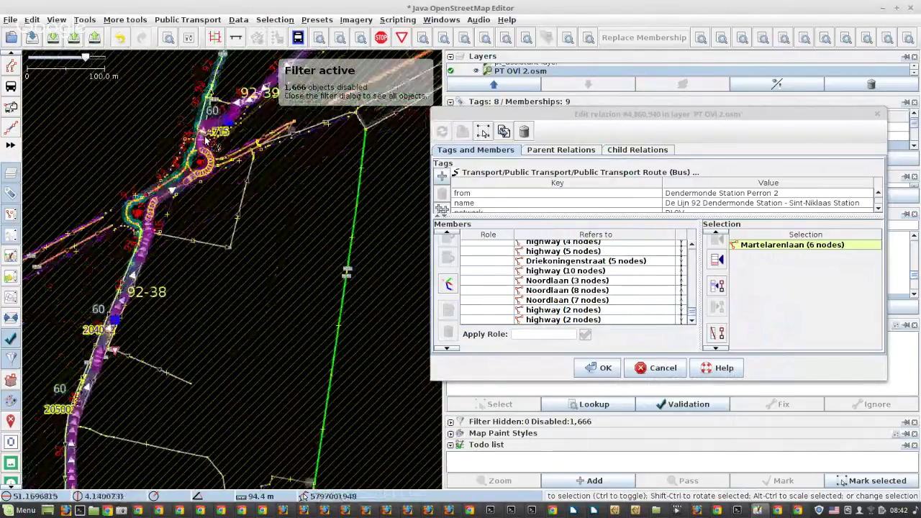
scroll(206, 140, down, 4)
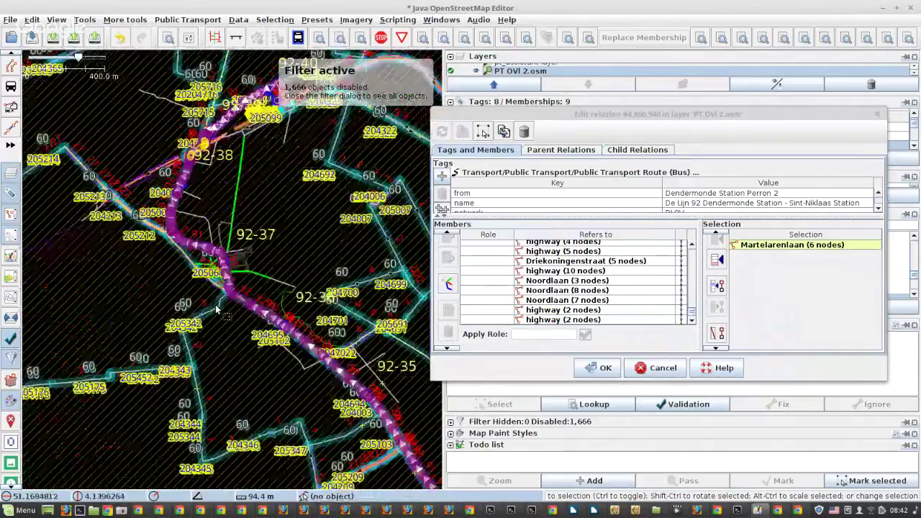
scroll(250, 217, down, 2)
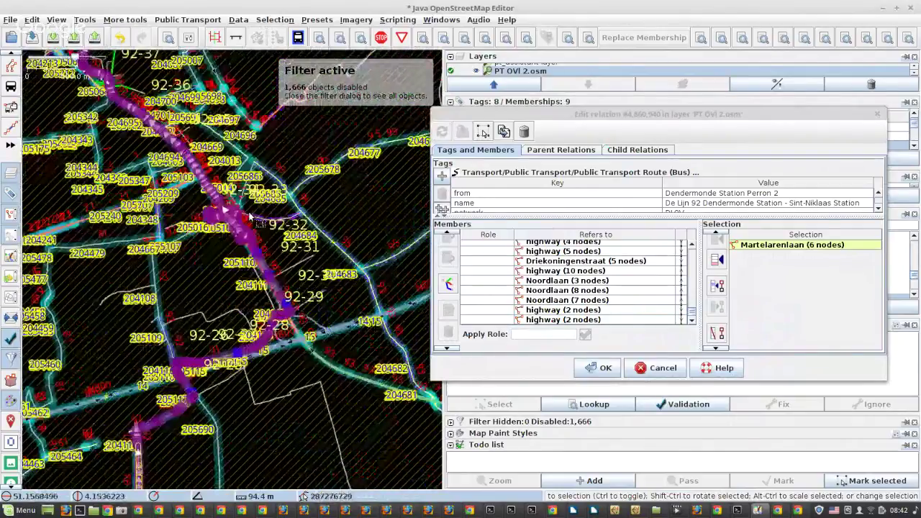
scroll(328, 217, up, 3)
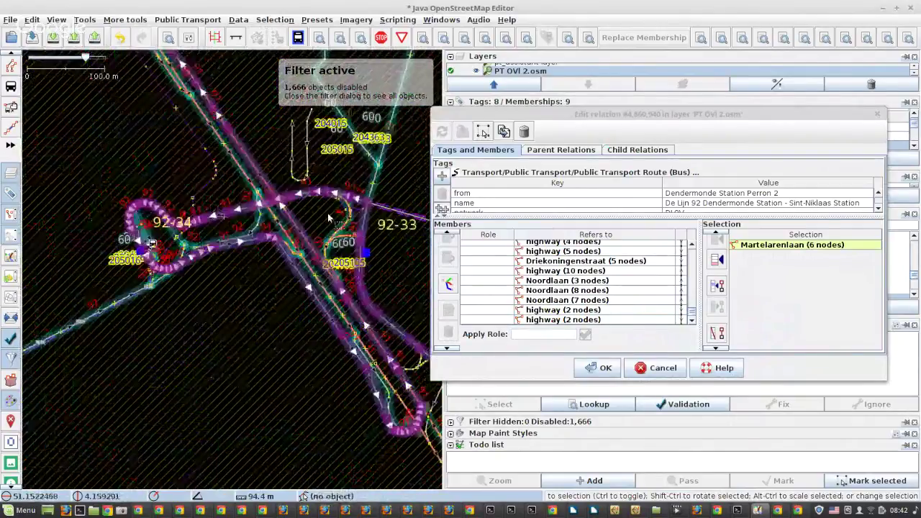
scroll(328, 218, down, 3)
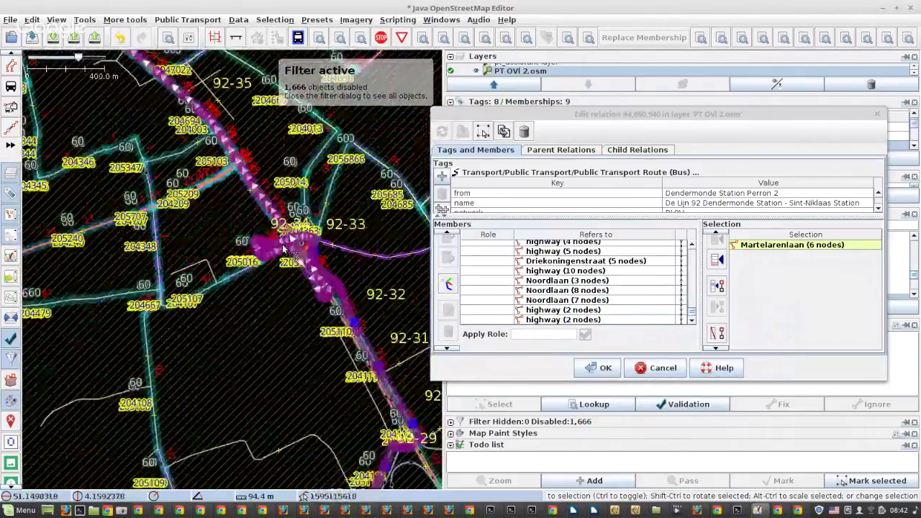
Examine how the route passes stop 92-33, crosses the main road, and loops around the Sint-Niklaas Koopcentrum platforms at 92-34
scroll(352, 262, up, 2)
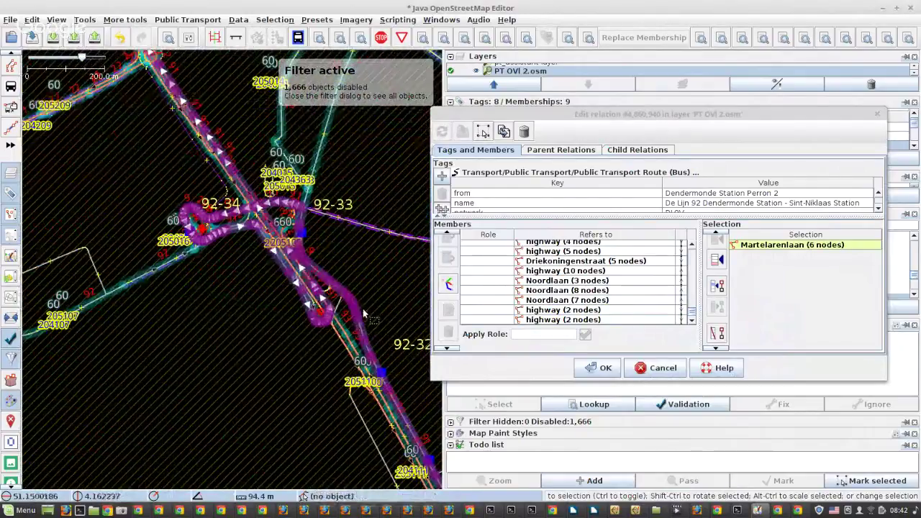
scroll(302, 236, up, 2)
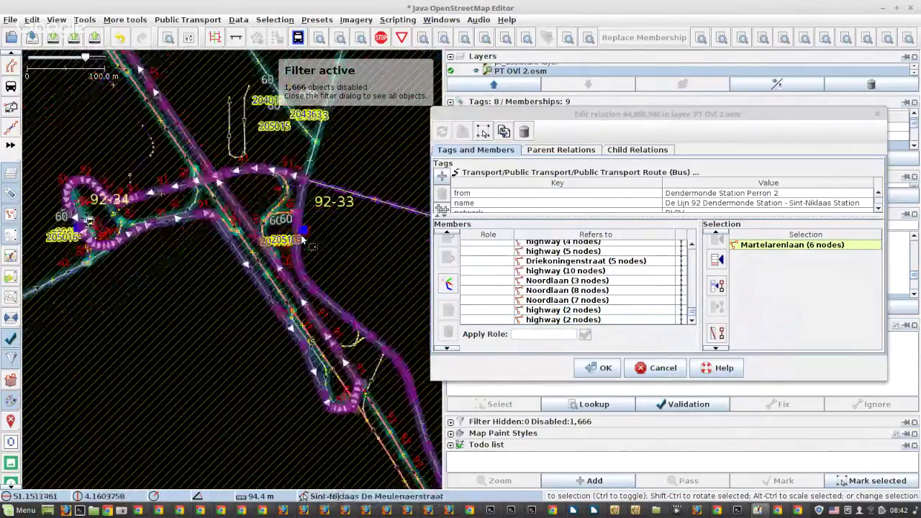
scroll(302, 237, up, 2)
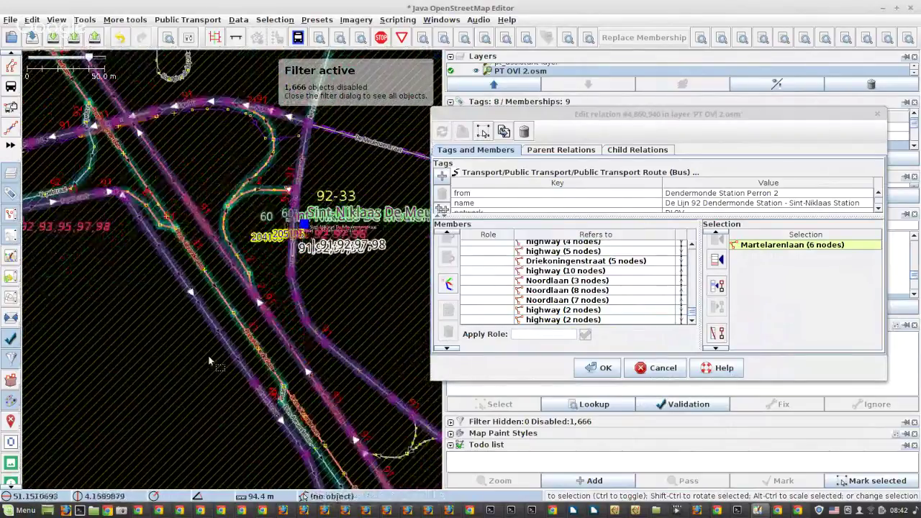
scroll(277, 342, down, 2)
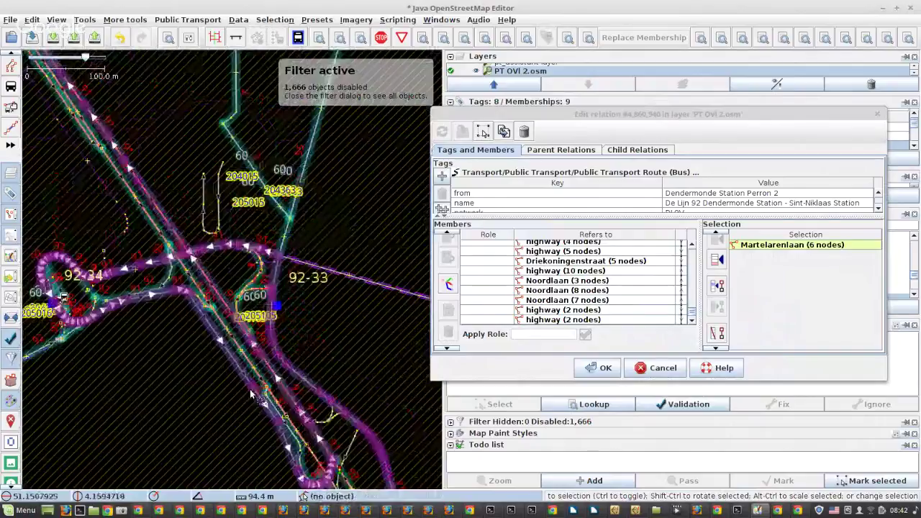
scroll(281, 370, down, 2)
scroll(141, 360, up, 4)
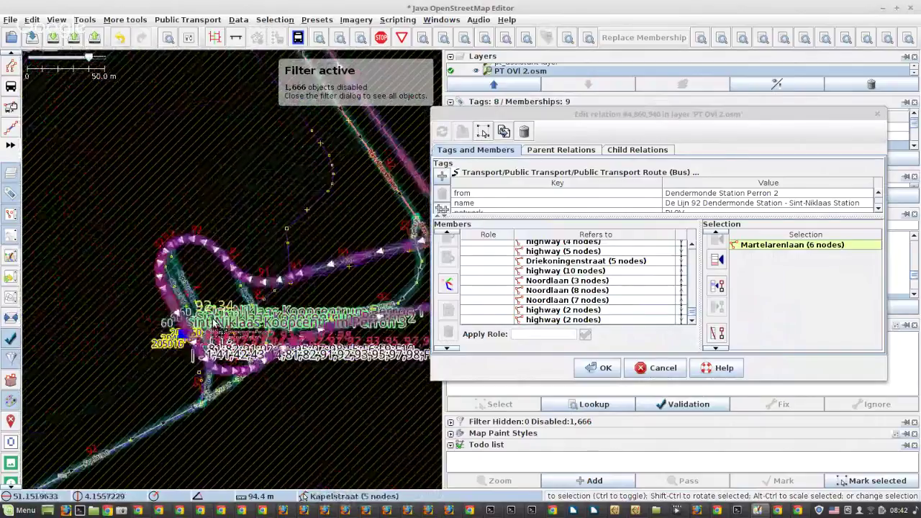
scroll(214, 322, up, 5)
scroll(214, 323, down, 5)
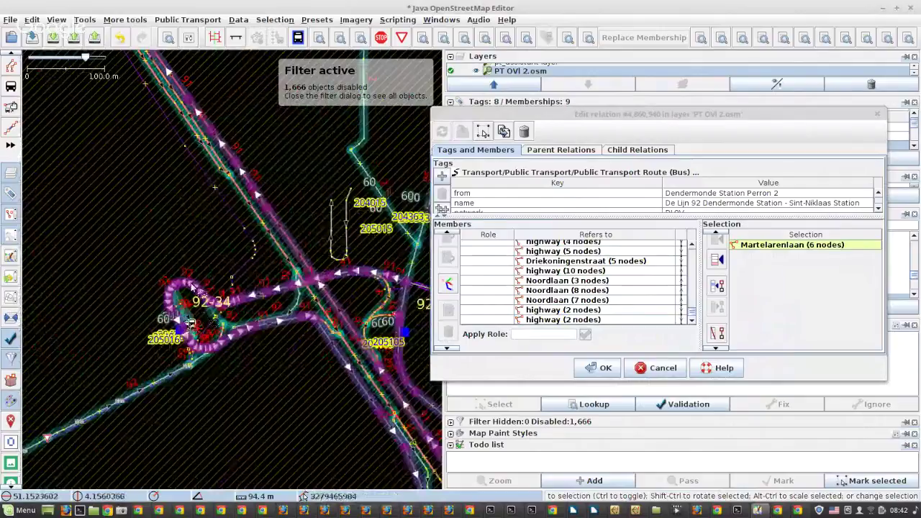
Remove the Neerstraat way (6 nodes) between stops 92-15 and 92-18 from the route relation's members
scroll(190, 323, down, 5)
scroll(207, 346, up, 3)
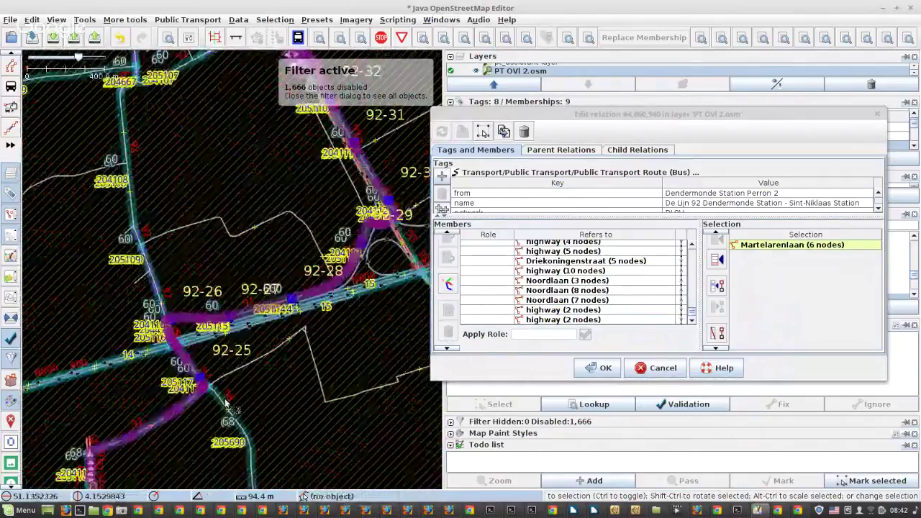
scroll(226, 403, down, 4)
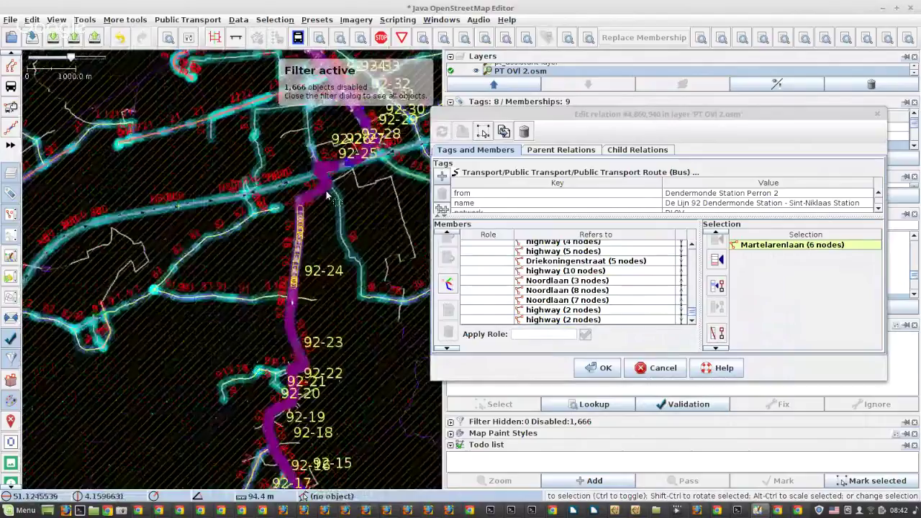
scroll(311, 370, up, 4)
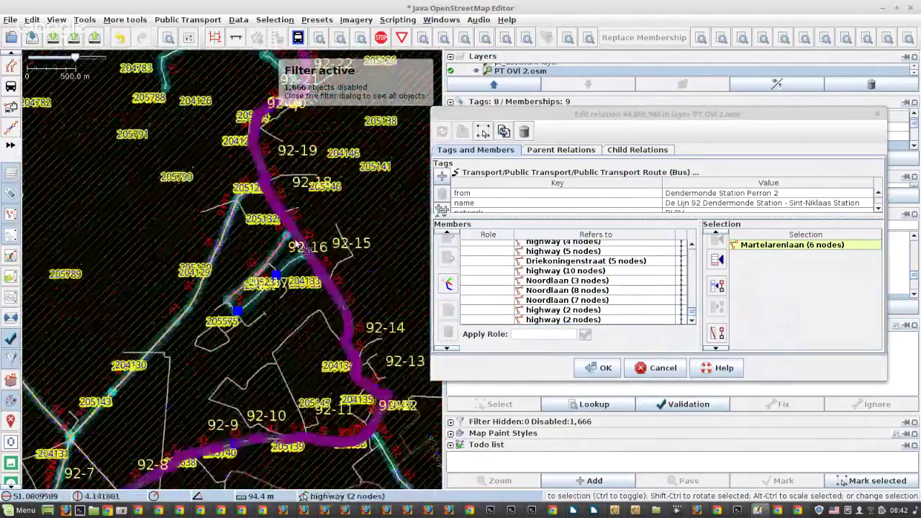
scroll(297, 245, up, 4)
click(334, 311)
scroll(665, 298, down, 1)
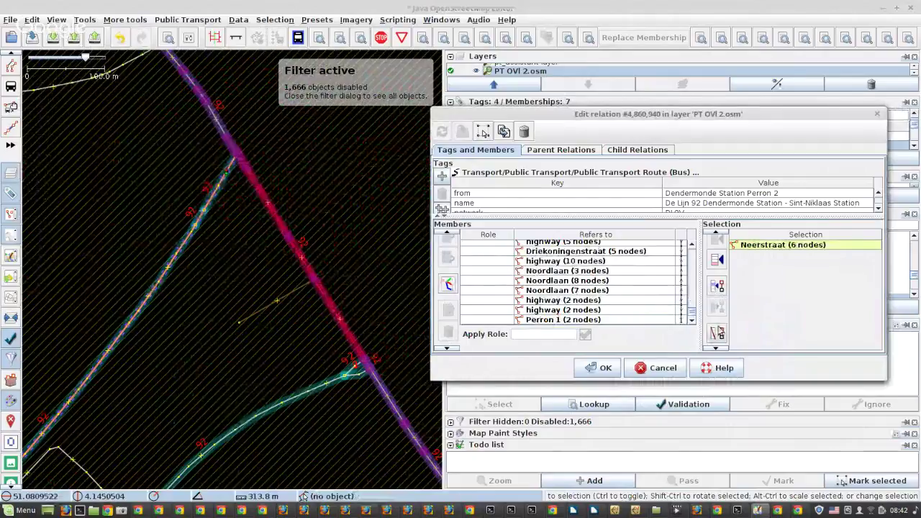
scroll(665, 304, up, 3)
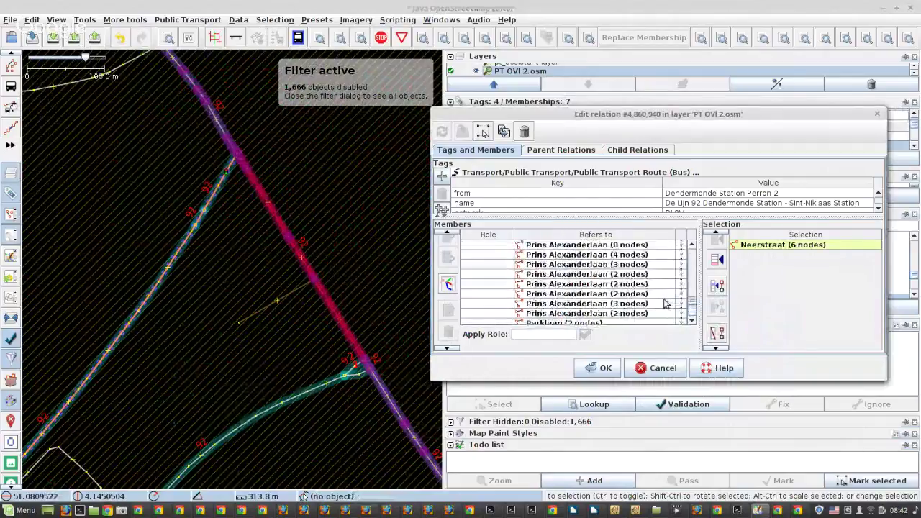
click(717, 335)
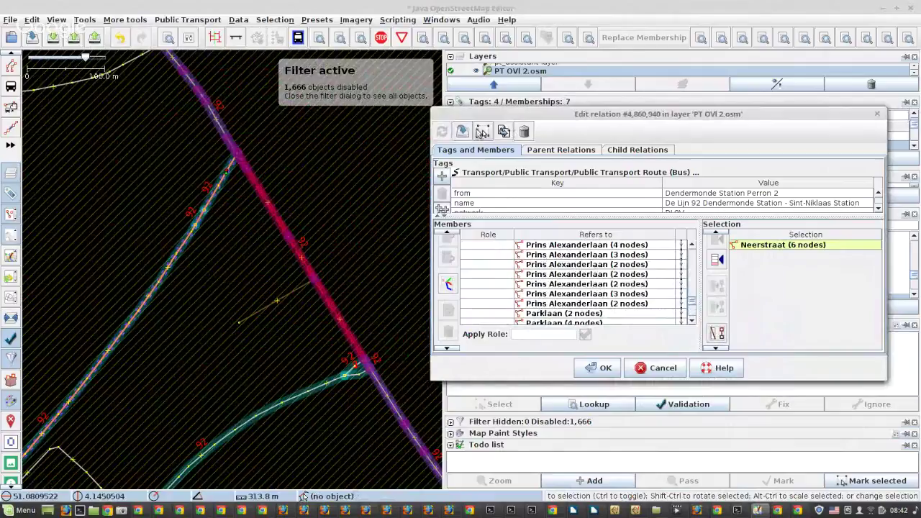
Insert the Zwaarveld way (18 nodes) serving stops 92-16 and 92-17 into the members directly after the short Neerstraat way (2 nodes)
scroll(314, 182, down, 2)
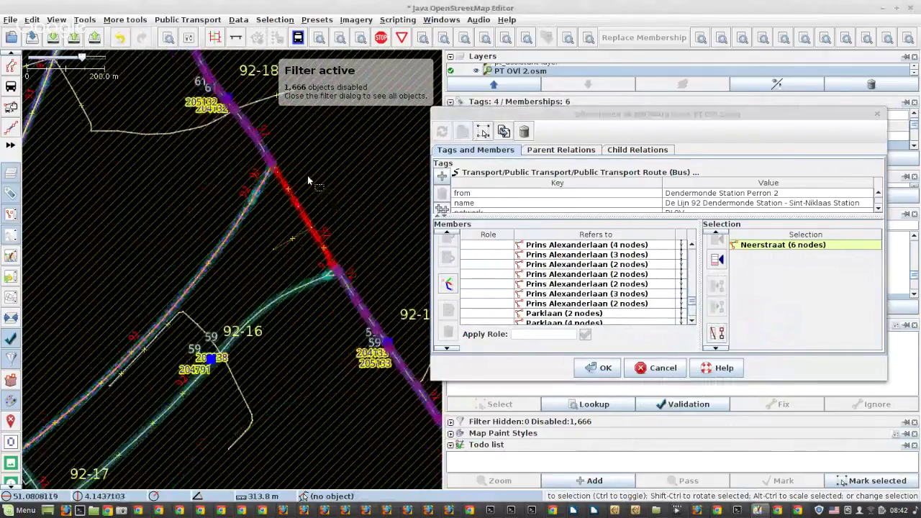
scroll(308, 176, up, 2)
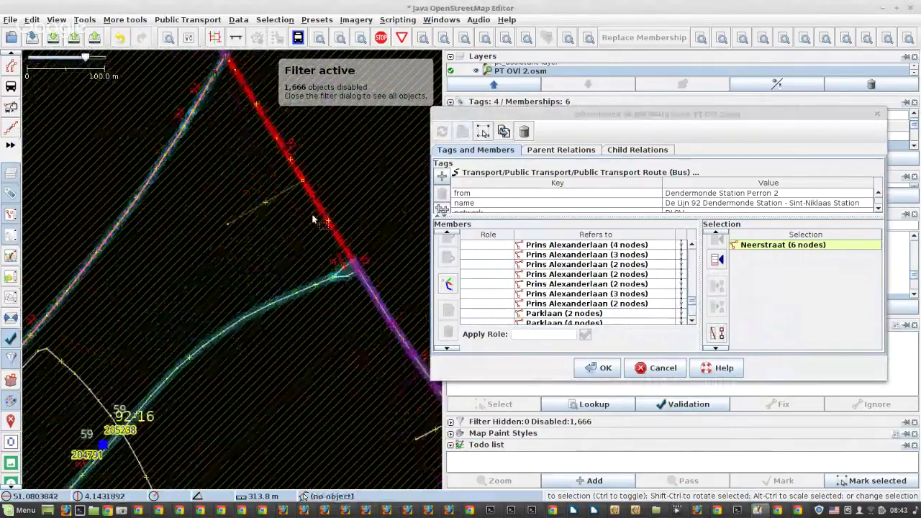
scroll(312, 219, down, 4)
scroll(183, 344, up, 4)
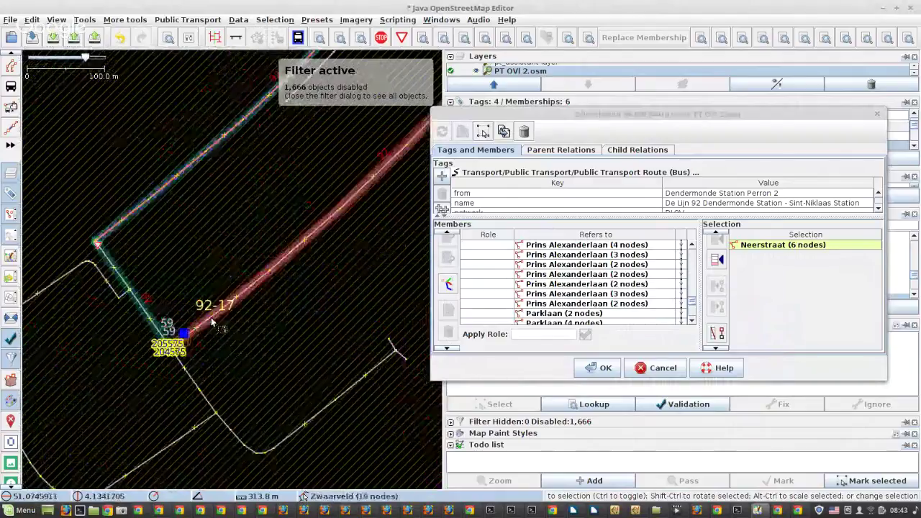
click(216, 314)
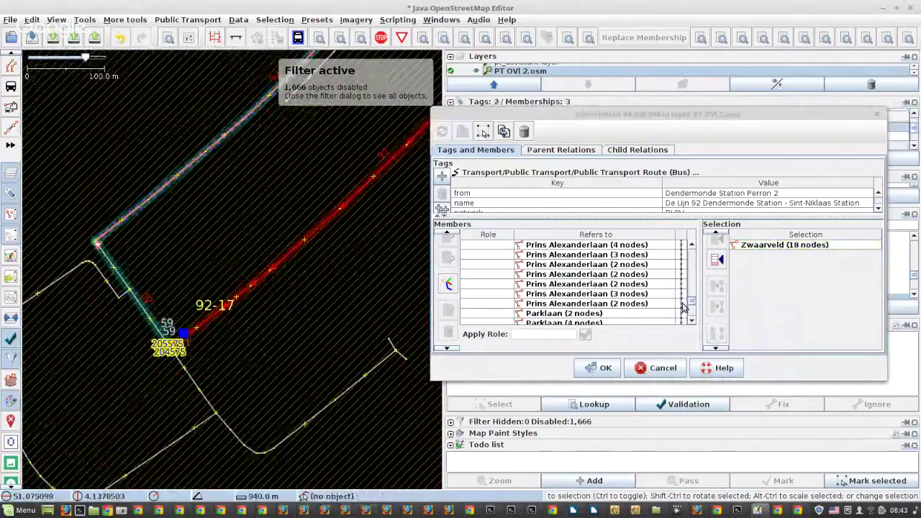
scroll(646, 308, up, 3)
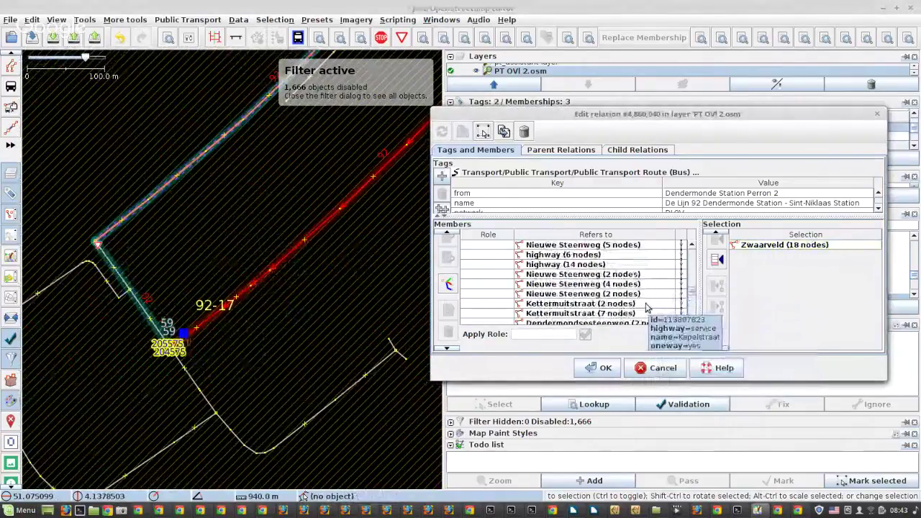
scroll(646, 308, up, 3)
scroll(646, 308, up, 5)
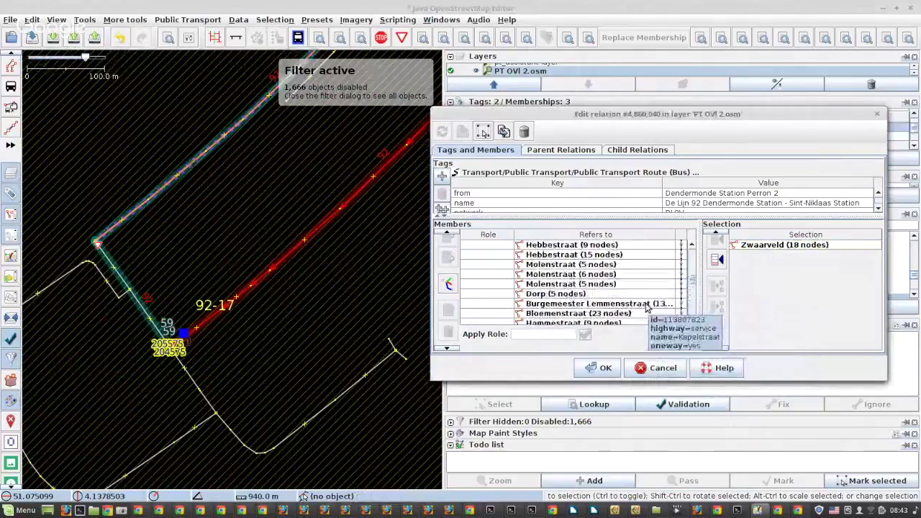
click(645, 287)
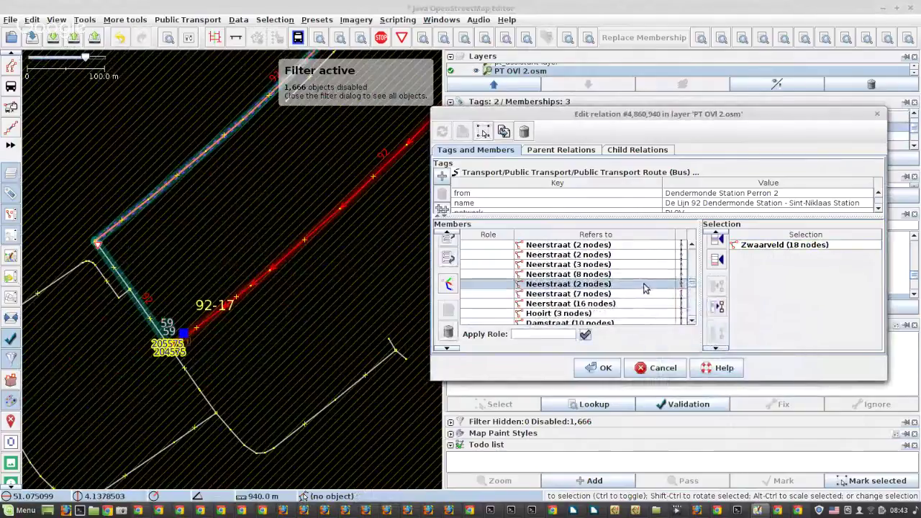
click(717, 259)
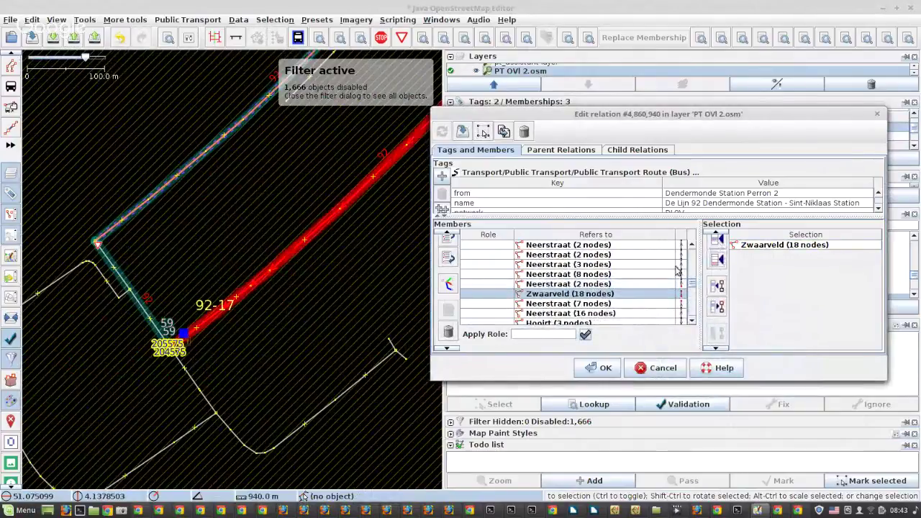
Run the routing helper and accept green option 1 to connect Neerstraat with Zwaarveld and close the loop past stop 92-17
click(447, 285)
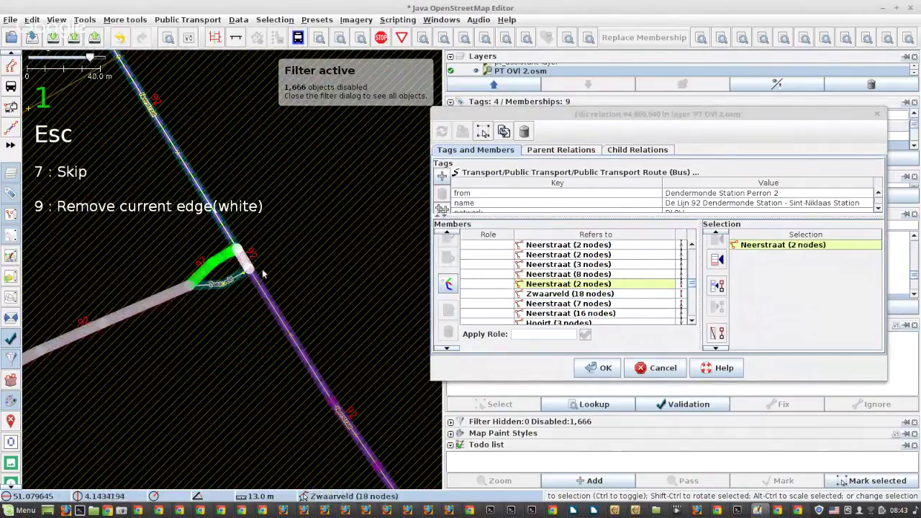
scroll(293, 271, down, 7)
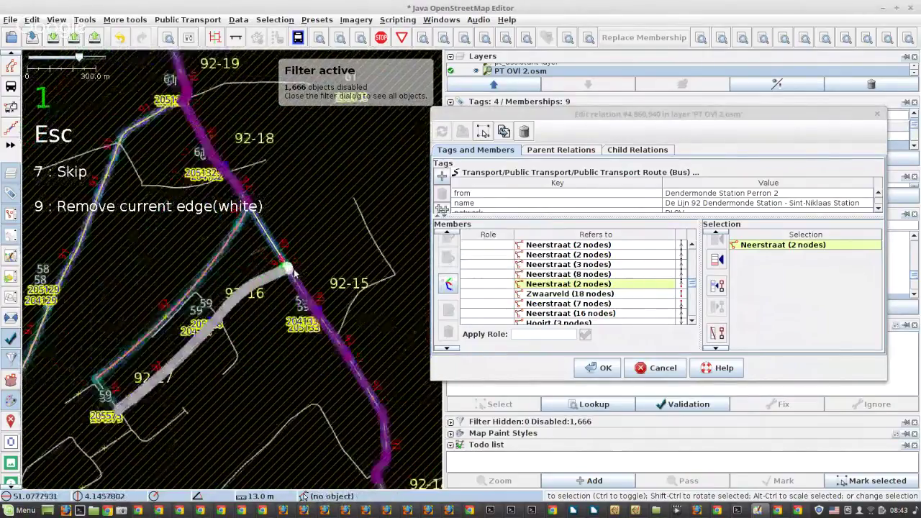
scroll(293, 271, up, 7)
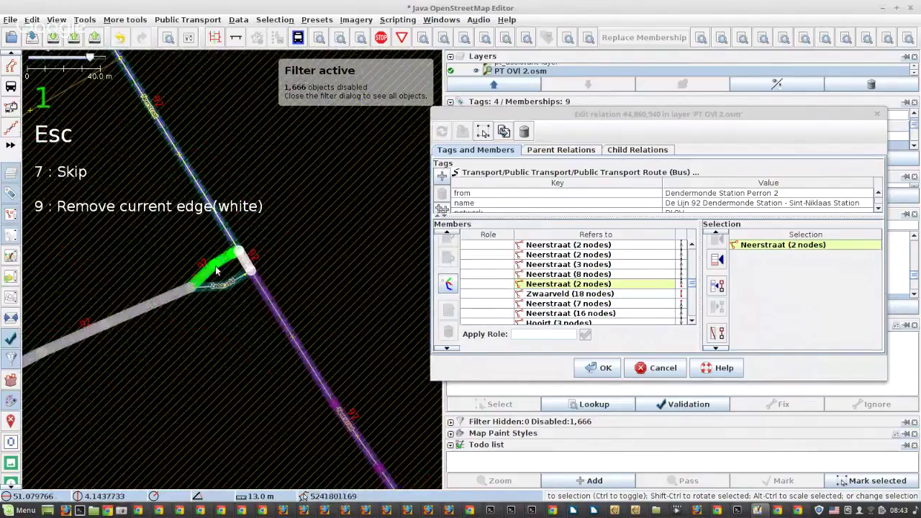
key(1)
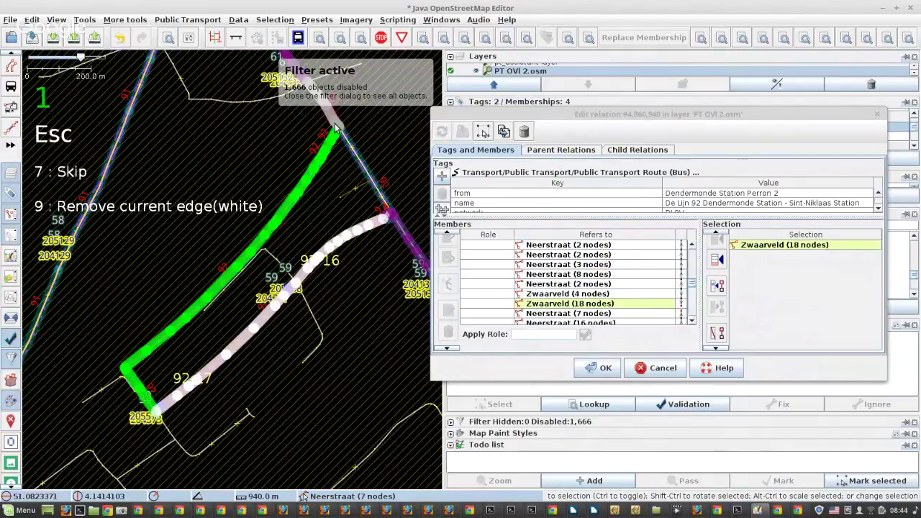
key(Escape)
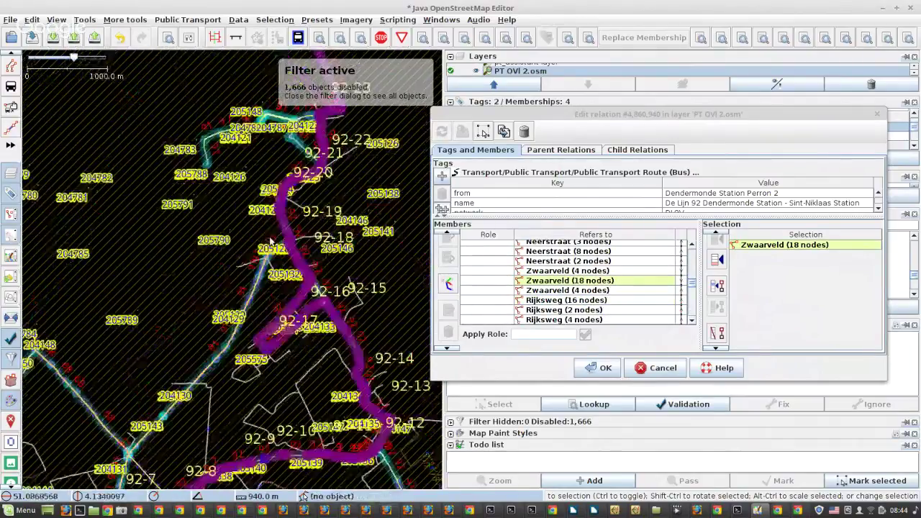
Check the repaired Zwaarveld loop and examine the line 92 branch running south from stop 92-12 toward stops 204137 to 204142
scroll(272, 241, down, 2)
scroll(378, 416, up, 2)
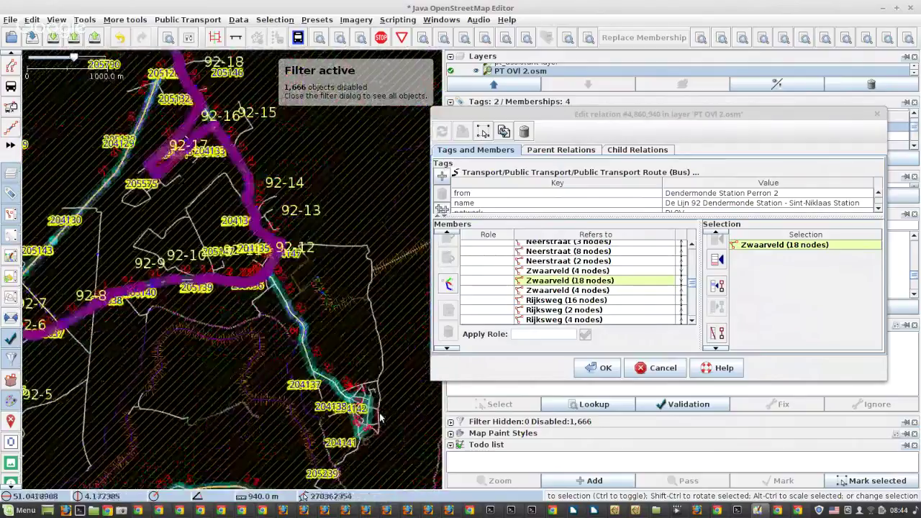
scroll(378, 417, up, 2)
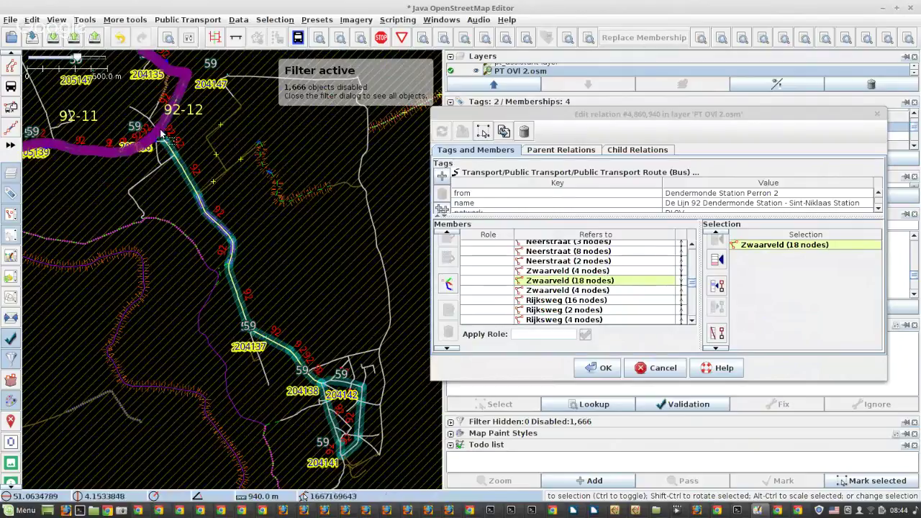
scroll(162, 134, up, 3)
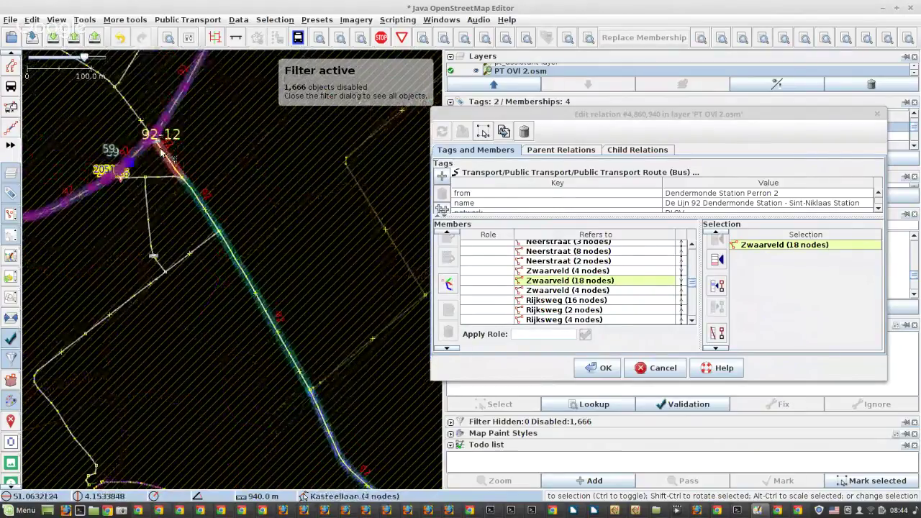
scroll(162, 134, up, 5)
Select the Kasteellaan way (4 nodes) south of stop 92-12, check the member list for it, and review the surrounding route
click(169, 165)
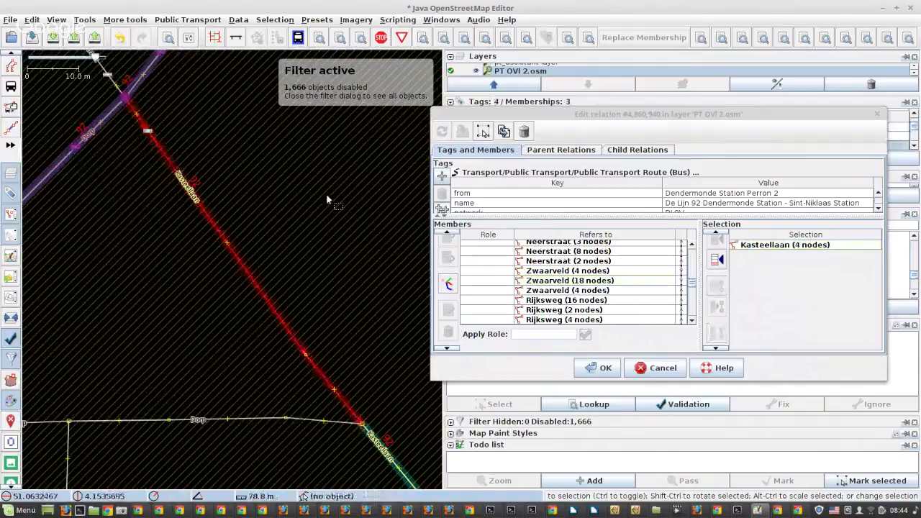
scroll(641, 277, down, 5)
scroll(647, 279, up, 4)
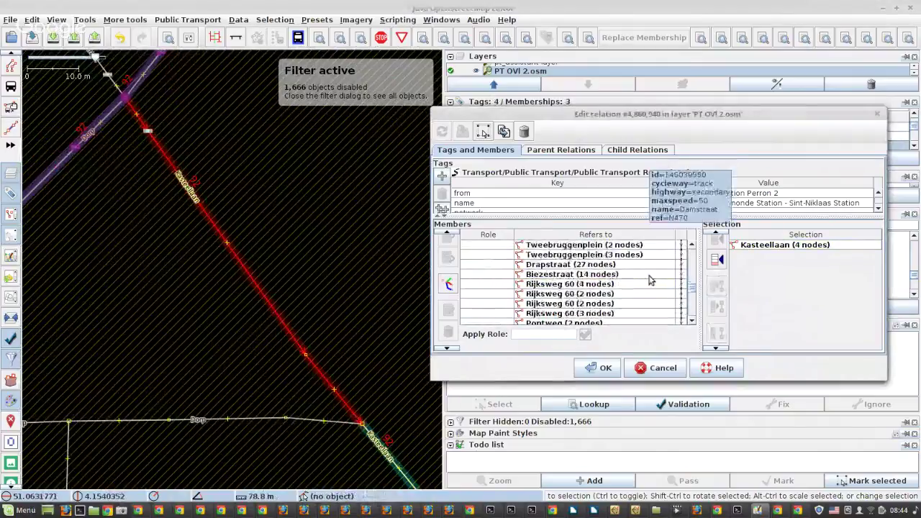
scroll(131, 135, down, 7)
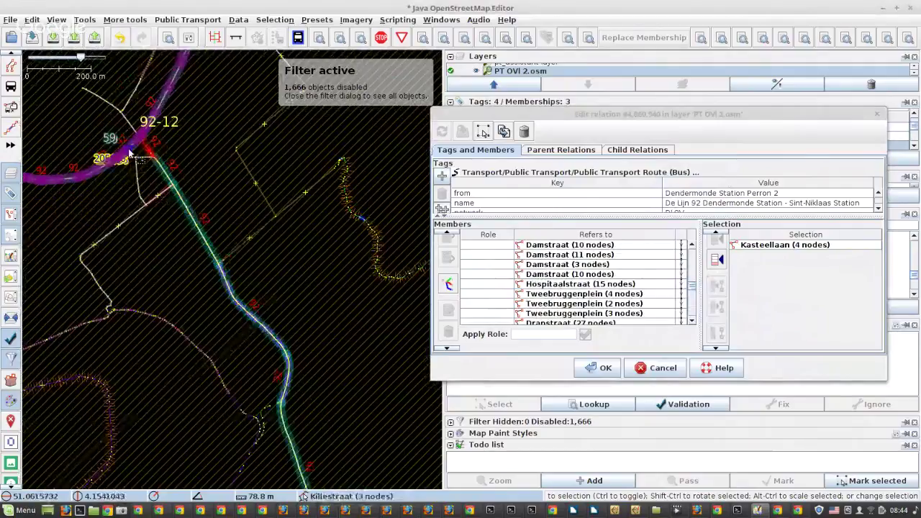
scroll(150, 145, up, 2)
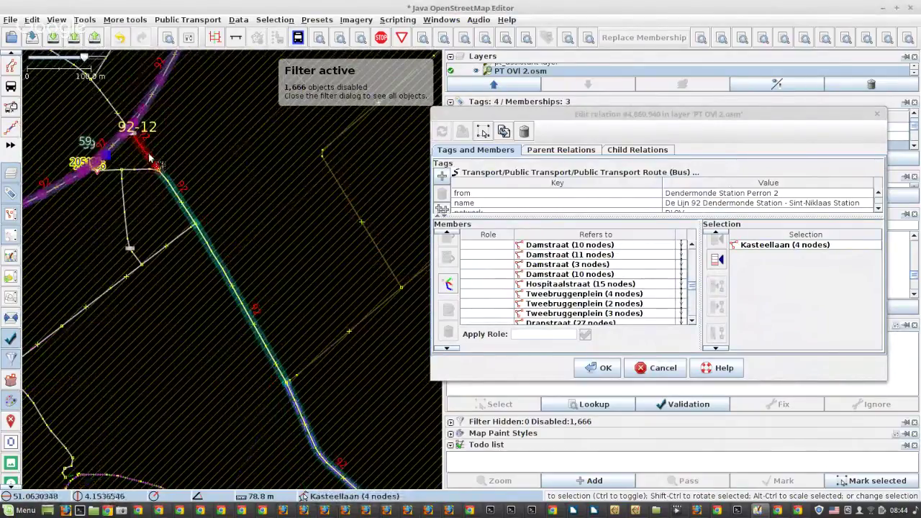
scroll(248, 173, down, 2)
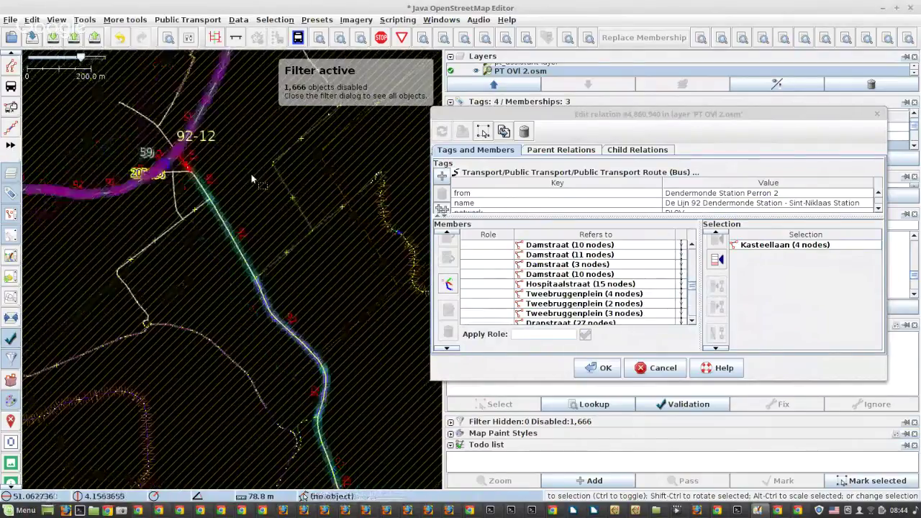
scroll(251, 173, down, 2)
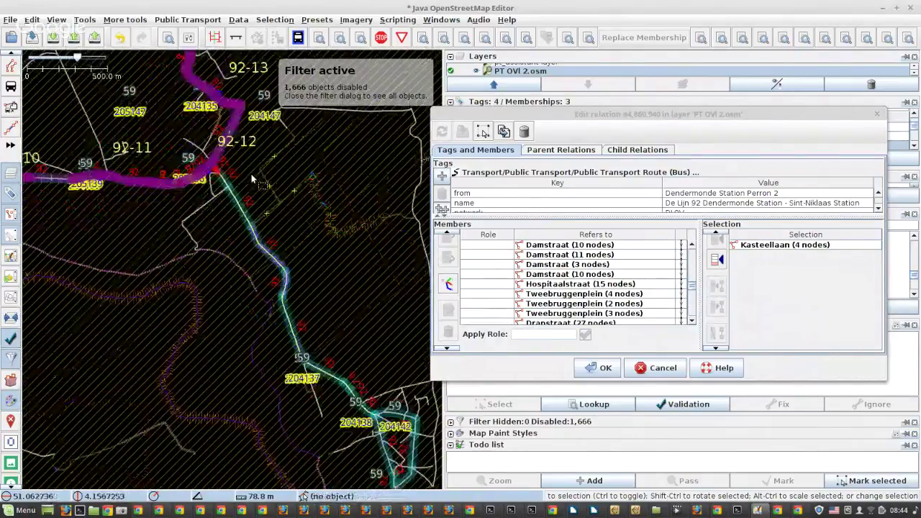
scroll(250, 173, down, 2)
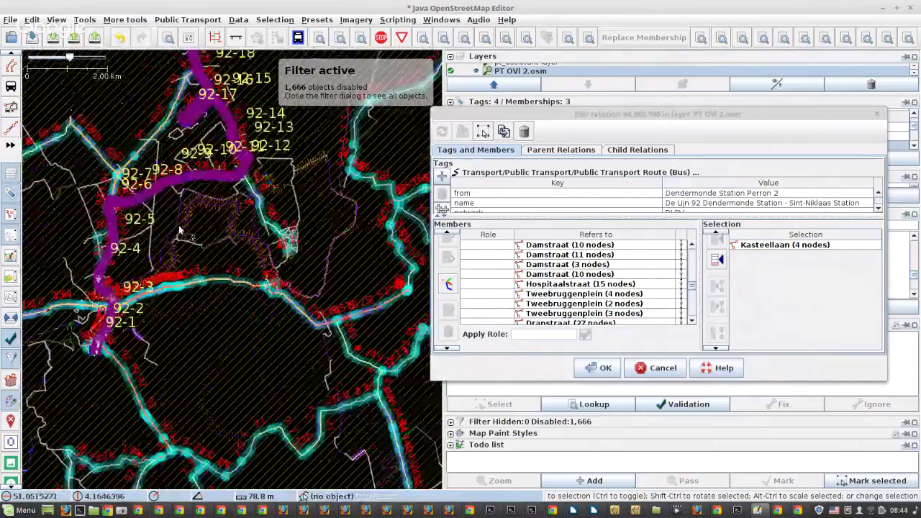
Save the edited relation and open the 42-member De Lijn 92 Dendermonde Station - Sint-Niklaas Station route relation for editing
scroll(125, 311, up, 2)
click(600, 368)
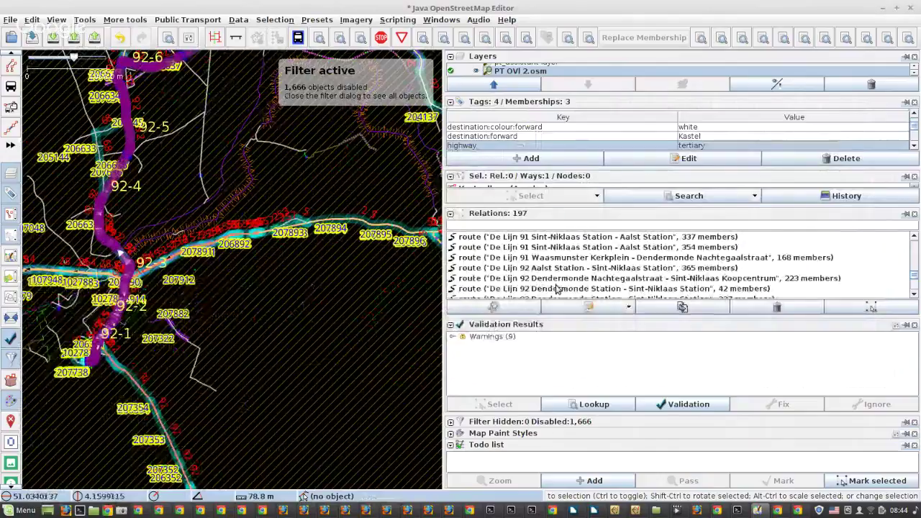
click(556, 289)
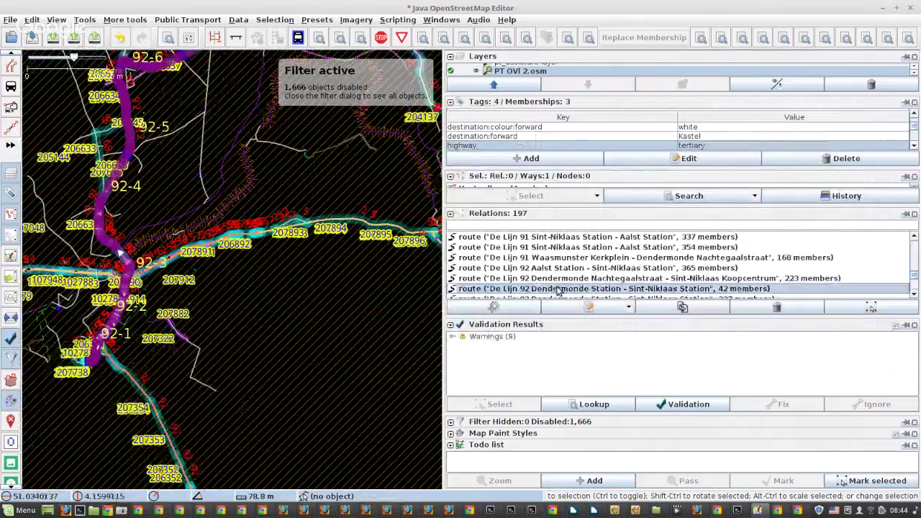
scroll(556, 289, down, 1)
right_click(578, 258)
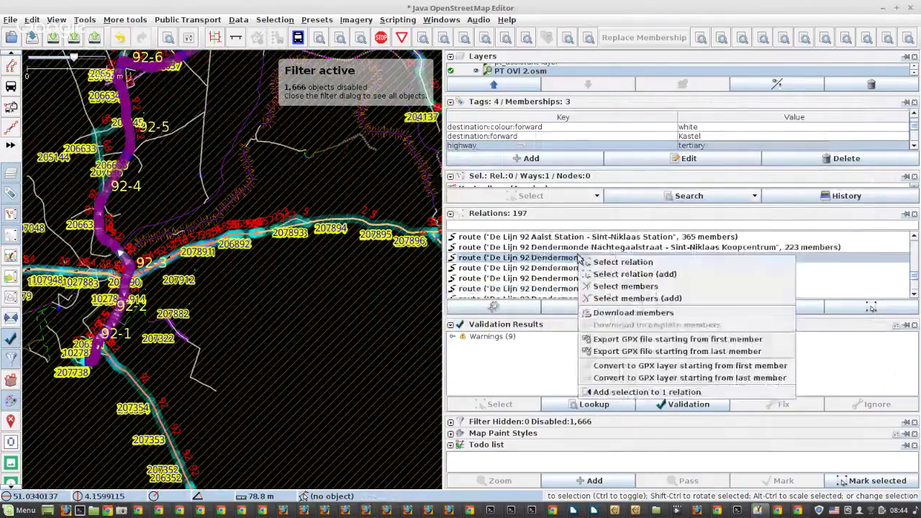
click(580, 308)
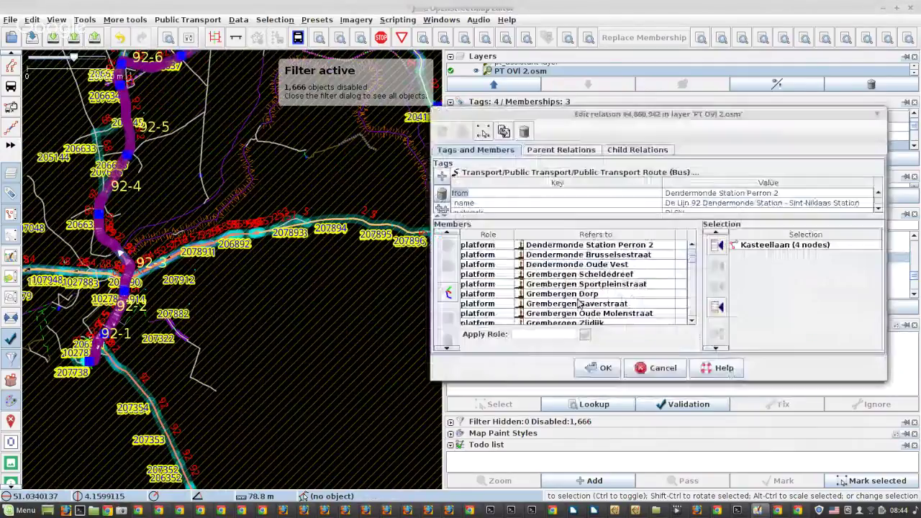
Locate the first stop, Dendermonde Station Perron 2, and append its Perron 2 way (2 nodes) to the end of the members
scroll(571, 288, up, 10)
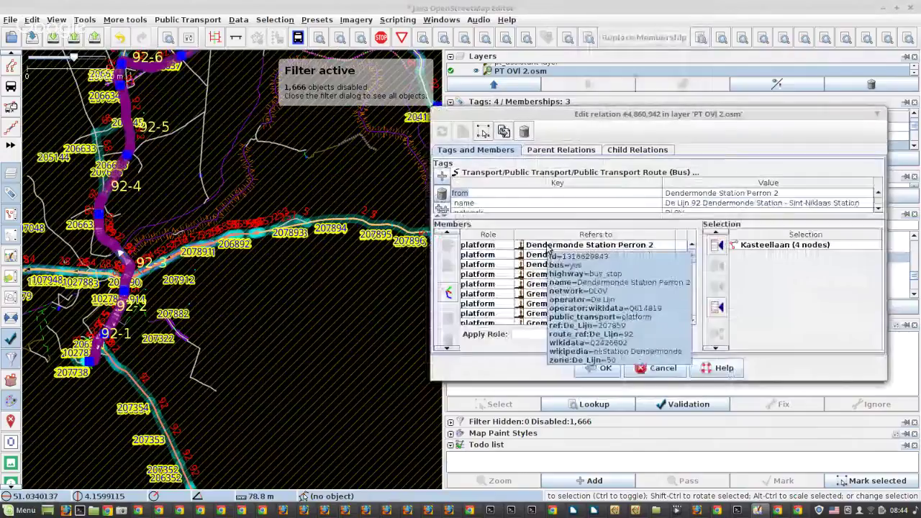
right_click(554, 248)
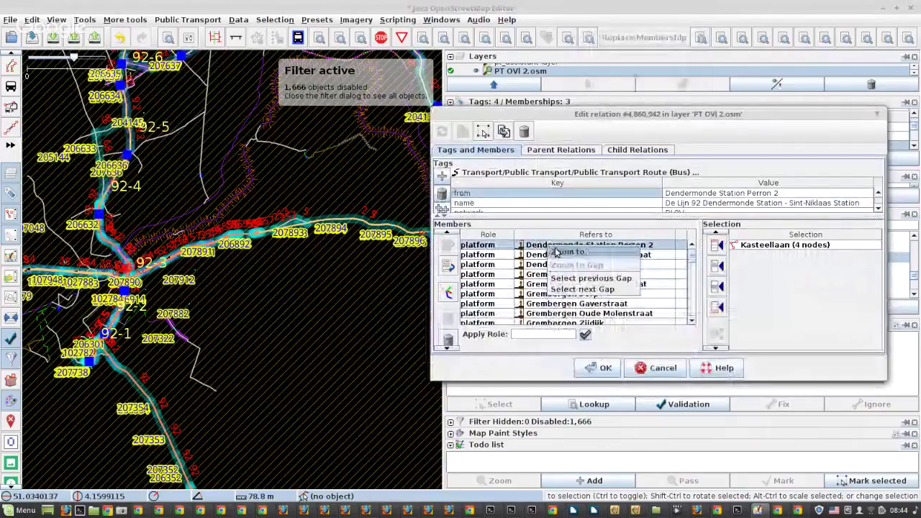
click(555, 251)
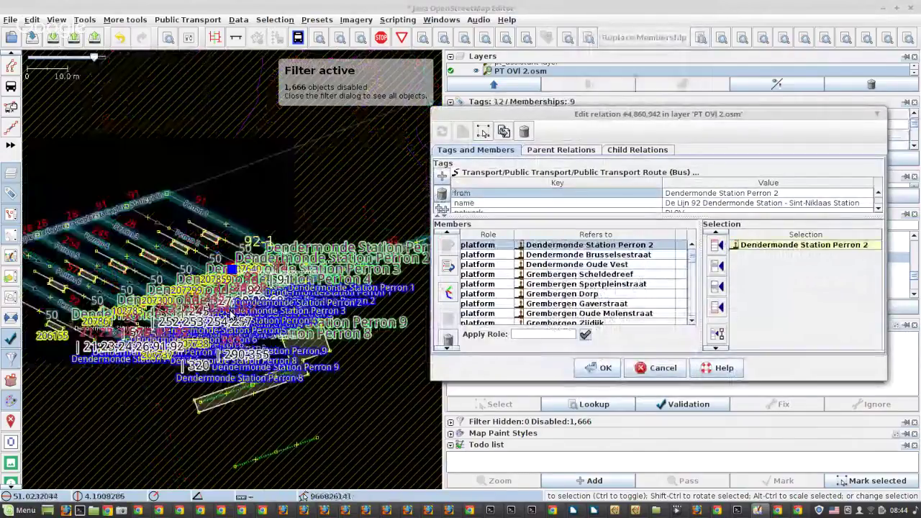
scroll(254, 286, up, 6)
click(299, 199)
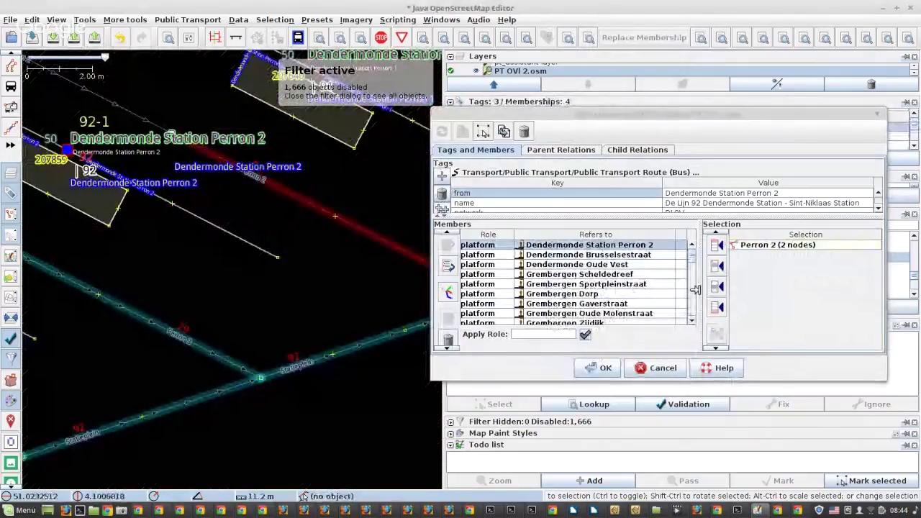
click(716, 307)
Append the Perron 1 way (2 nodes) at the last stop, Sint-Niklaas Station Perron 1, to the members and apply the changes
click(586, 309)
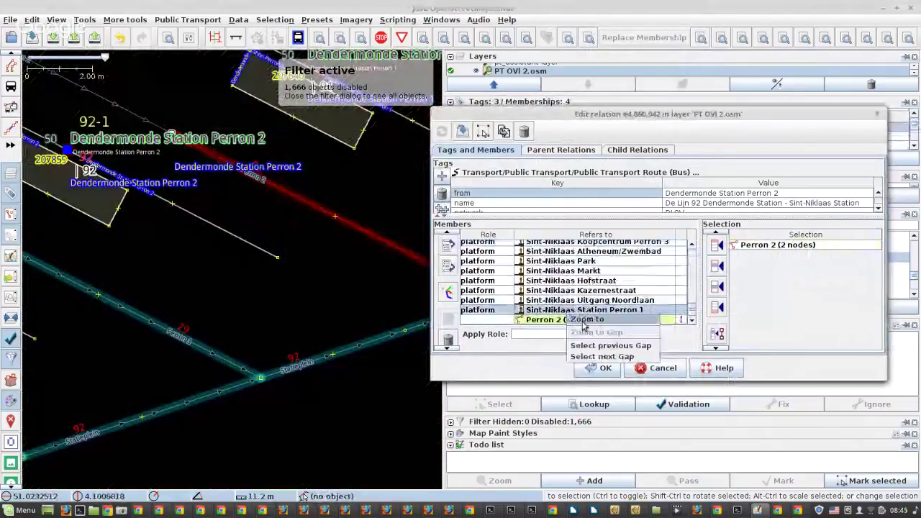
double_click(521, 310)
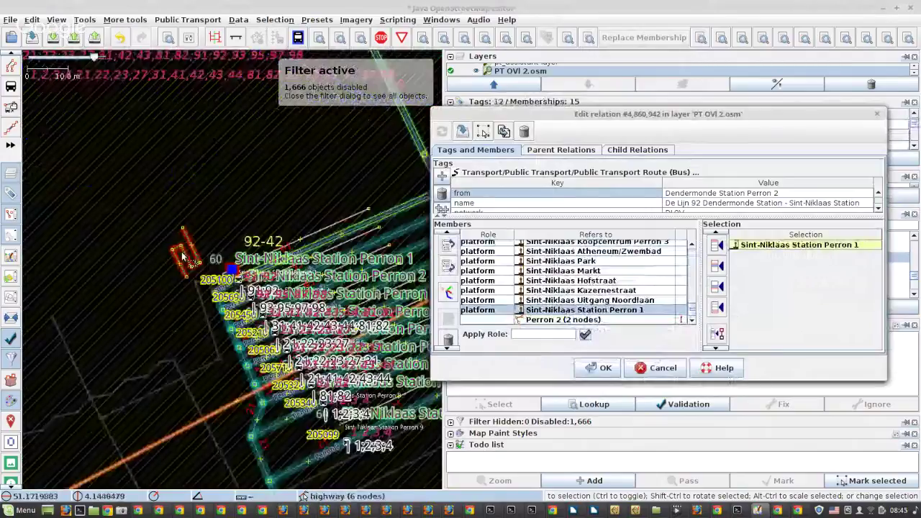
click(183, 256)
click(712, 306)
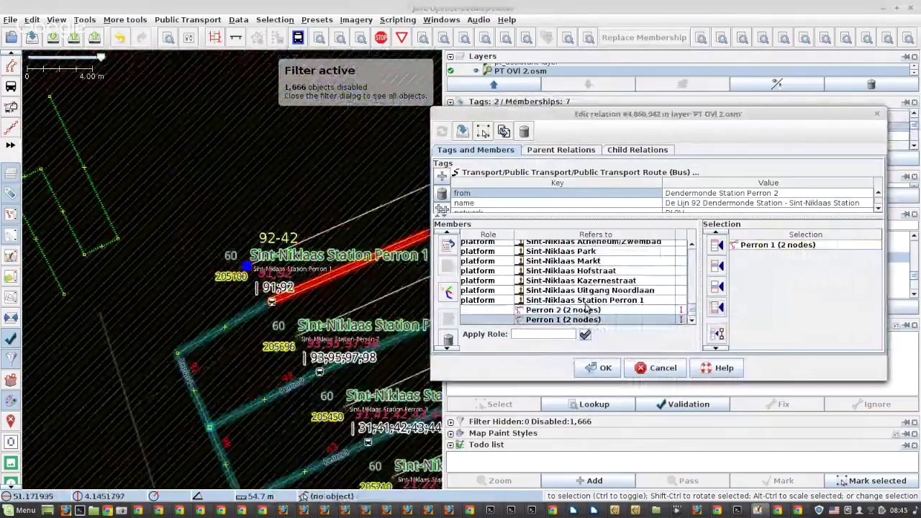
scroll(587, 308, up, 1)
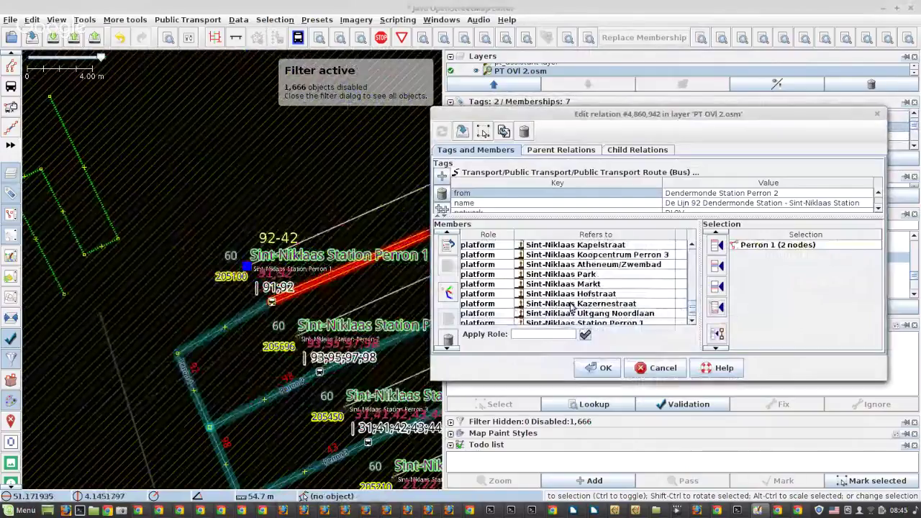
scroll(572, 307, up, 1)
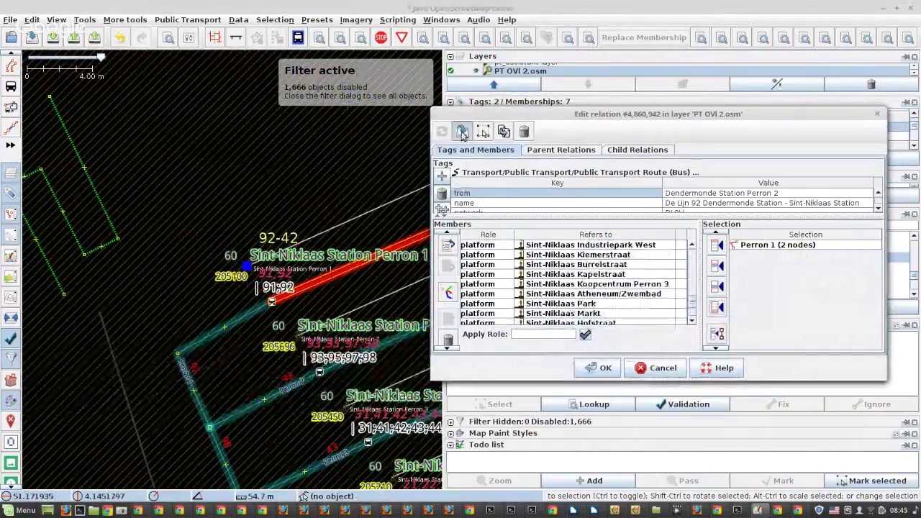
click(463, 133)
Trace the numbered stops on the map from 92-42 back to 92-1, examining the branch with stops 92-13 to 92-17
scroll(332, 273, down, 8)
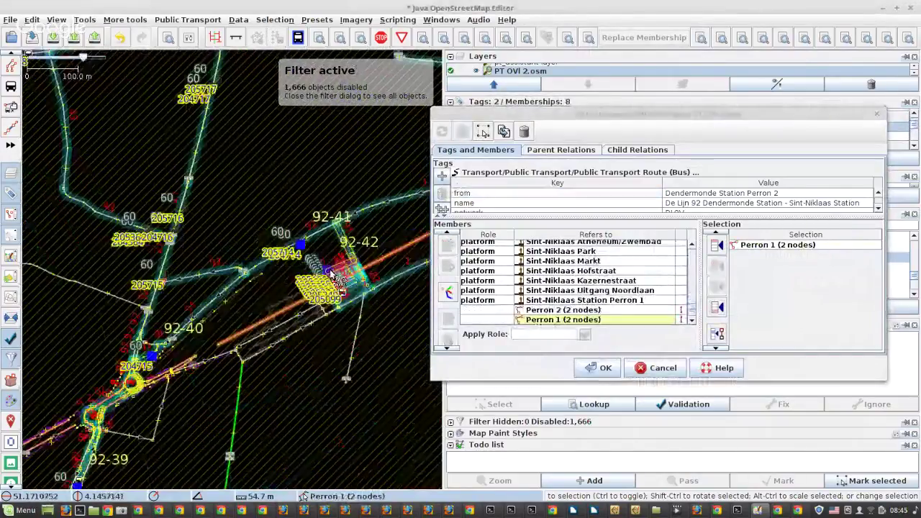
scroll(332, 274, down, 2)
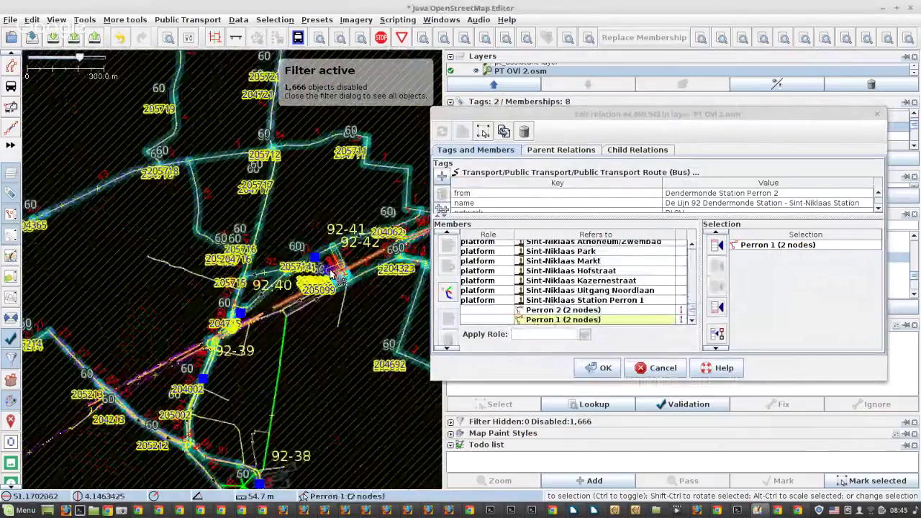
scroll(333, 273, down, 2)
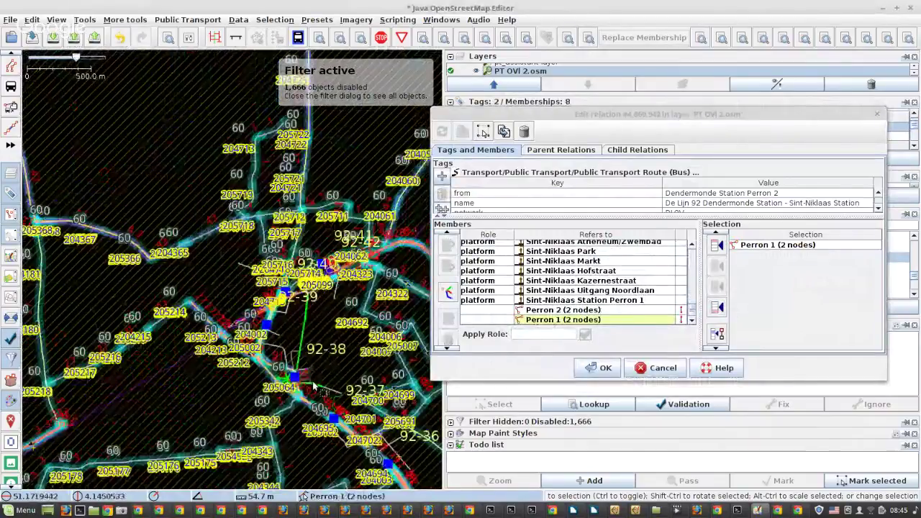
drag(314, 387, 220, 168)
drag(228, 377, 210, 208)
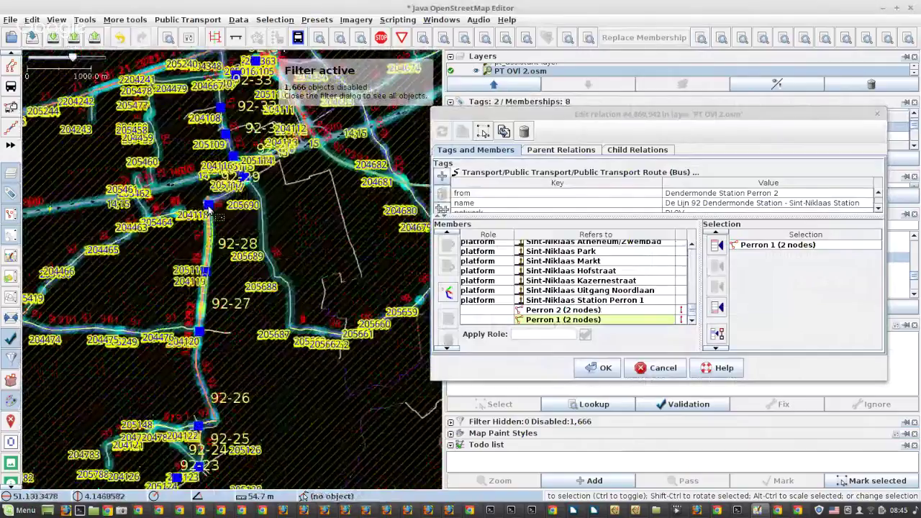
scroll(225, 162, up, 2)
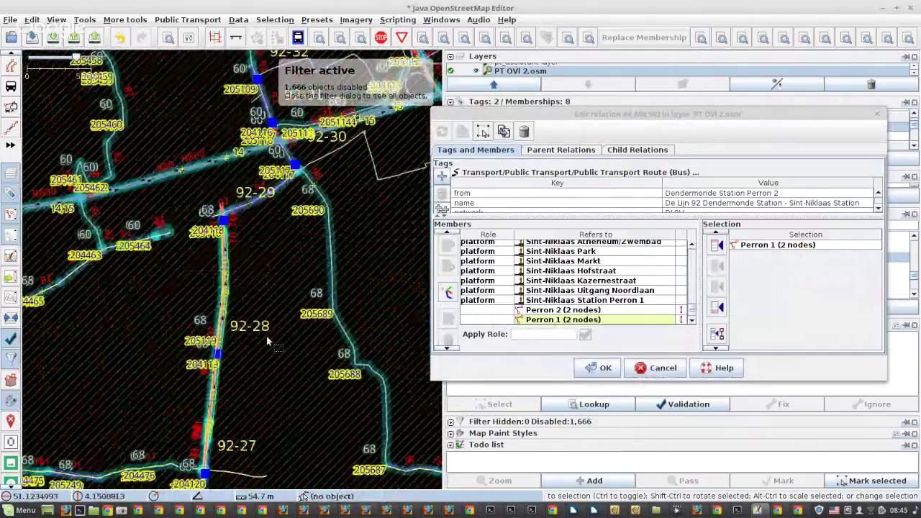
drag(266, 336, 253, 112)
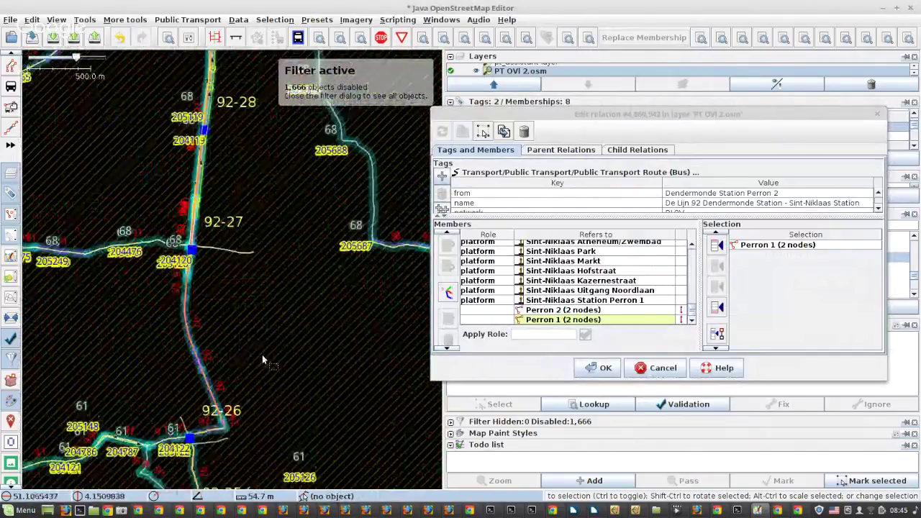
drag(262, 355, 261, 125)
drag(178, 315, 202, 289)
scroll(248, 221, down, 2)
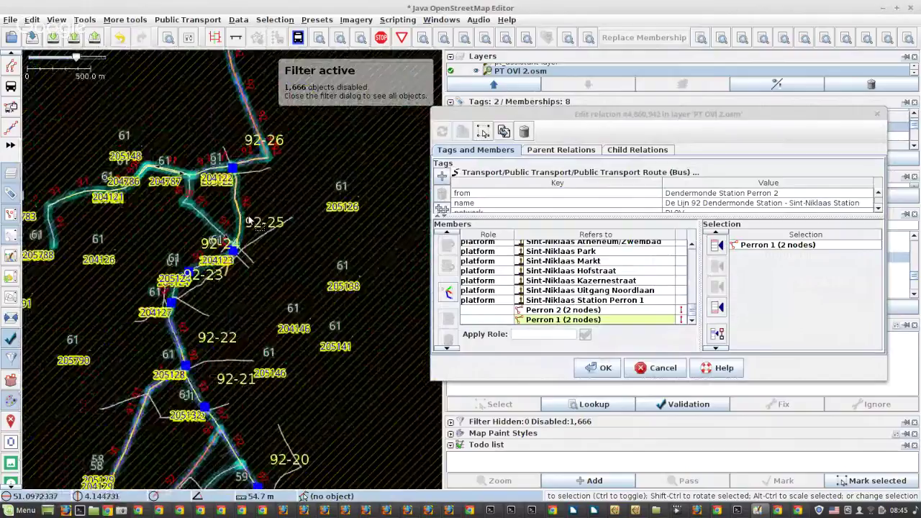
scroll(249, 221, down, 1)
drag(303, 359, 293, 338)
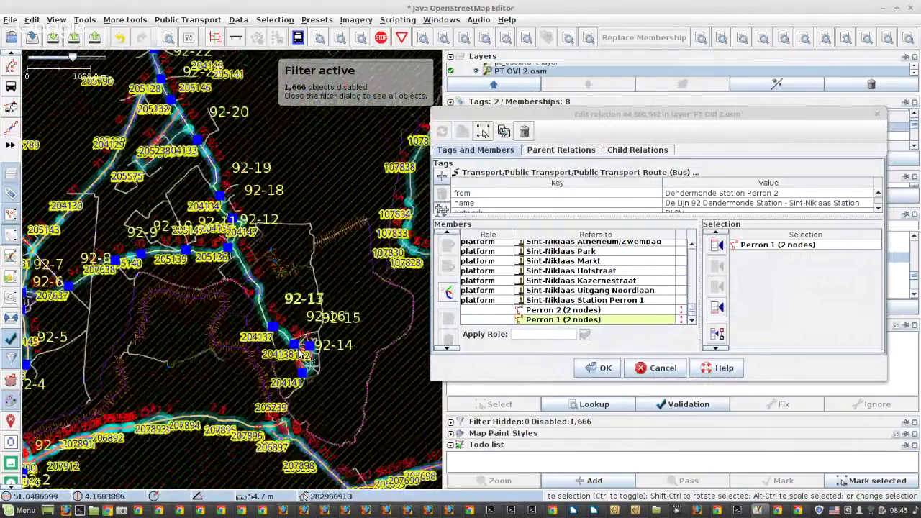
scroll(299, 353, down, 2)
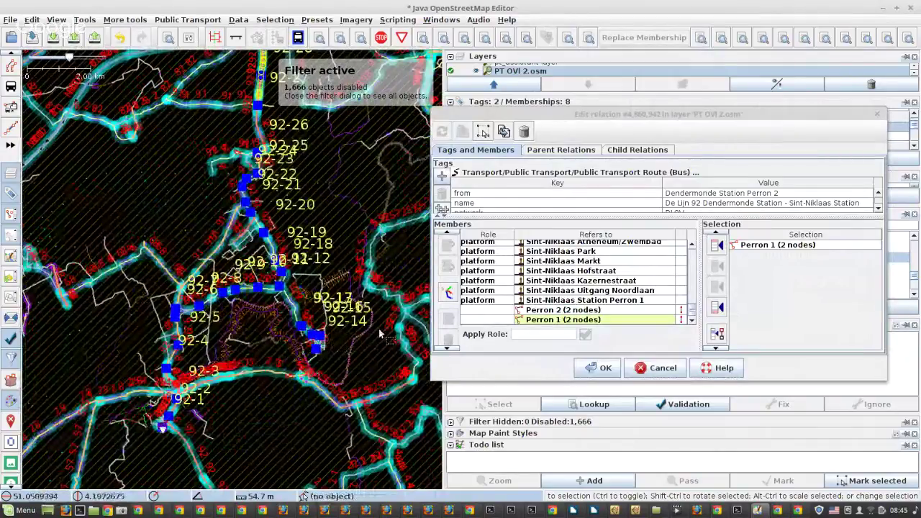
Run the routing helper between both platform ways, compare the coloured variants along the line, and accept blue option 3
click(447, 292)
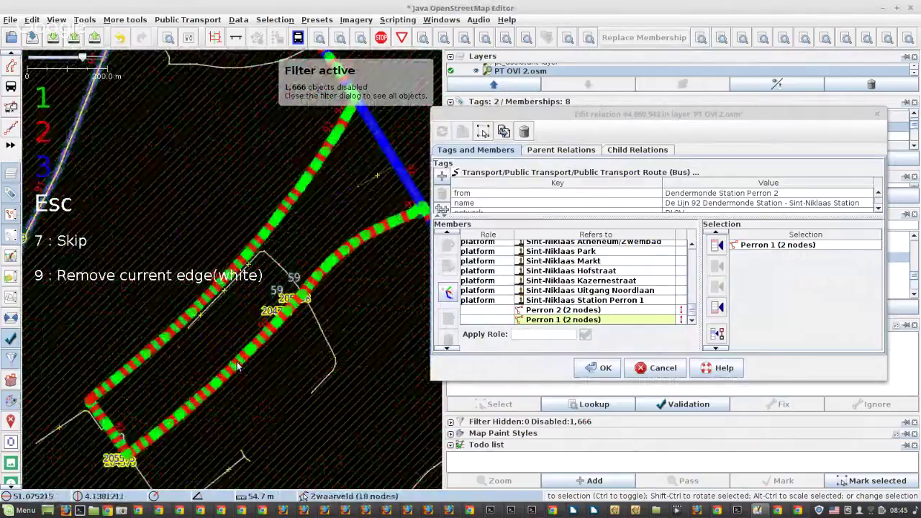
scroll(237, 367, down, 2)
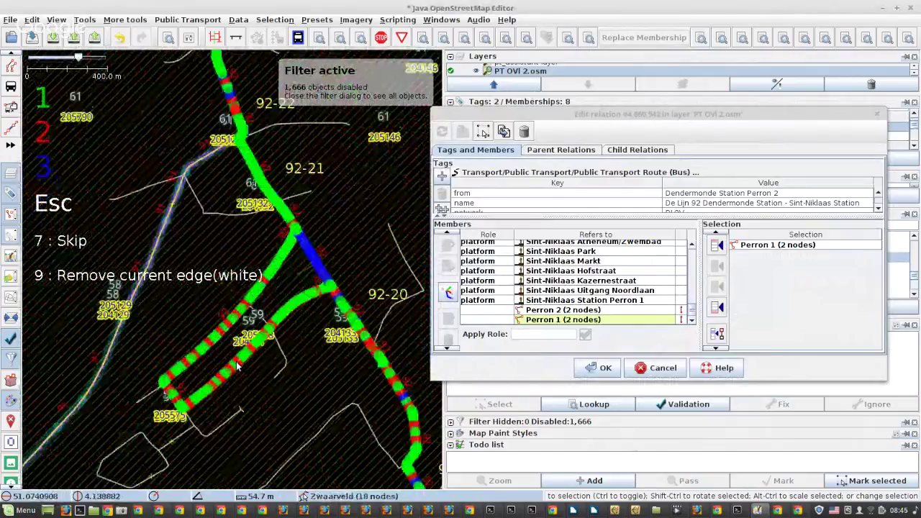
scroll(237, 366, down, 3)
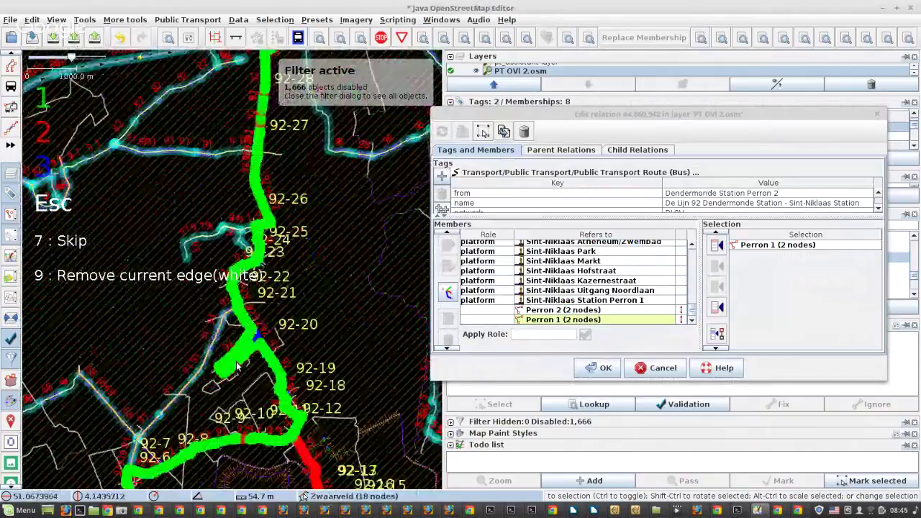
scroll(237, 367, down, 3)
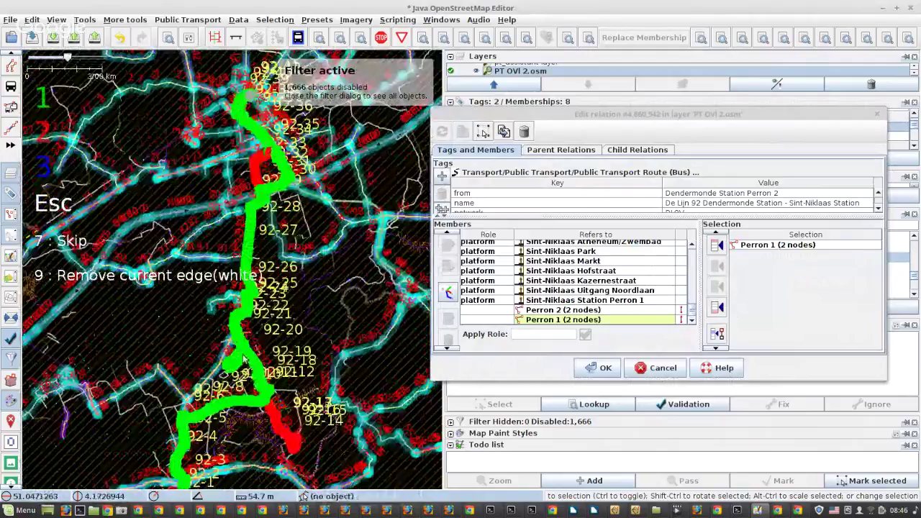
scroll(241, 174, up, 5)
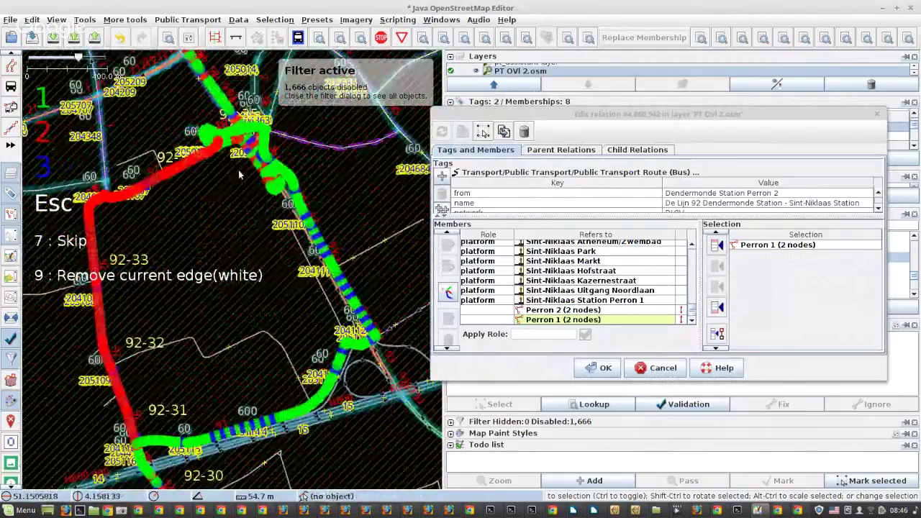
scroll(240, 174, down, 2)
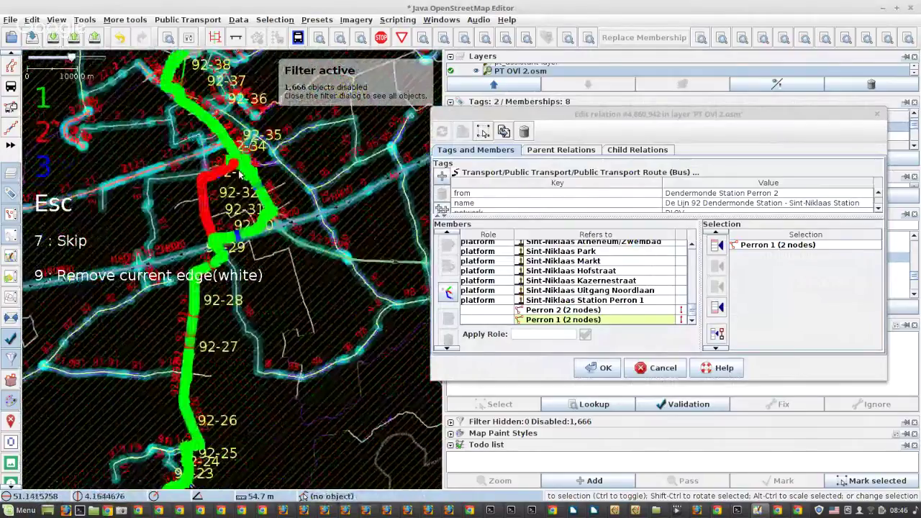
scroll(240, 174, down, 5)
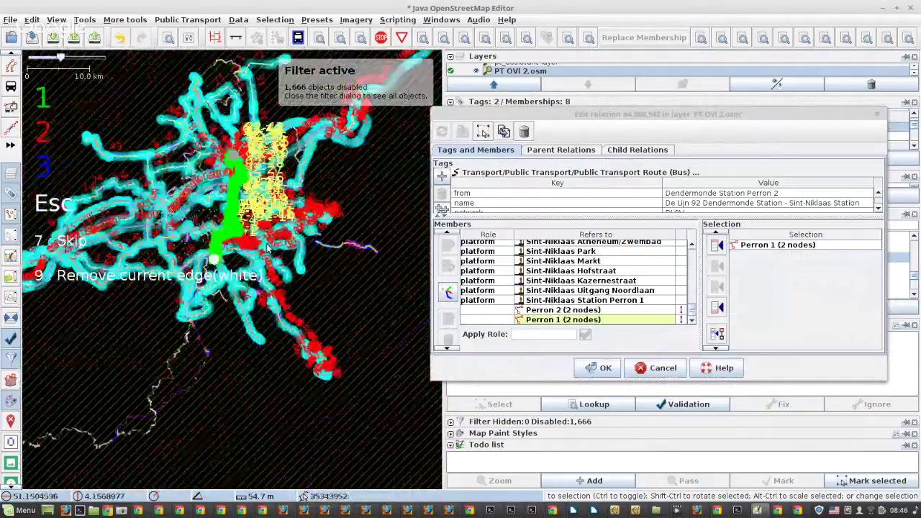
scroll(266, 247, up, 6)
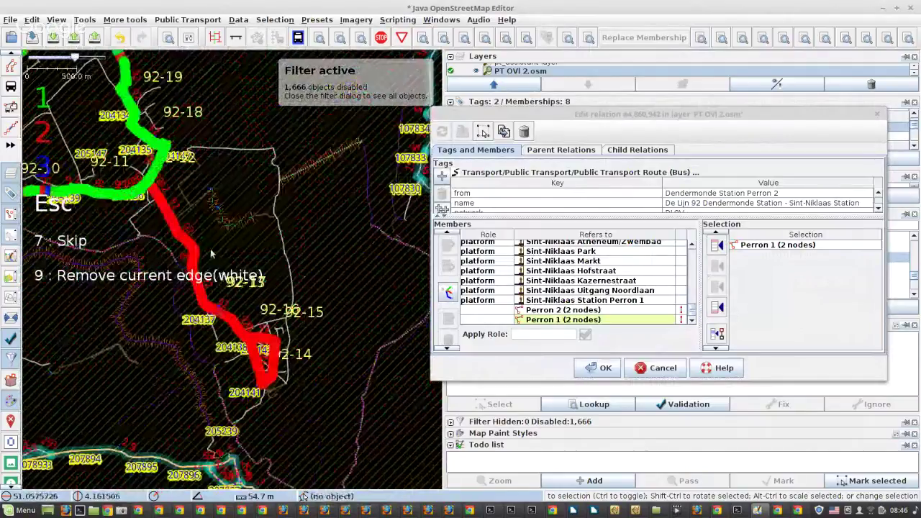
scroll(211, 254, down, 2)
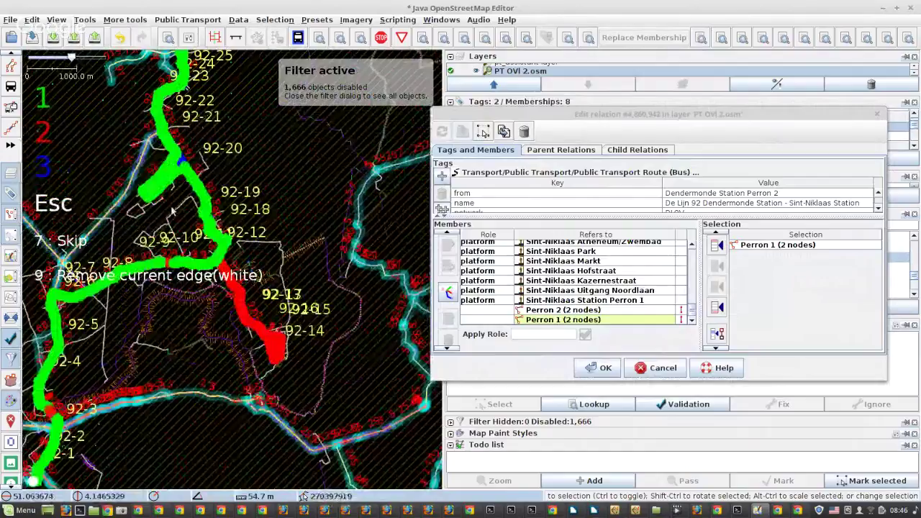
key(3)
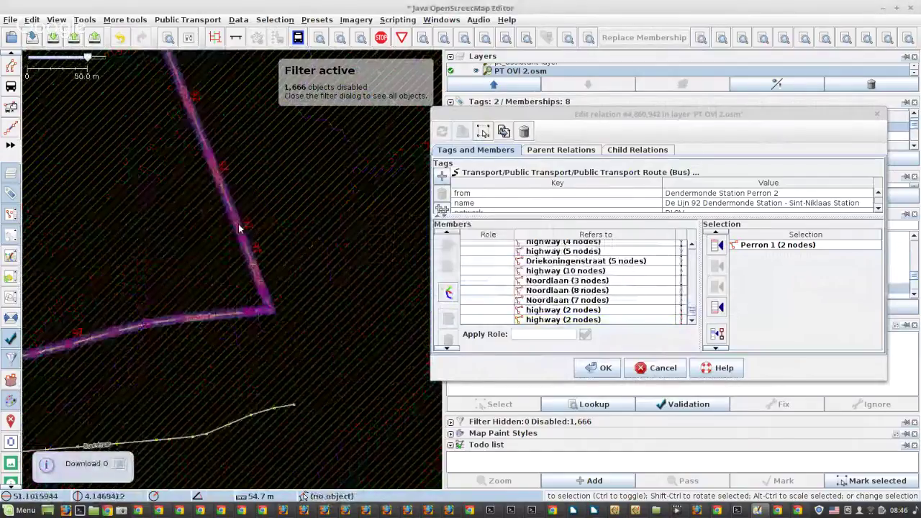
Check the generated route along stops 92-12 to 92-28 and inspect the junction near Moerzeke Dorp
scroll(239, 228, down, 5)
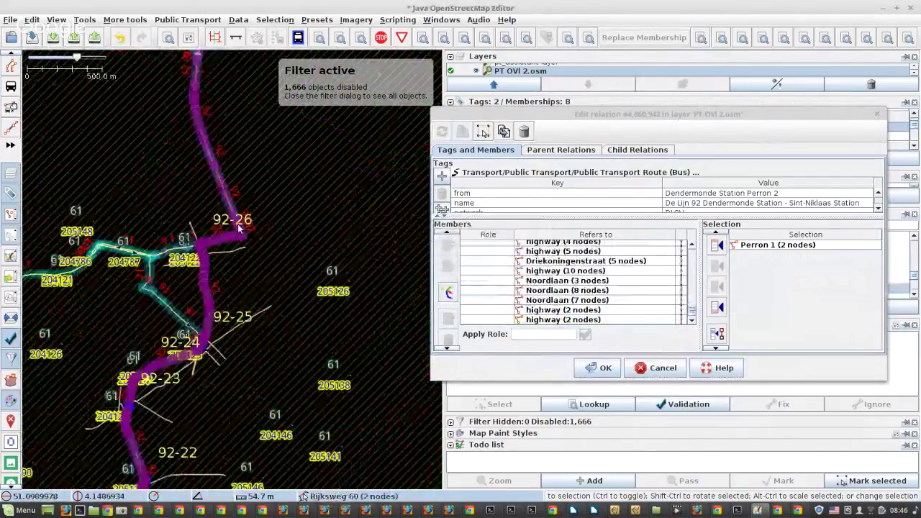
scroll(269, 196, down, 3)
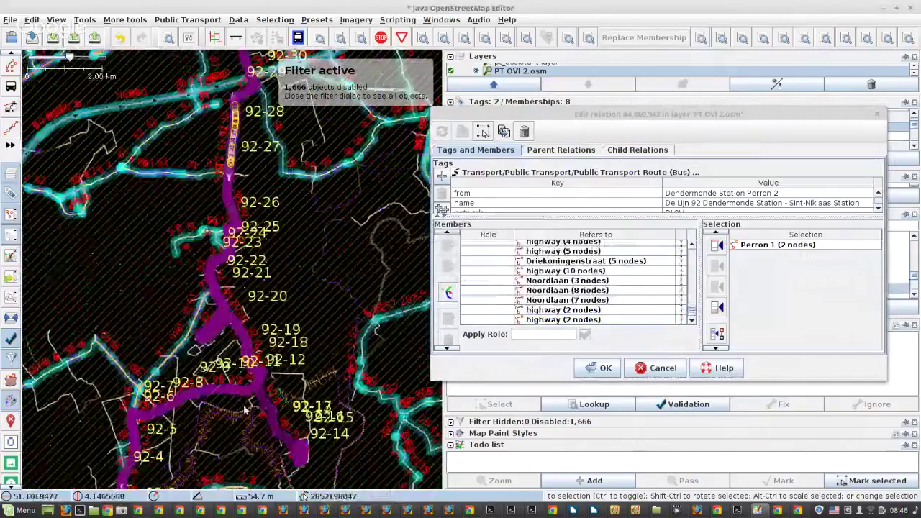
scroll(255, 388, up, 10)
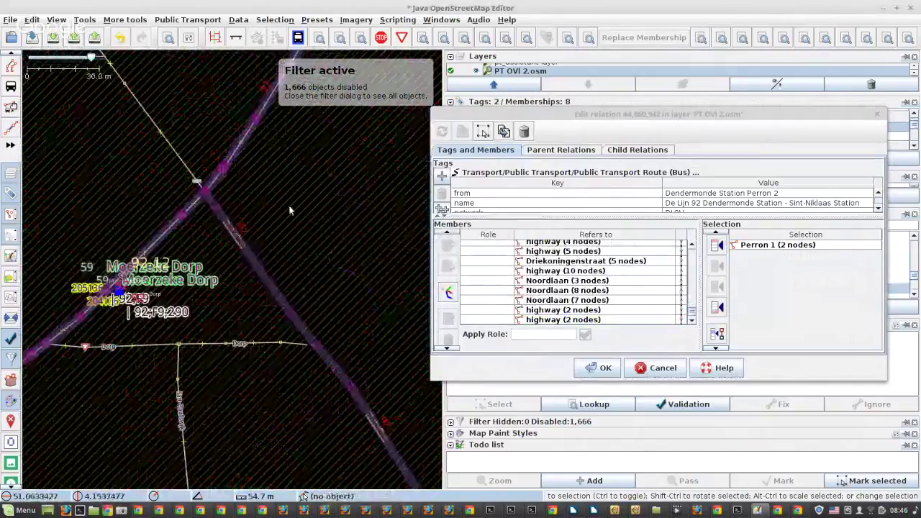
Pick the Kasteellaan (4 nodes) way at the Moerzeke Dorp junction on the map and locate its occurrences among the members
click(248, 252)
scroll(669, 273, down, 2)
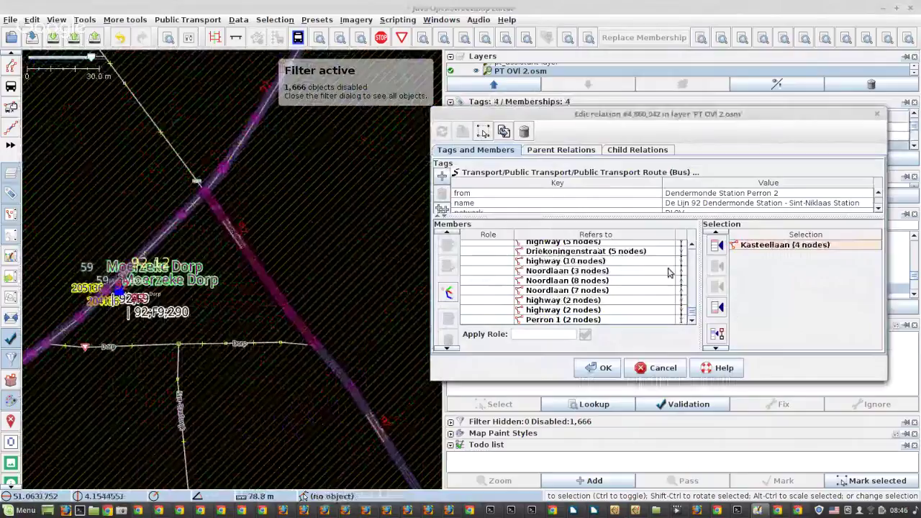
scroll(664, 275, up, 3)
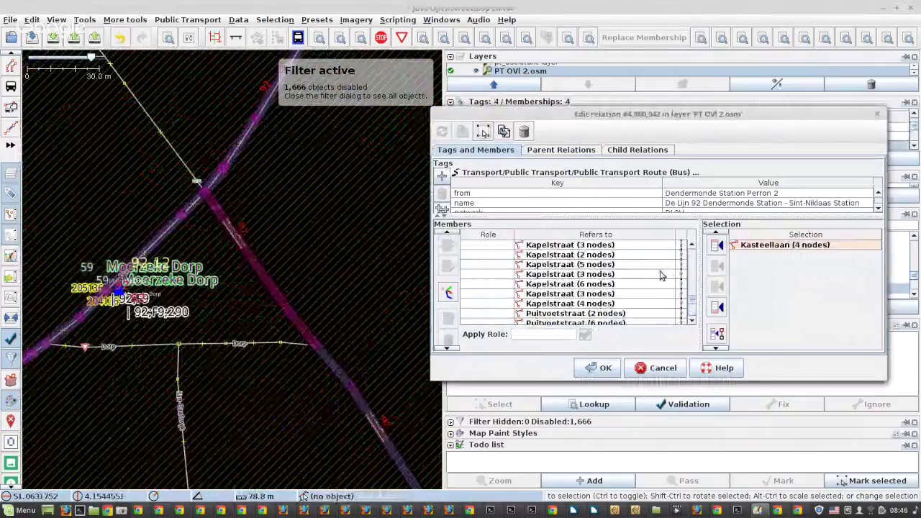
scroll(656, 277, up, 3)
scroll(649, 280, up, 3)
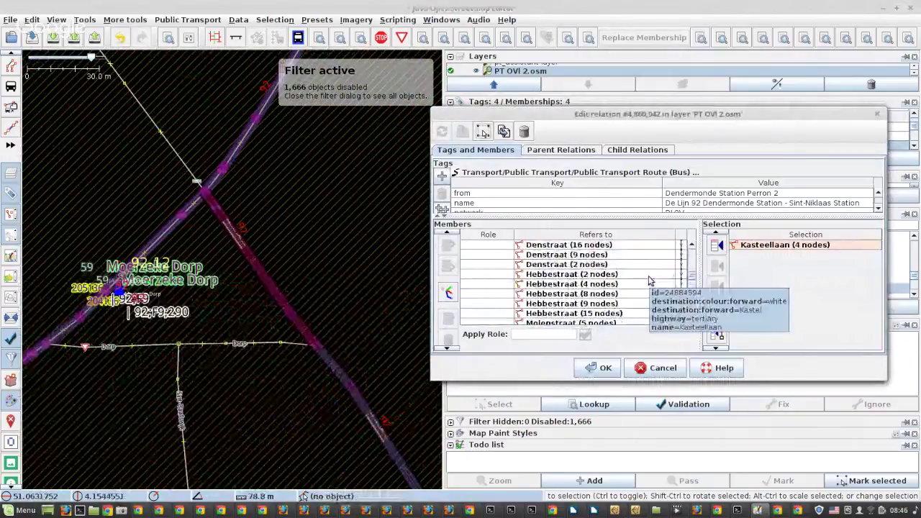
scroll(649, 279, up, 1)
scroll(649, 281, down, 4)
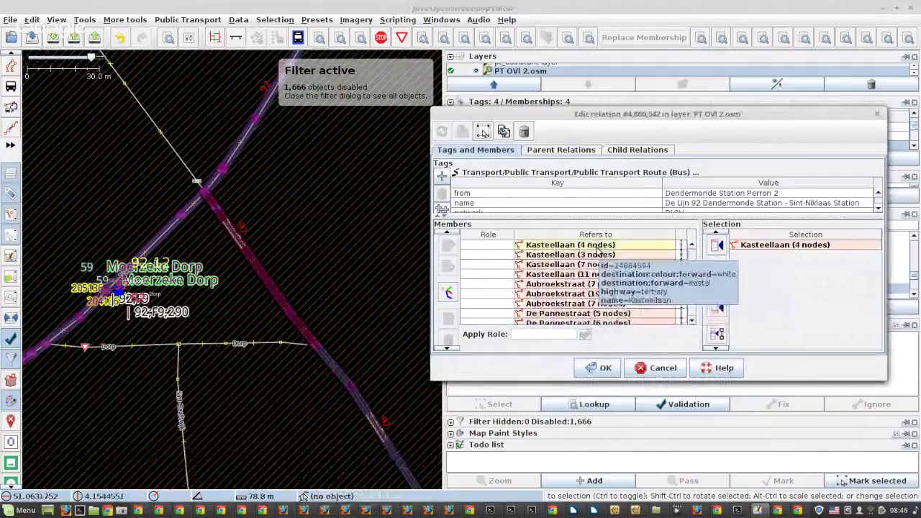
Select the branch members from the first Kasteellaan (4 nodes) through its return occurrence to check the out-and-back section
click(599, 245)
scroll(609, 271, down, 8)
scroll(606, 271, up, 1)
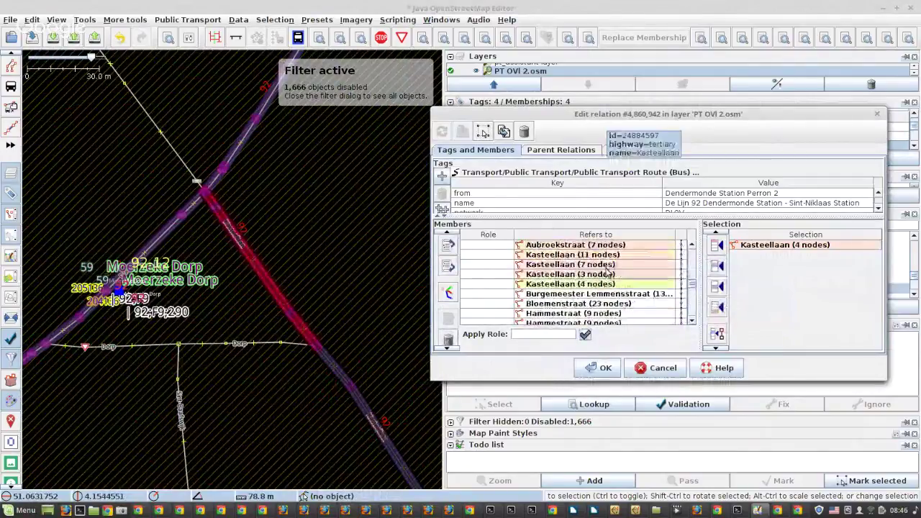
key(ctrl+a)
scroll(606, 271, up, 2)
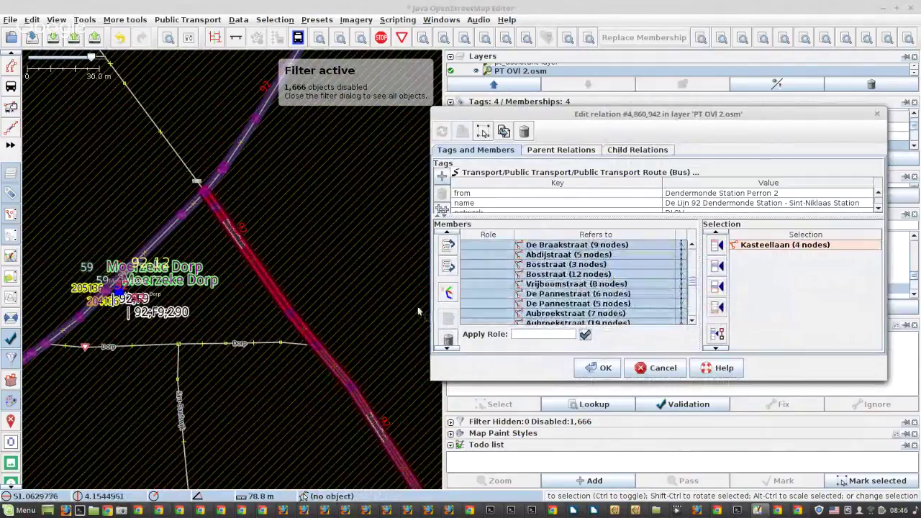
Select the Rijksweg (4 nodes) and Zwaarveld (4 nodes) ways at both ends of the loop between stops 92-20 and 92-21
scroll(200, 229, down, 5)
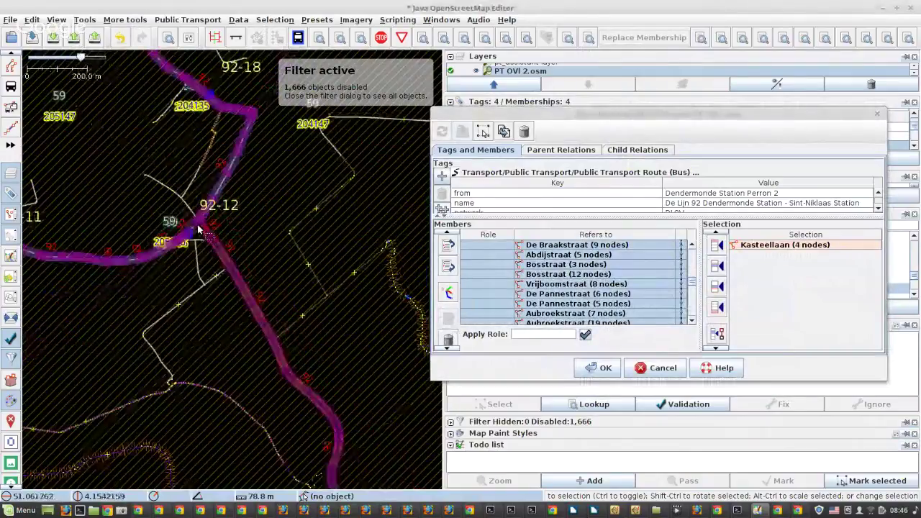
scroll(200, 228, down, 3)
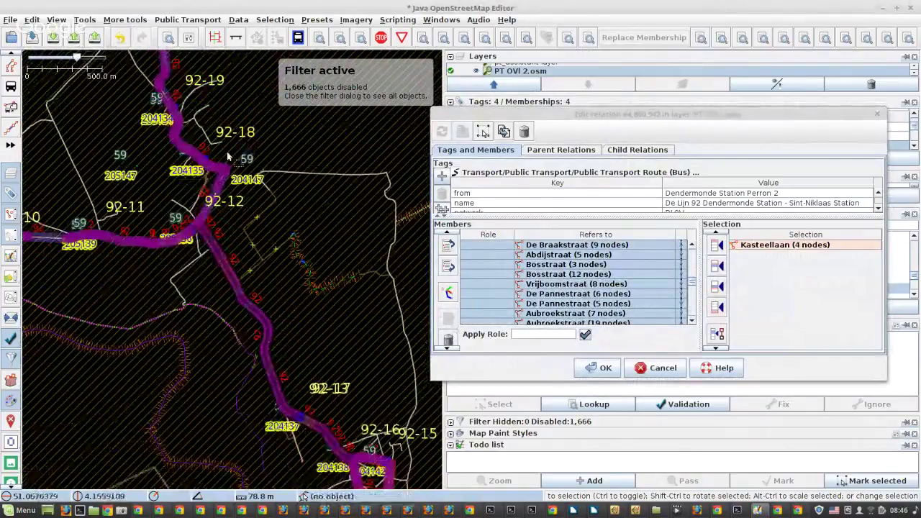
drag(262, 221, 356, 475)
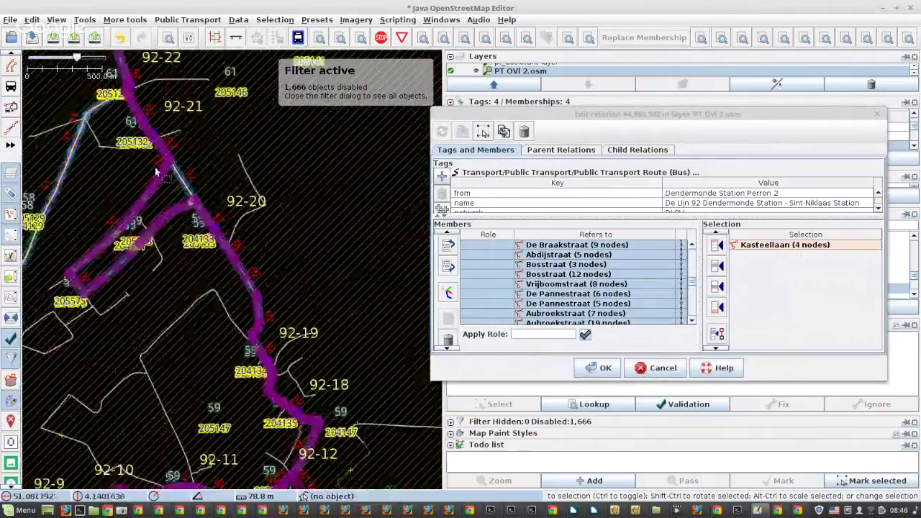
scroll(155, 167, up, 6)
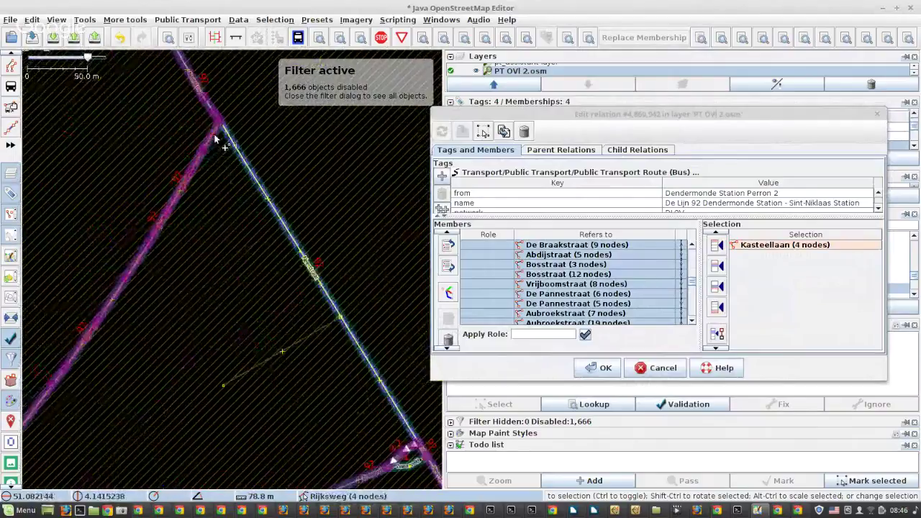
click(214, 138)
scroll(216, 142, down, 2)
scroll(319, 307, up, 2)
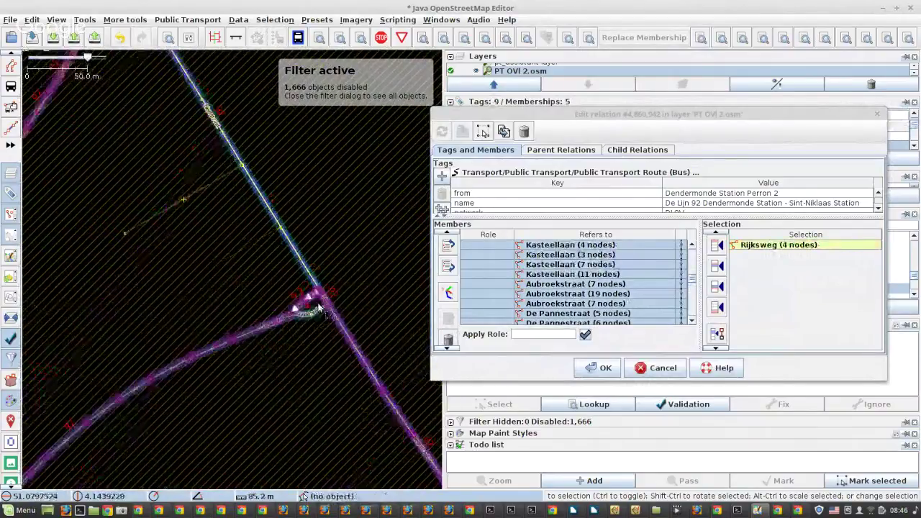
scroll(318, 307, up, 1)
scroll(313, 292, up, 3)
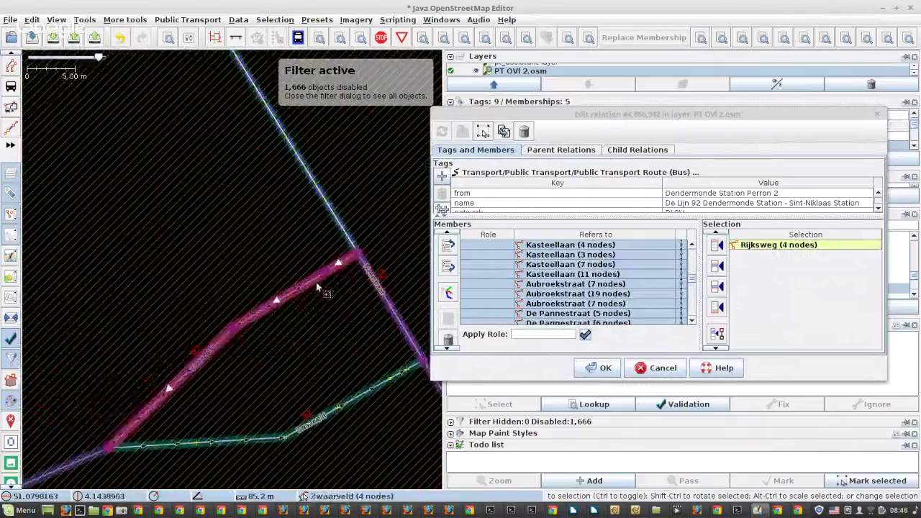
shift+click(316, 281)
scroll(643, 273, up, 2)
scroll(644, 272, down, 1)
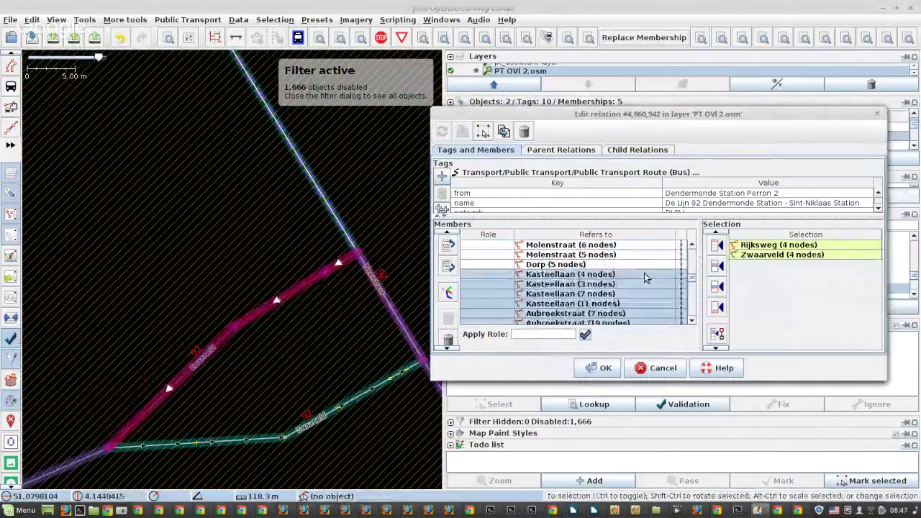
Remove the loop's members from the first Zwaarveld (4 nodes) through Rijksweg (4 nodes)
click(614, 286)
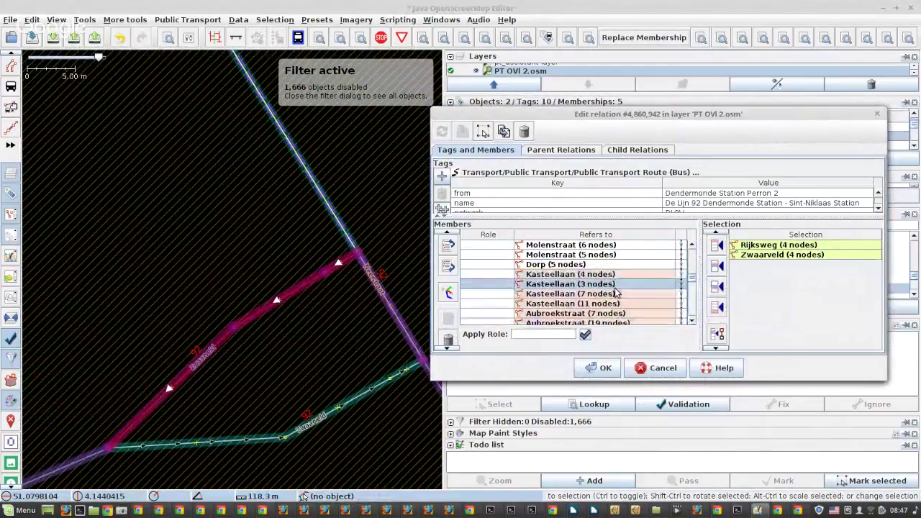
scroll(614, 292, down, 6)
click(568, 256)
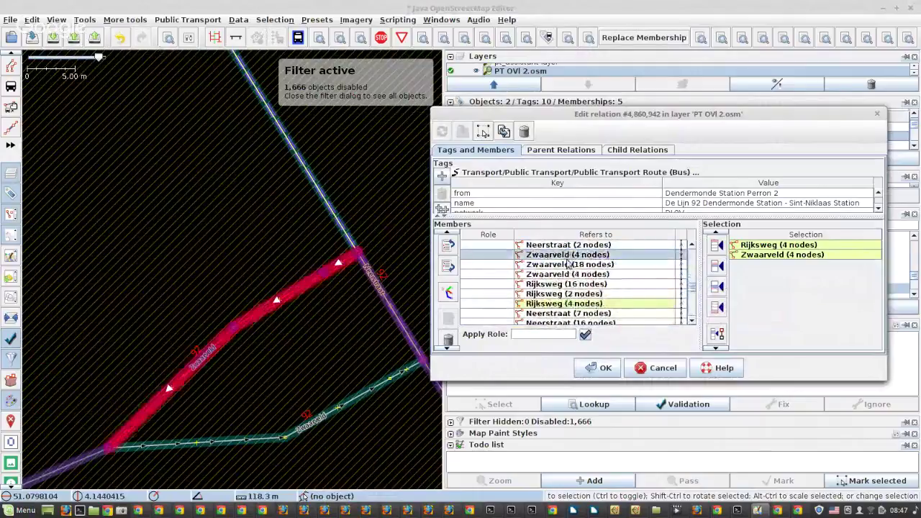
shift+click(564, 304)
click(444, 343)
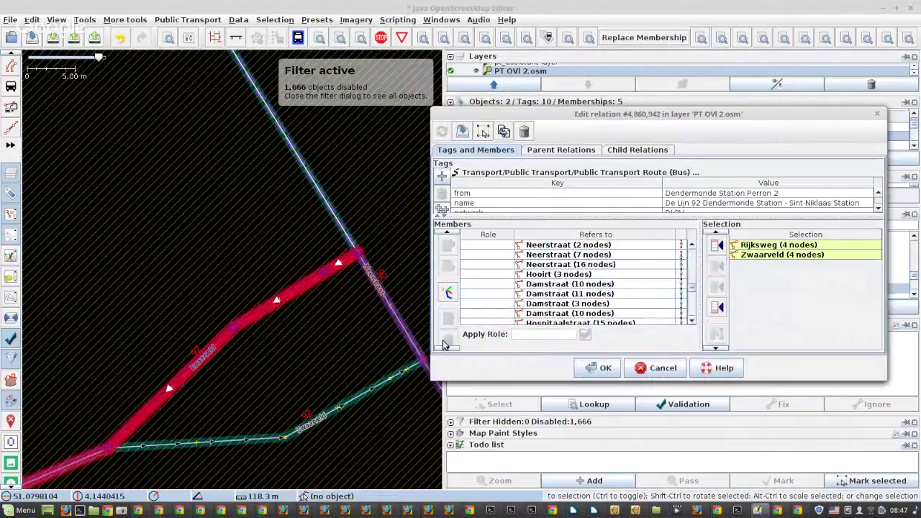
Insert the direct Neerstraat (6 nodes) way between the members Neerstraat (2 nodes) and Neerstraat (7 nodes)
click(346, 235)
scroll(360, 259, down, 8)
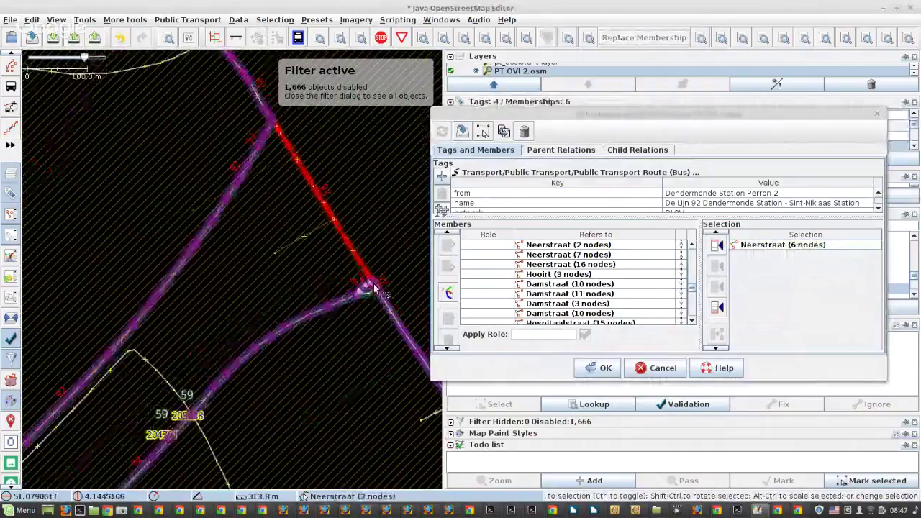
scroll(368, 291, up, 3)
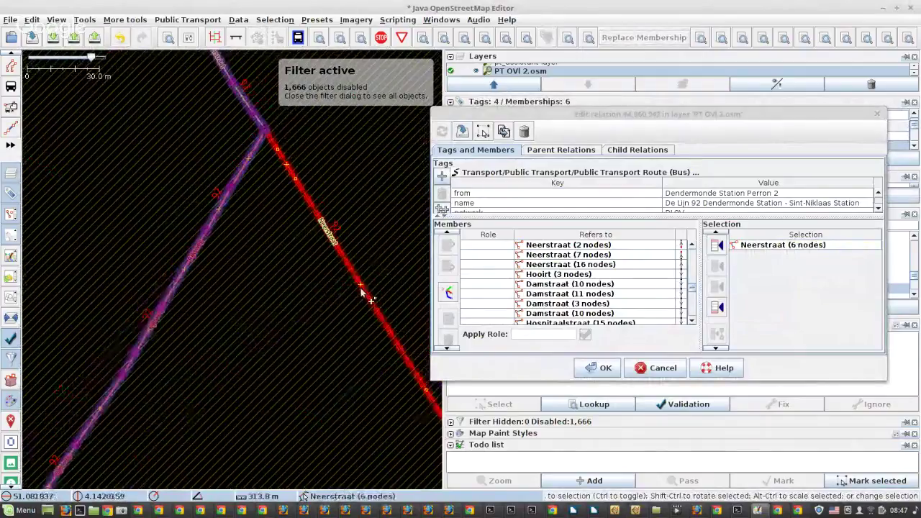
click(315, 333)
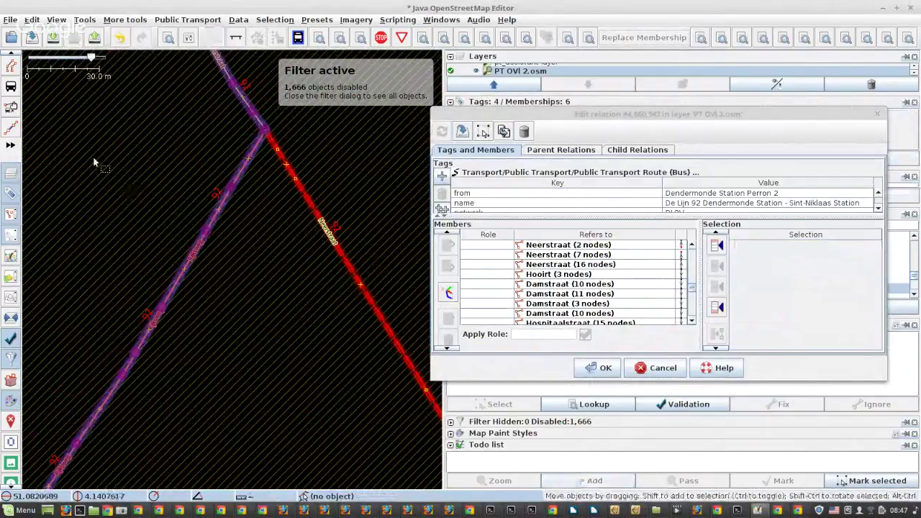
click(11, 108)
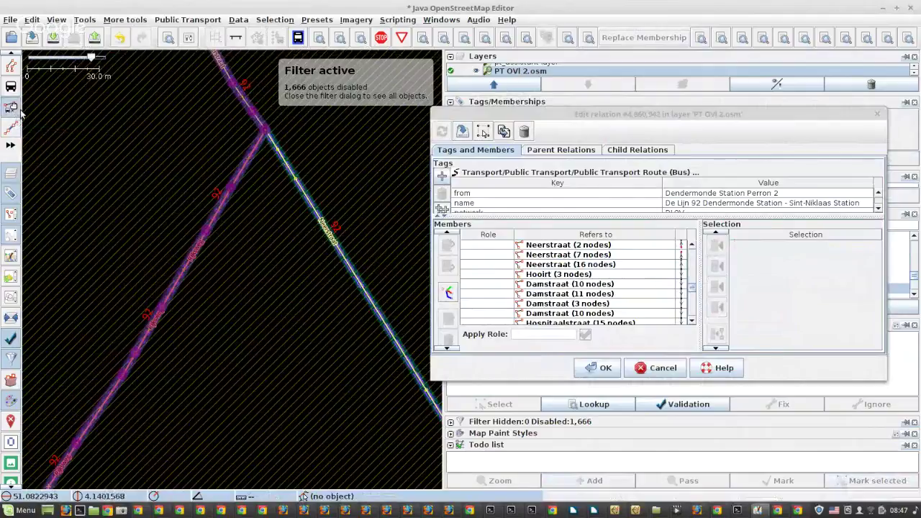
click(349, 265)
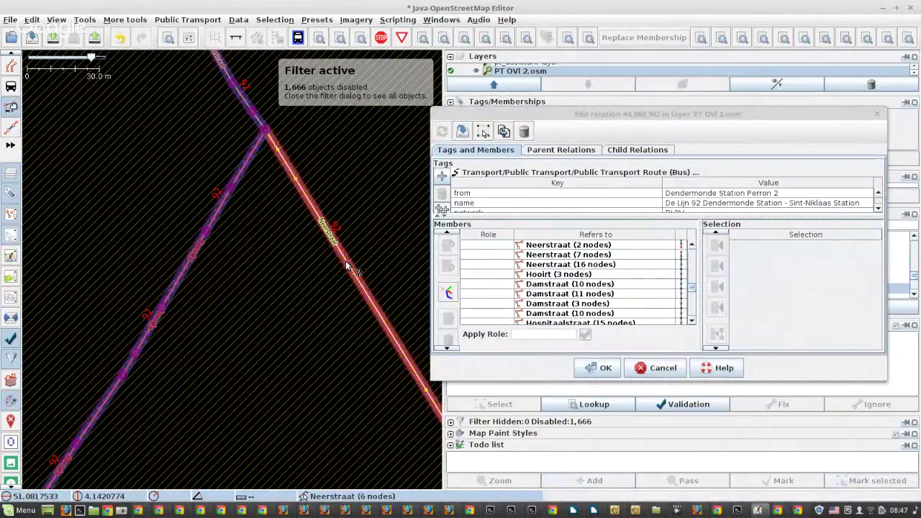
scroll(243, 215, down, 3)
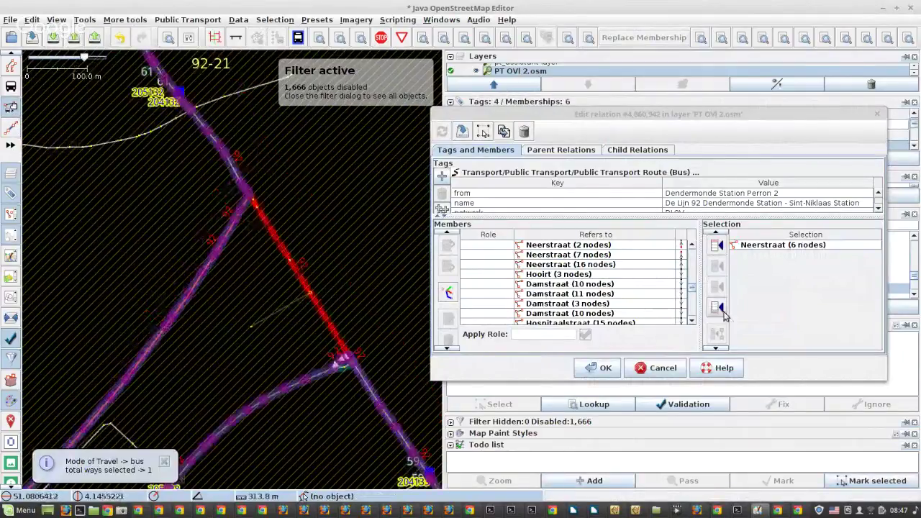
click(669, 255)
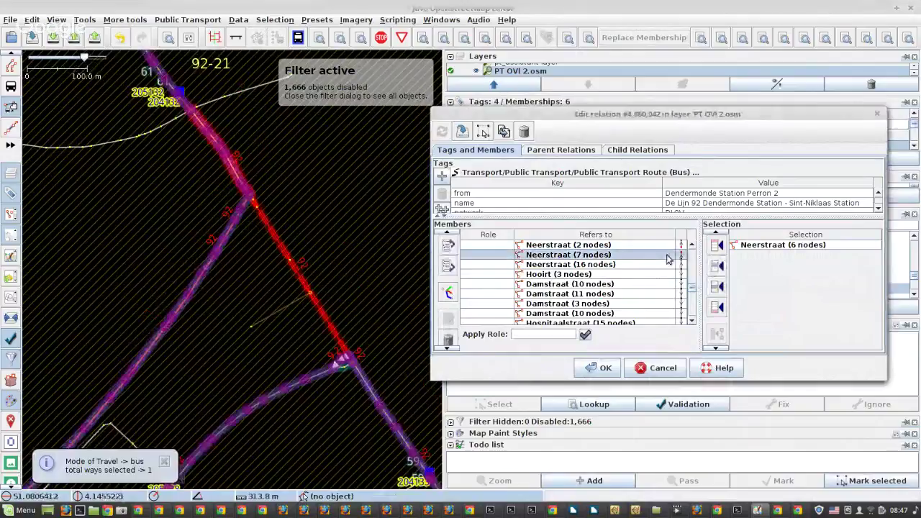
click(717, 266)
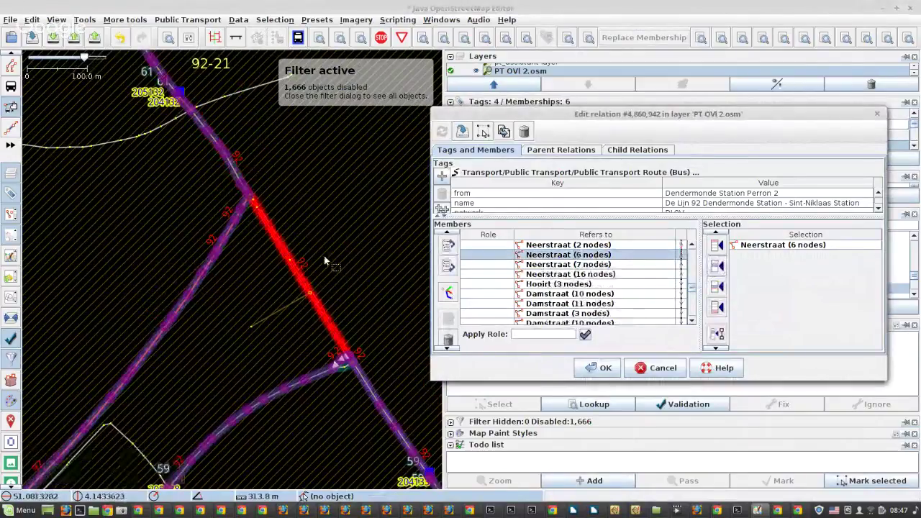
Select the Rijksweg and Zwaarveld (4 nodes) ways of the bypassed loop together and examine it around the Hamme Zwaarveld stops
click(321, 377)
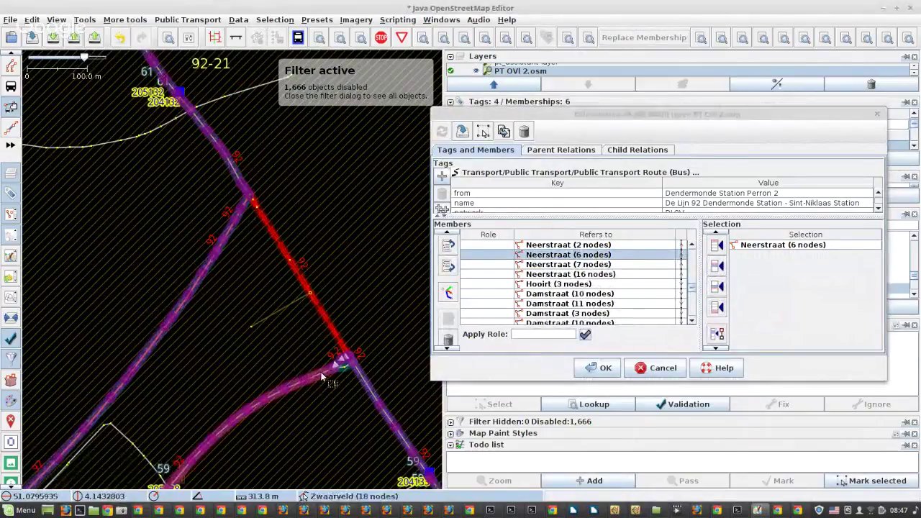
click(200, 290)
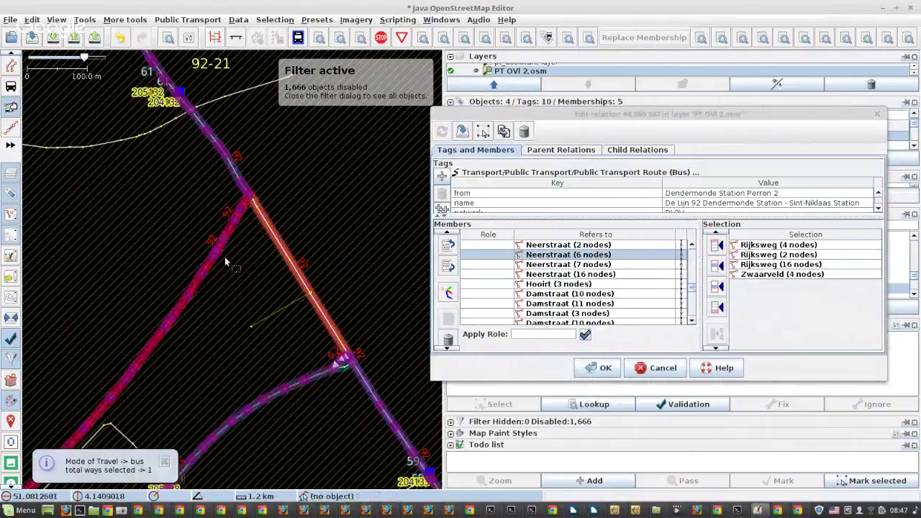
scroll(225, 263, down, 3)
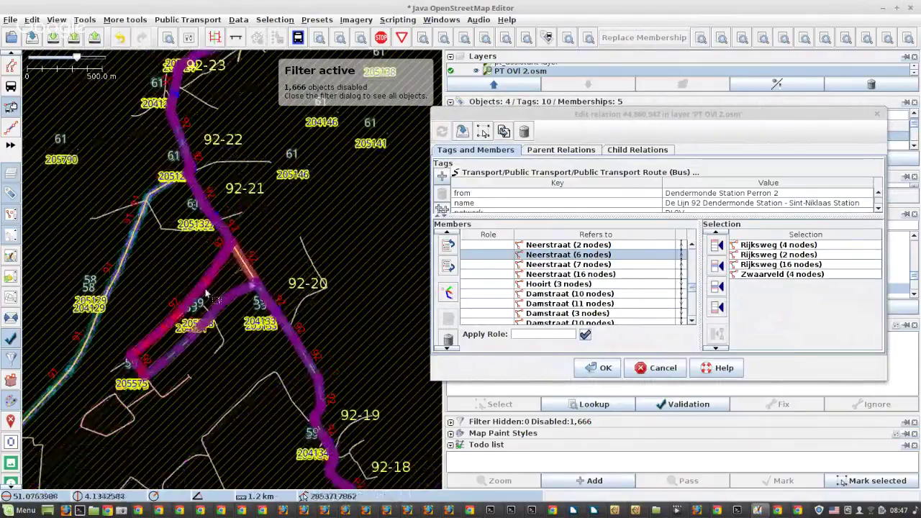
scroll(234, 243, up, 2)
drag(105, 416, 235, 278)
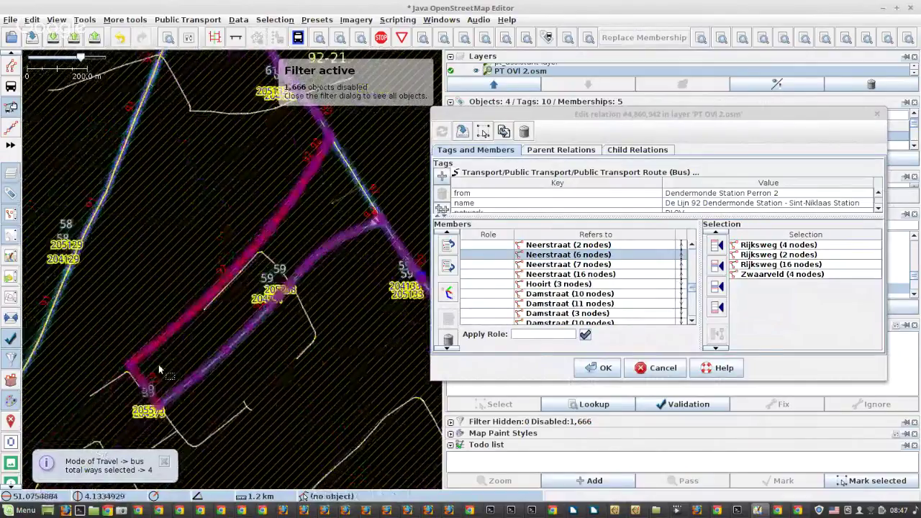
scroll(158, 364, up, 5)
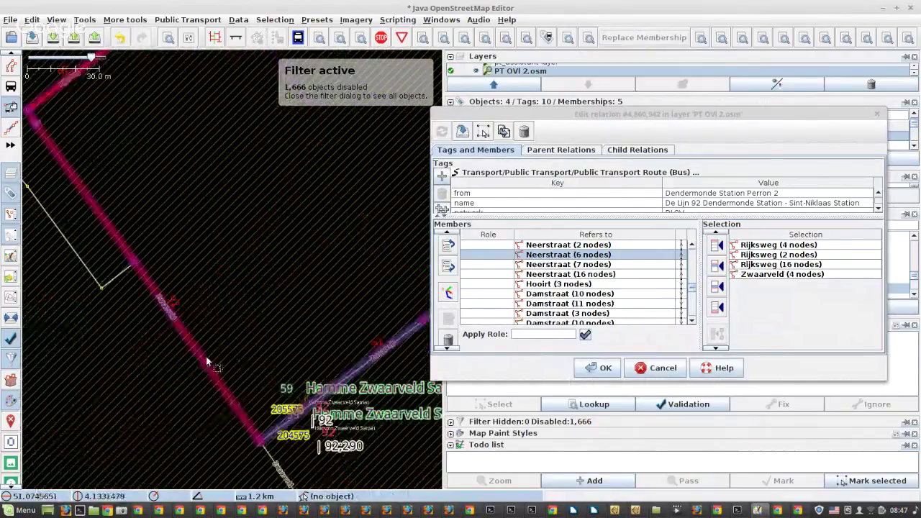
scroll(140, 317, down, 5)
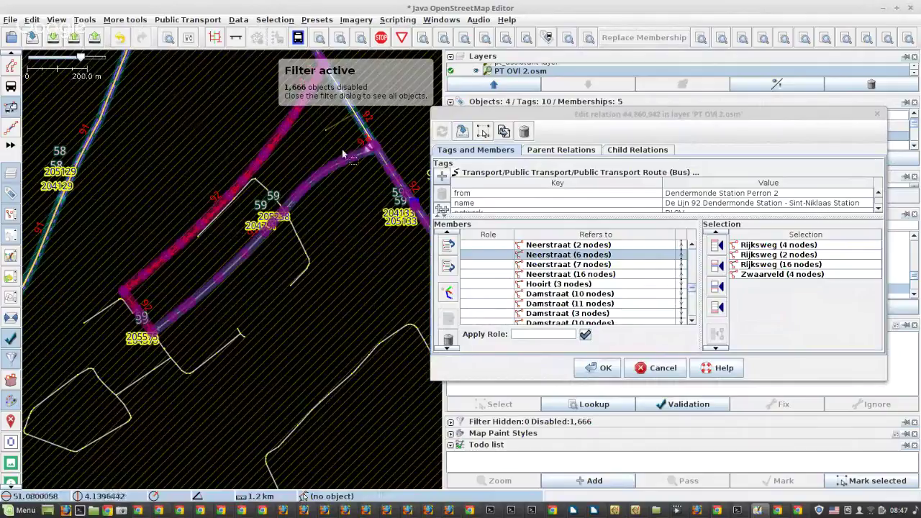
key(s)
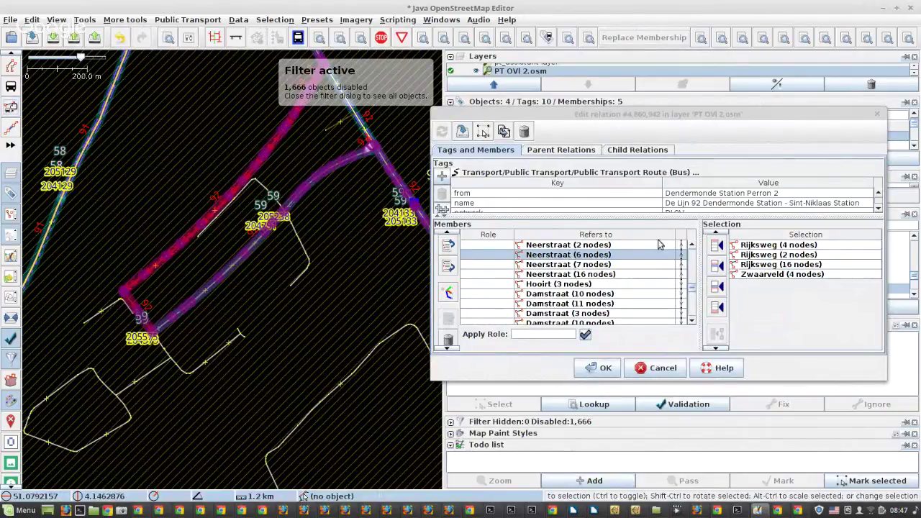
Review the member list, accept the relation edits, and check the corrected route on the map
scroll(660, 280, up, 5)
scroll(665, 288, up, 10)
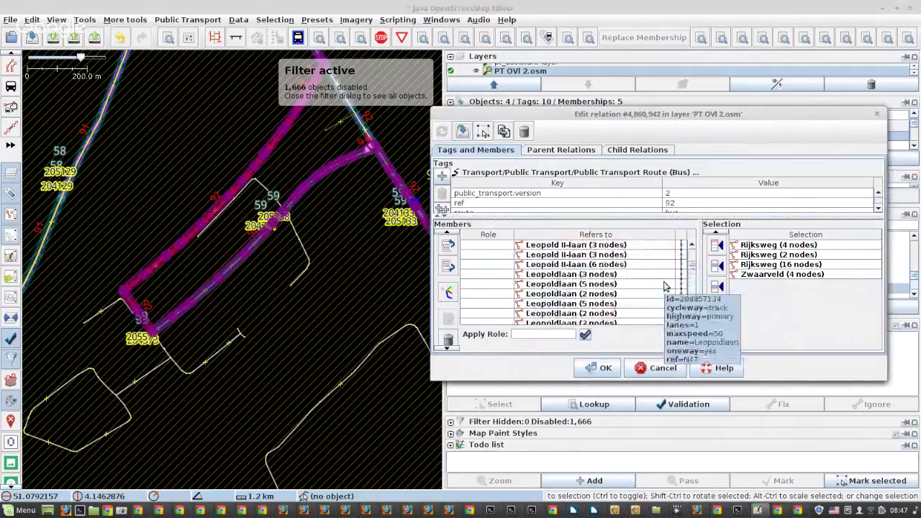
click(593, 367)
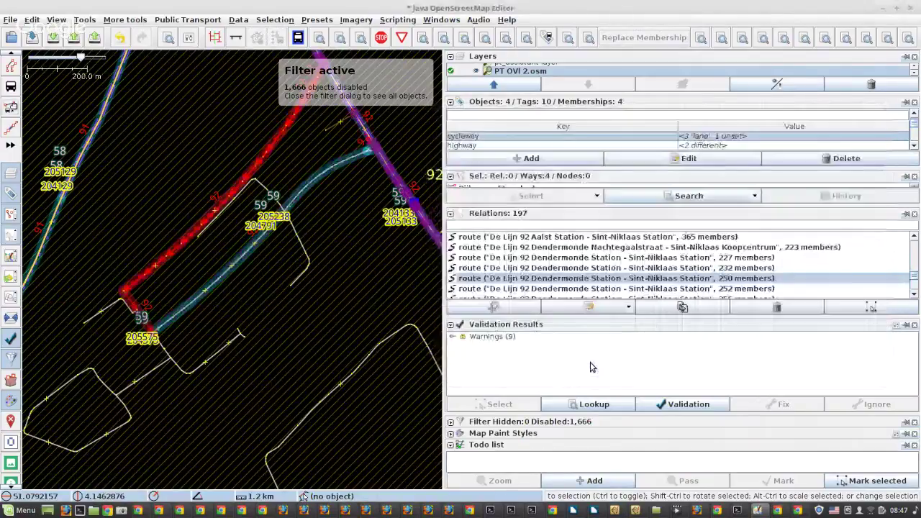
scroll(204, 288, down, 4)
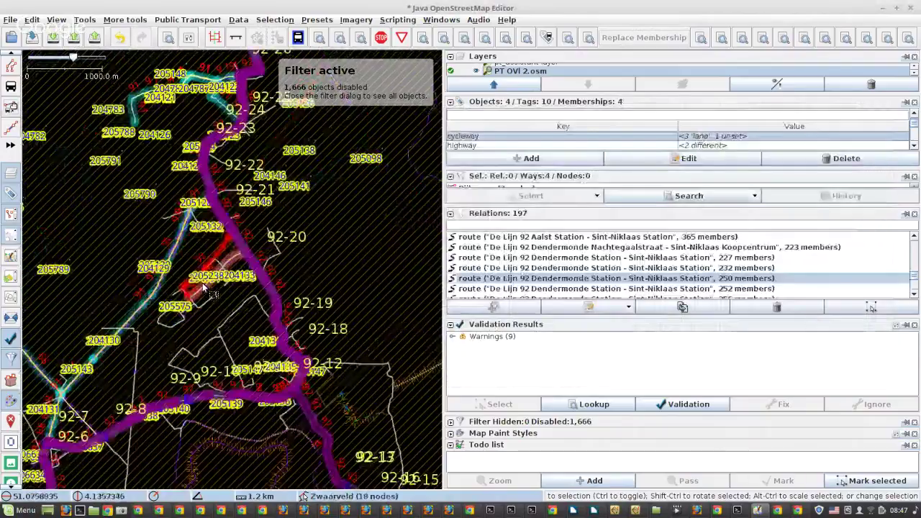
scroll(204, 288, down, 2)
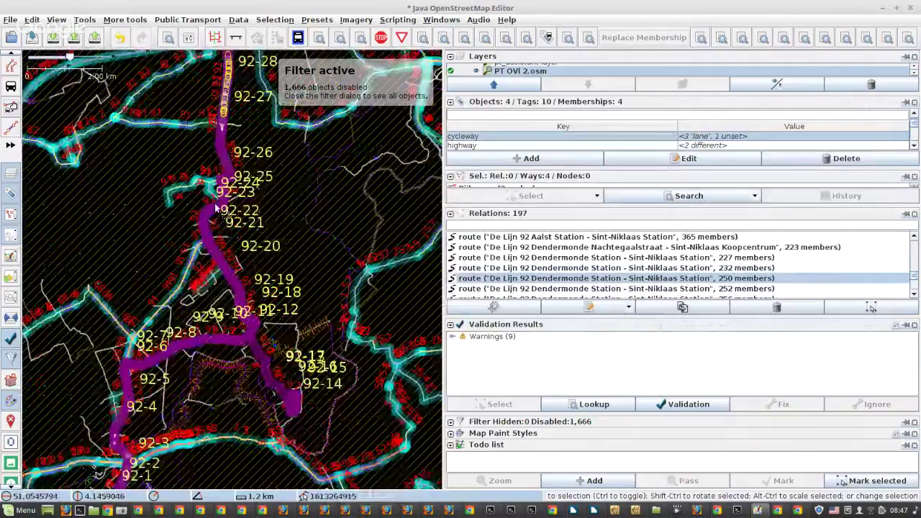
Open the De Lijn 92 Hamme Tweebruggenplein - Dendermonde Station route relation for editing
scroll(218, 173, up, 3)
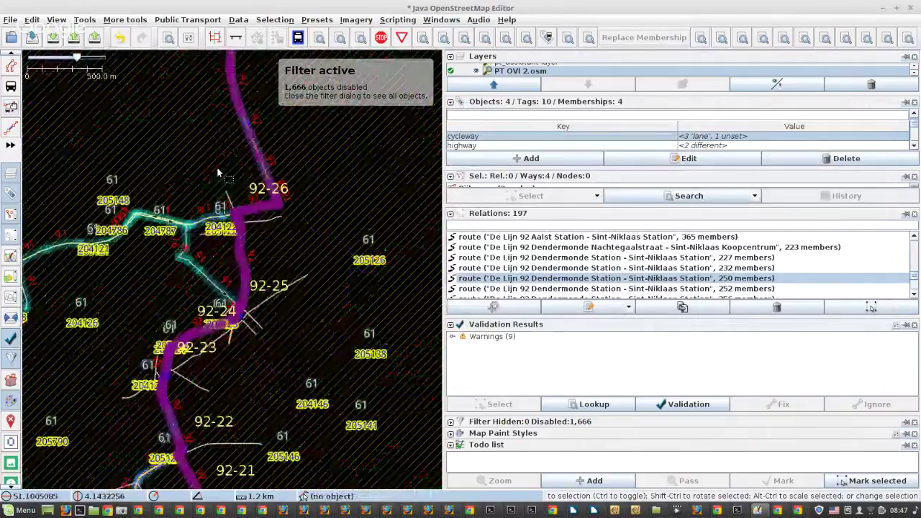
scroll(318, 220, down, 2)
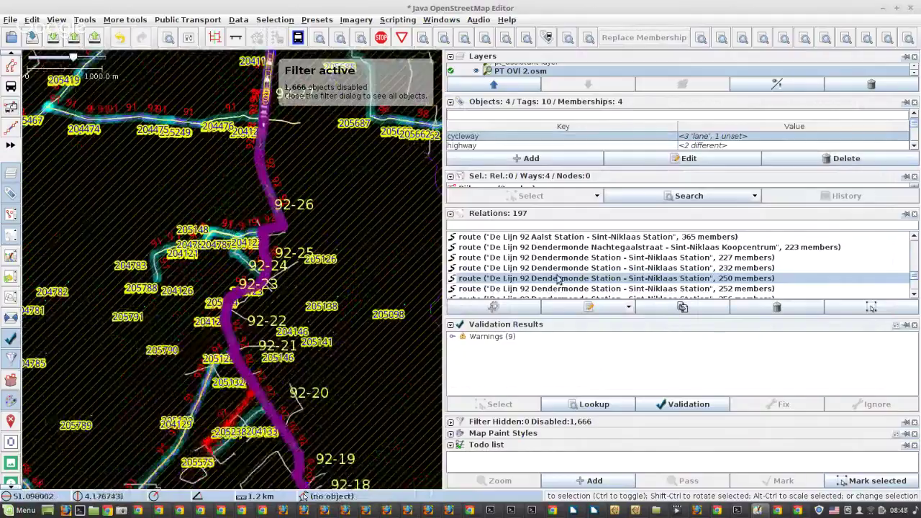
scroll(558, 280, down, 1)
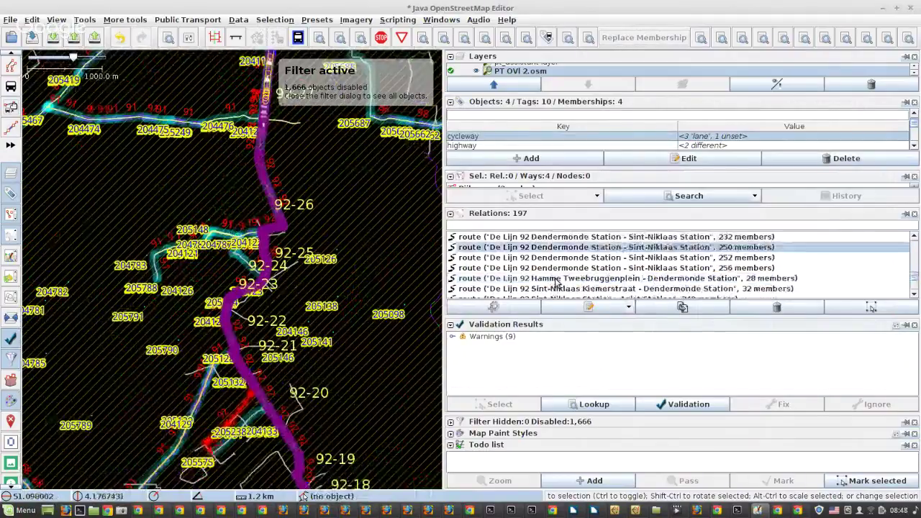
click(556, 279)
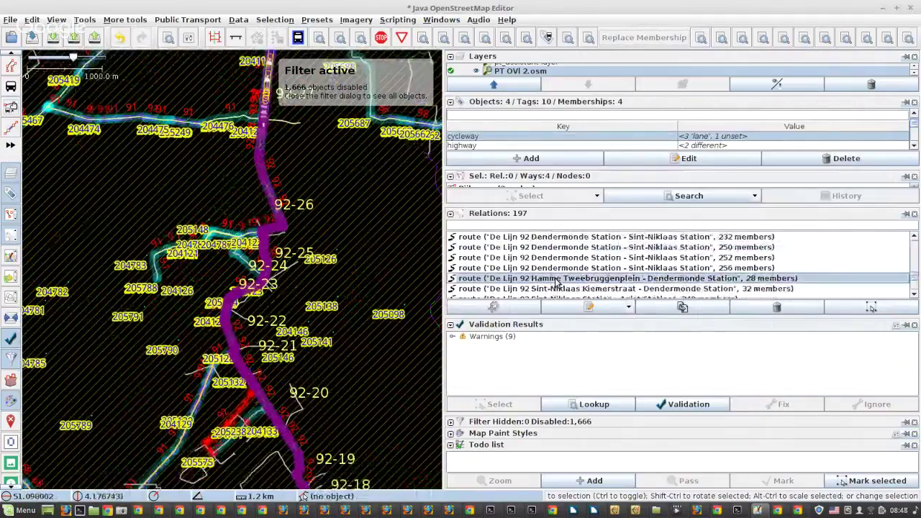
click(586, 308)
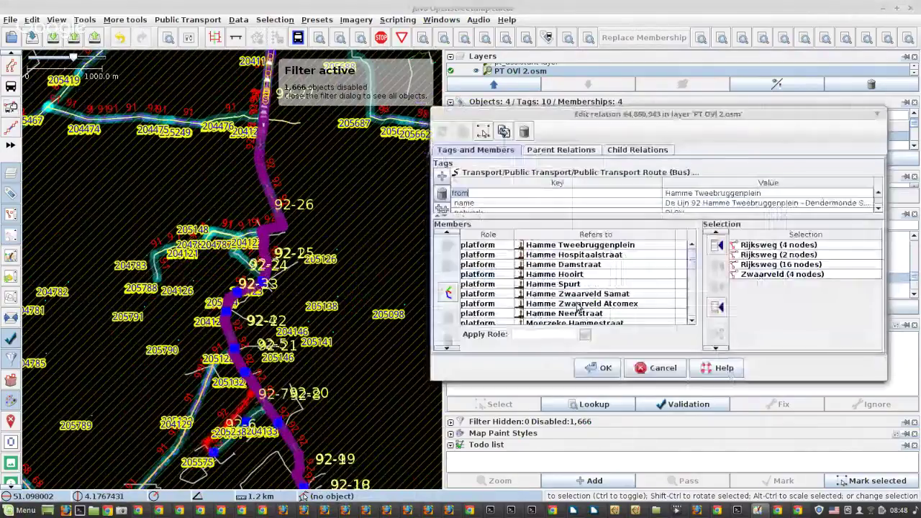
Locate the Hamme Tweebruggenplein stop and append the adjacent Tweebruggenplein (4 nodes) way after the relation's last member
click(558, 246)
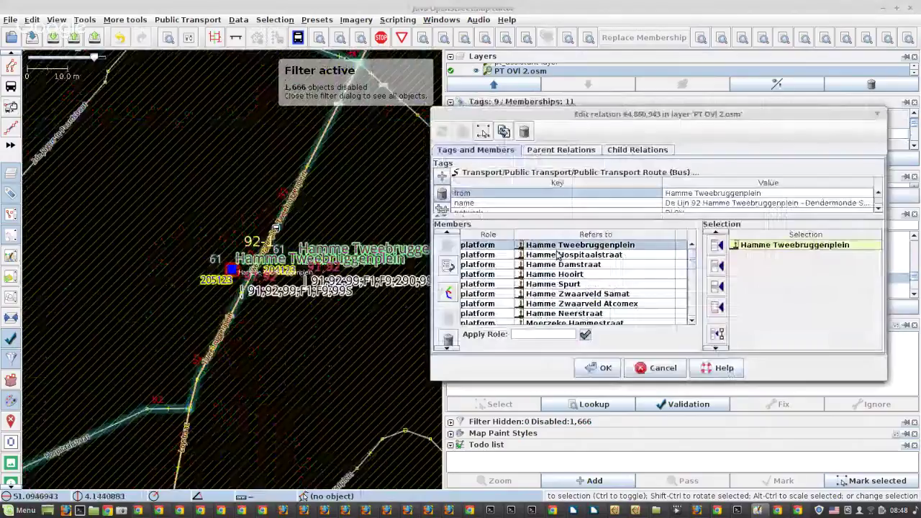
scroll(214, 272, up, 3)
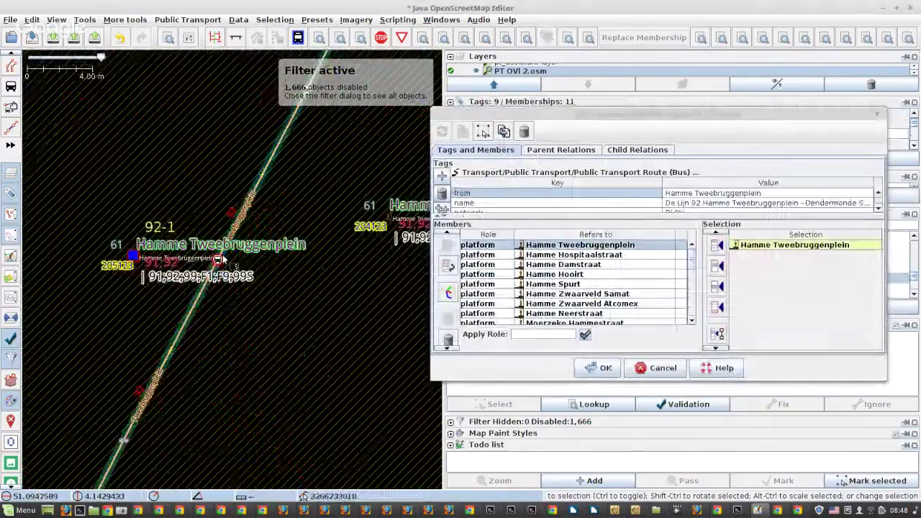
scroll(223, 259, down, 4)
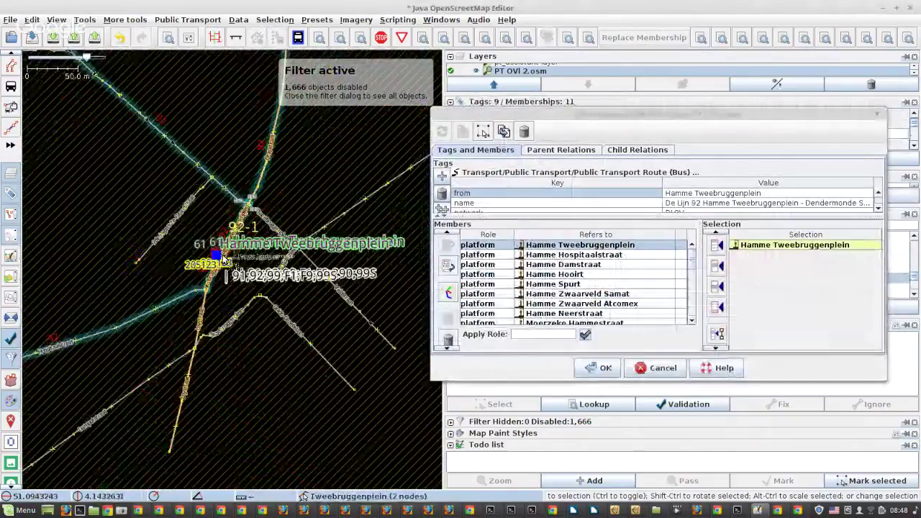
scroll(223, 260, down, 3)
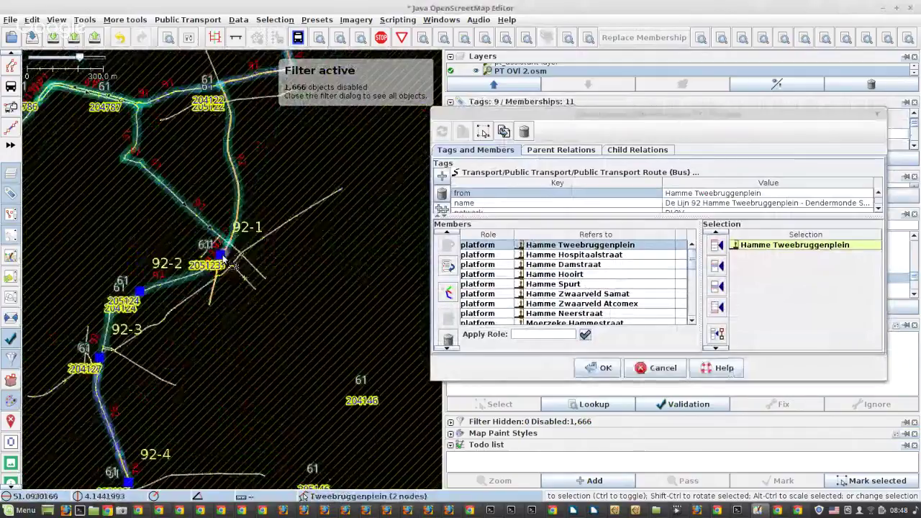
scroll(223, 261, up, 7)
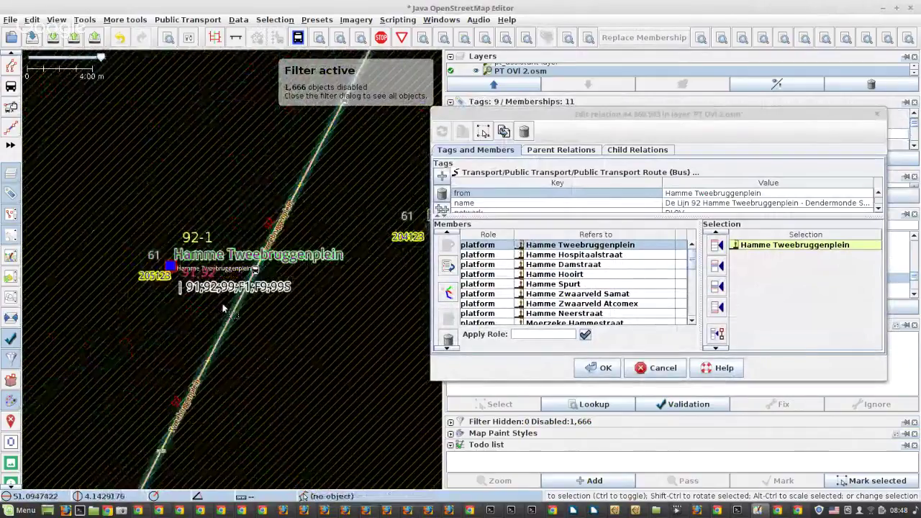
click(224, 310)
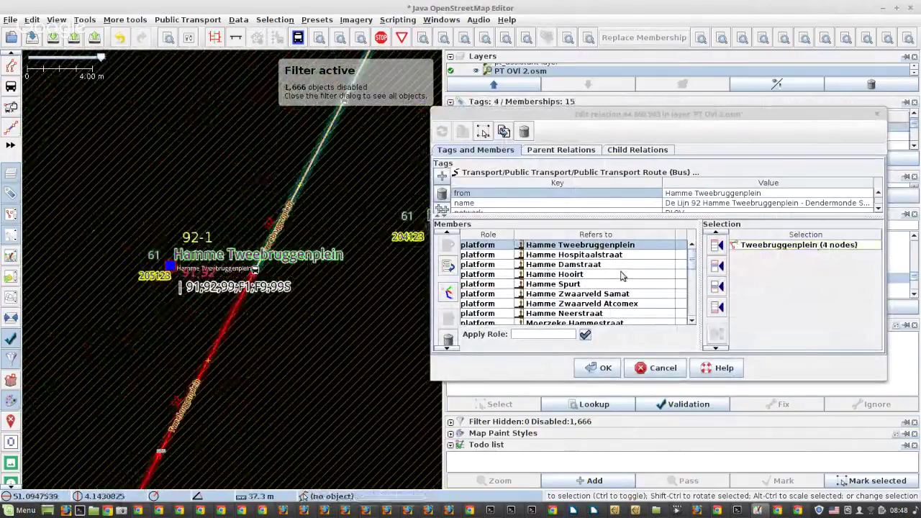
click(716, 306)
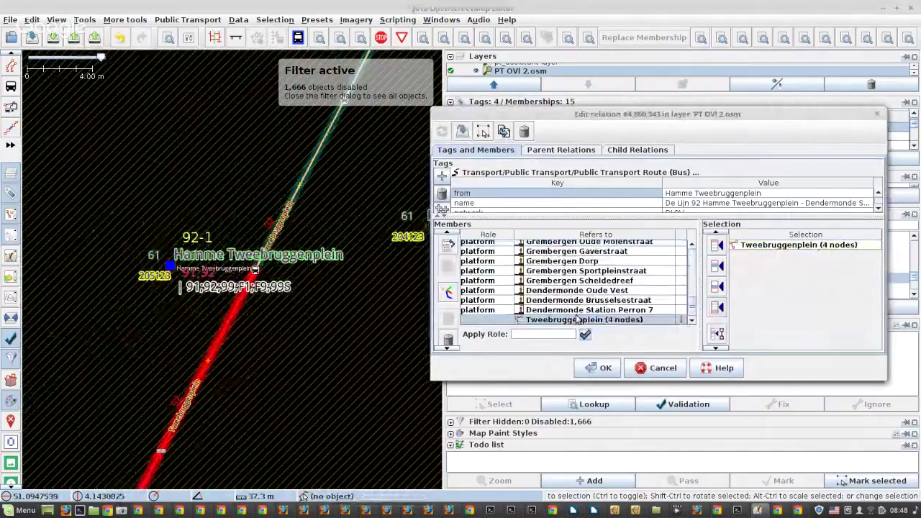
Append the Perron 7 (3 nodes) way at the Dendermonde Station Perron 7 stop and start the routing helper on the gap
right_click(552, 317)
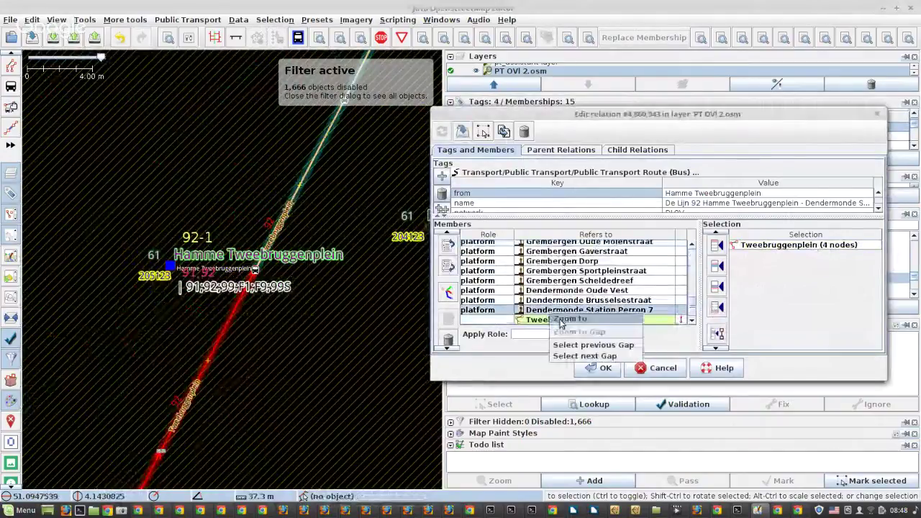
click(568, 319)
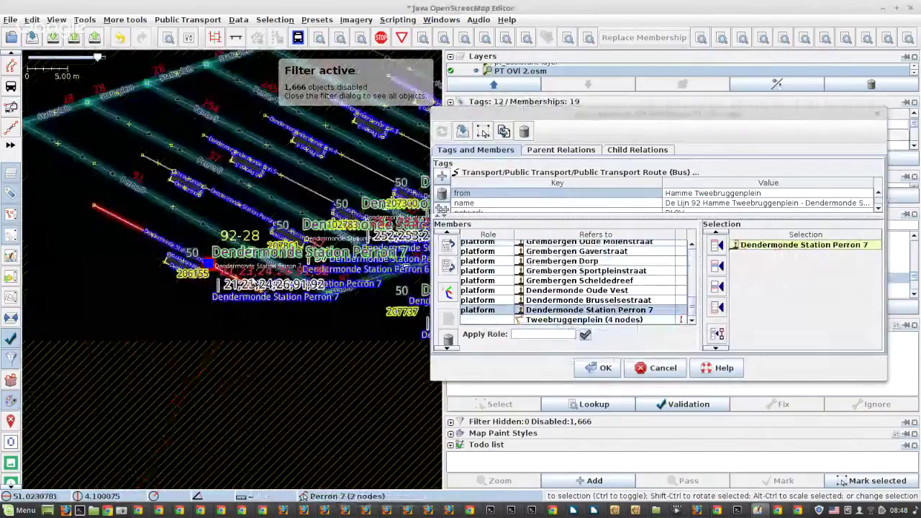
scroll(217, 206, up, 1)
click(217, 205)
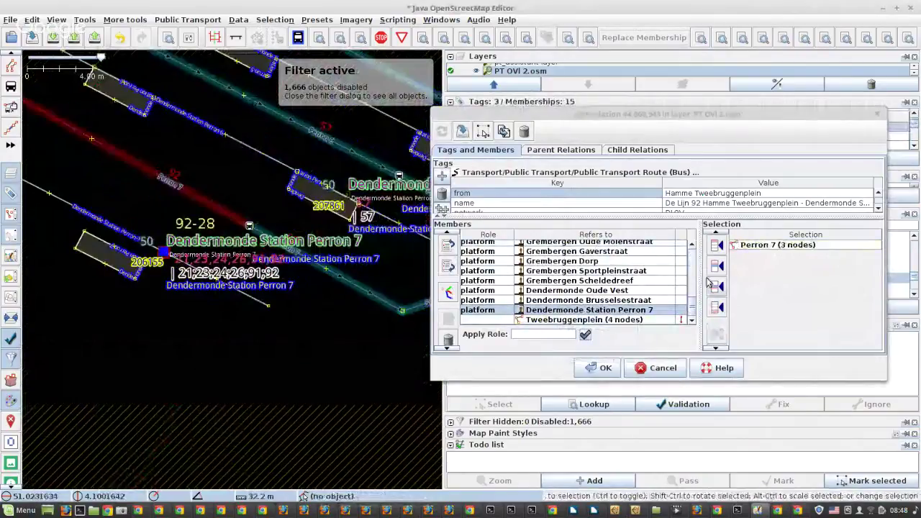
click(716, 307)
click(448, 294)
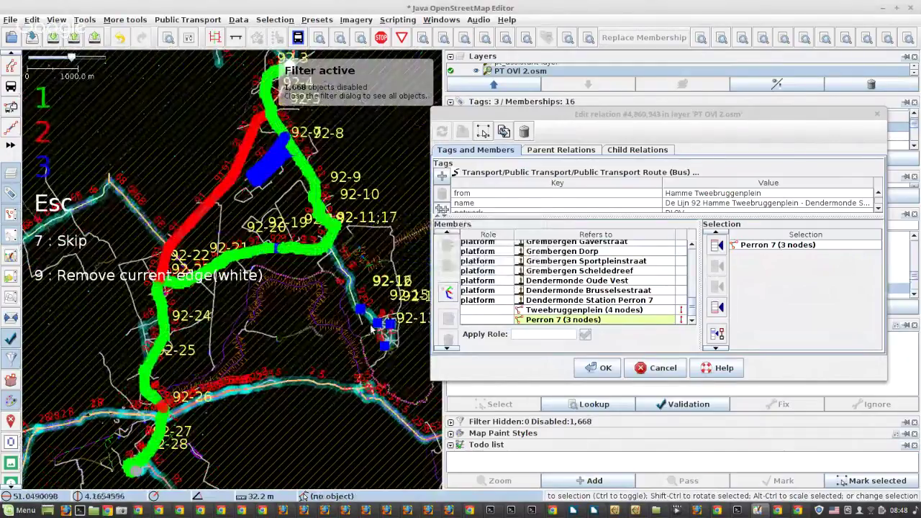
Compare the three suggested route variants around Hamme Zwaarveld and Moerzeke, and fill the gap with the ways via Moerzeke Dorp
scroll(274, 248, up, 5)
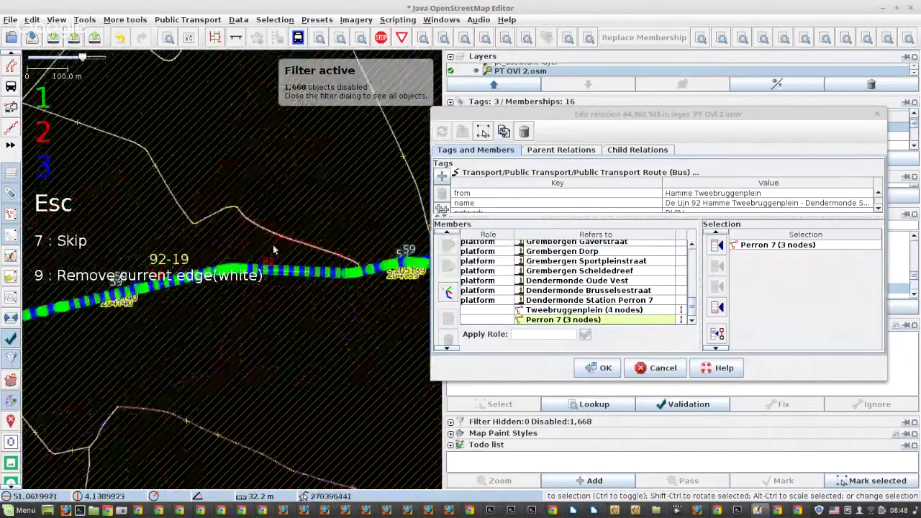
scroll(274, 249, down, 2)
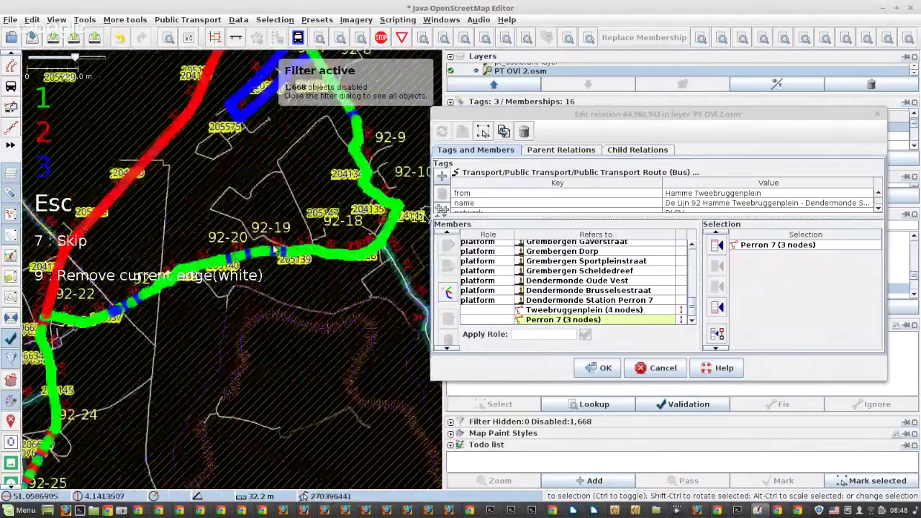
key(3)
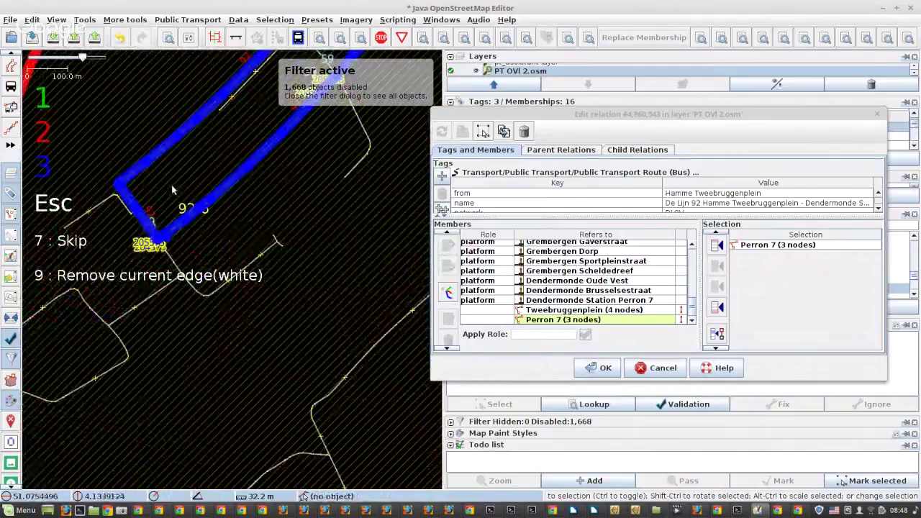
scroll(174, 216, down, 2)
scroll(174, 224, up, 3)
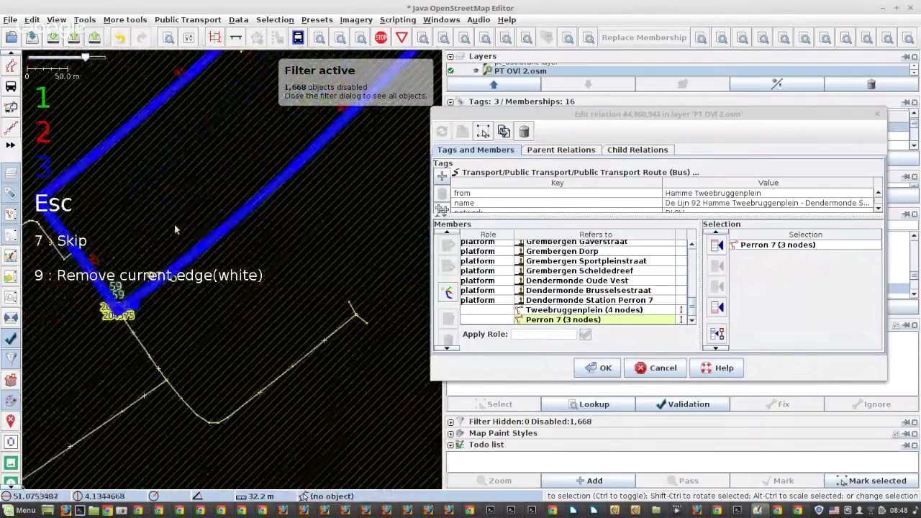
scroll(165, 252, up, 1)
scroll(153, 281, down, 1)
scroll(173, 310, up, 2)
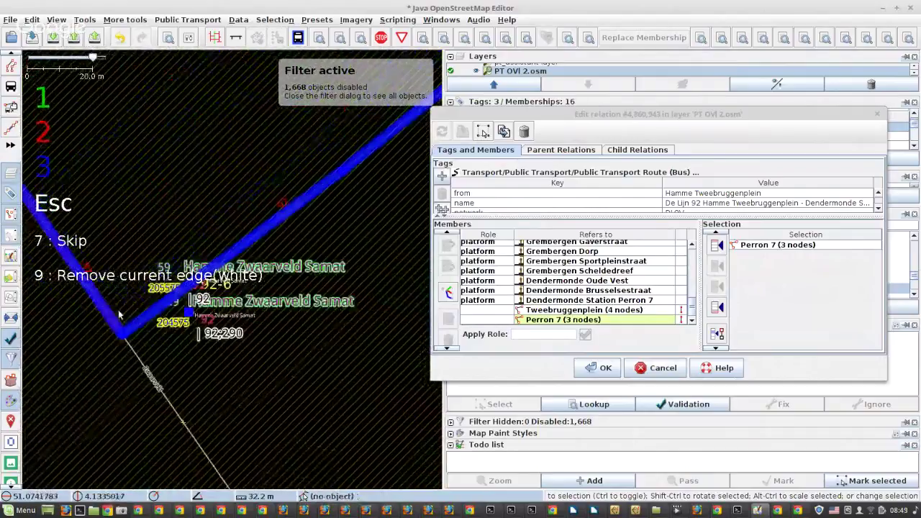
scroll(205, 305, up, 1)
scroll(208, 303, down, 1)
scroll(210, 306, down, 2)
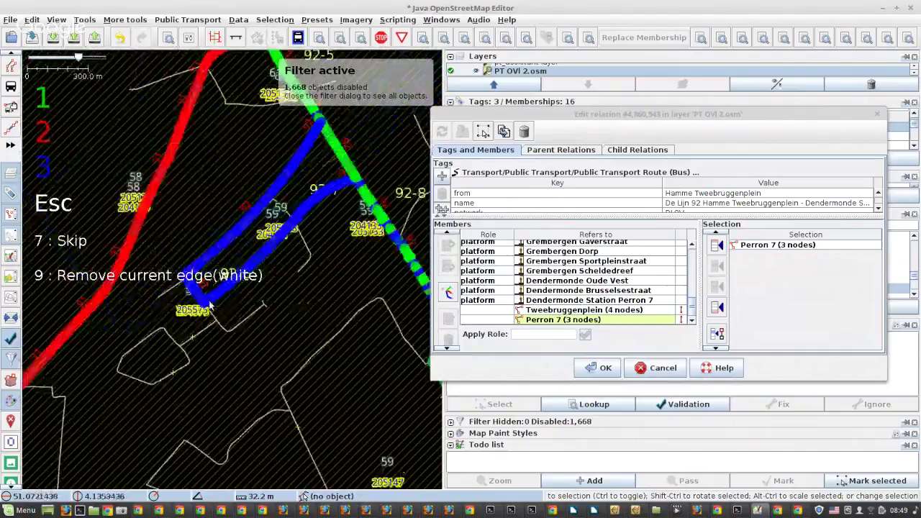
scroll(210, 305, down, 1)
scroll(210, 305, down, 1)
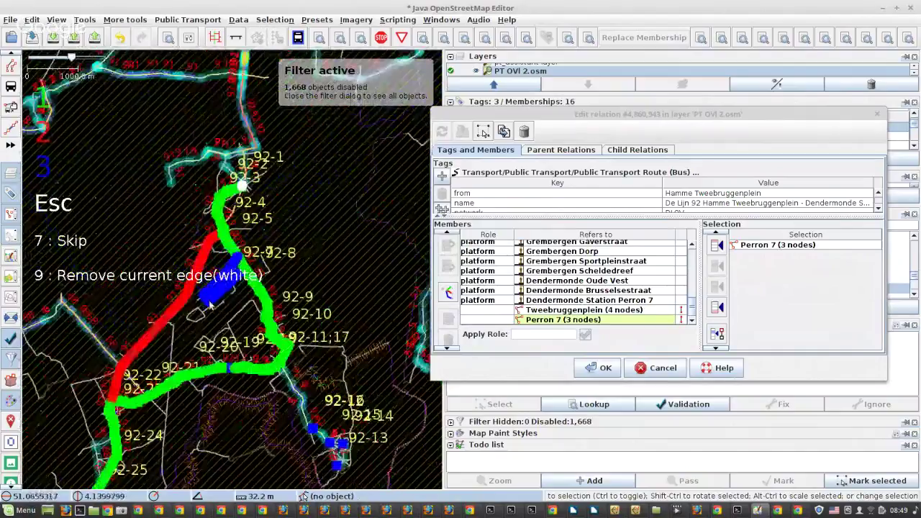
scroll(197, 291, up, 3)
scroll(196, 288, down, 2)
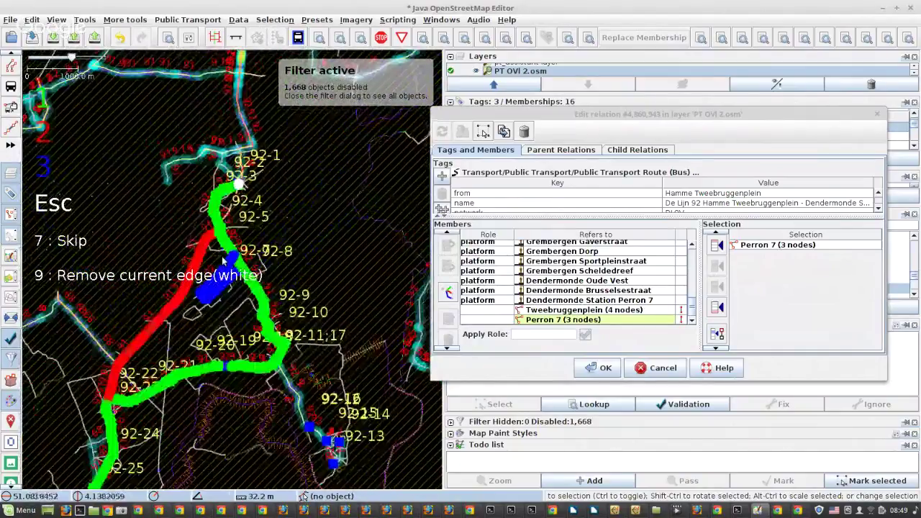
scroll(245, 276, up, 4)
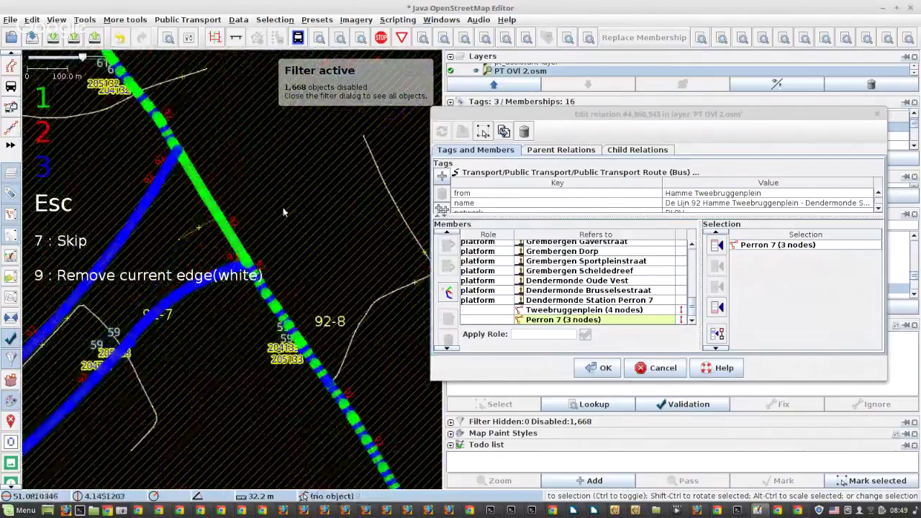
scroll(283, 207, down, 2)
scroll(301, 220, down, 5)
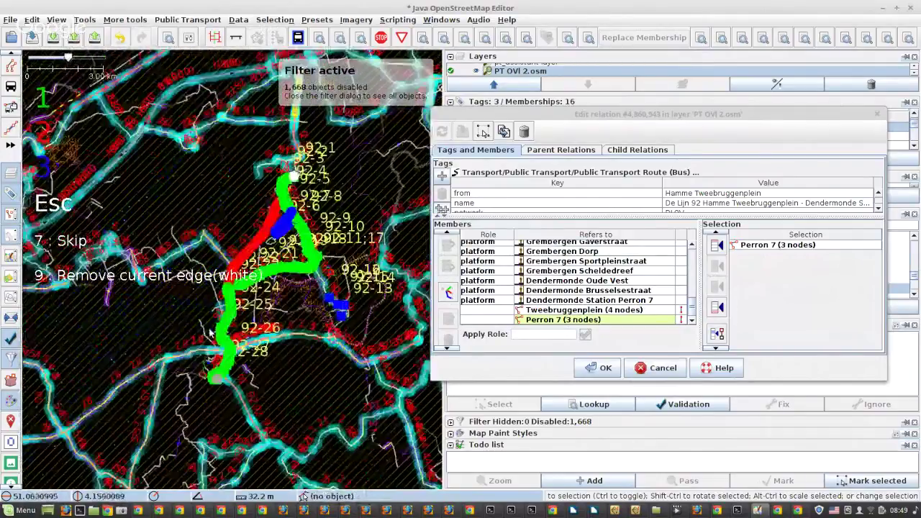
scroll(225, 367, up, 2)
scroll(224, 367, down, 2)
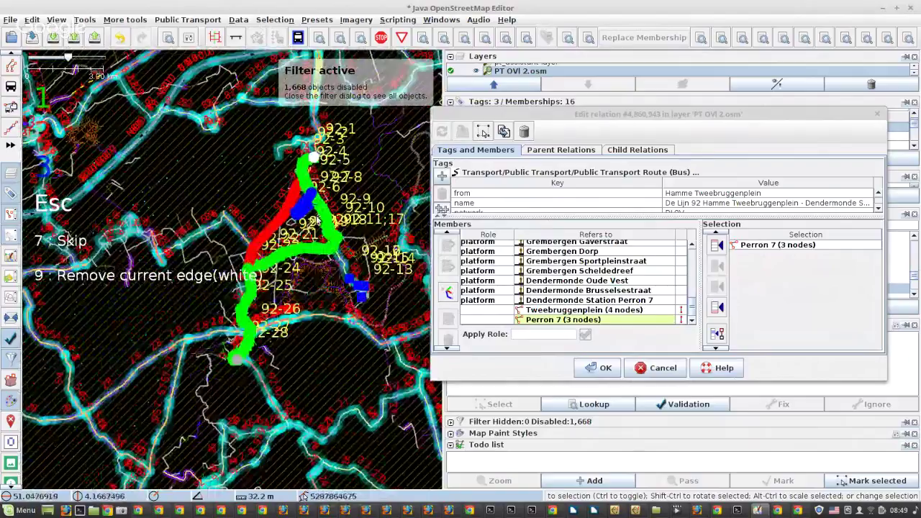
scroll(314, 219, up, 2)
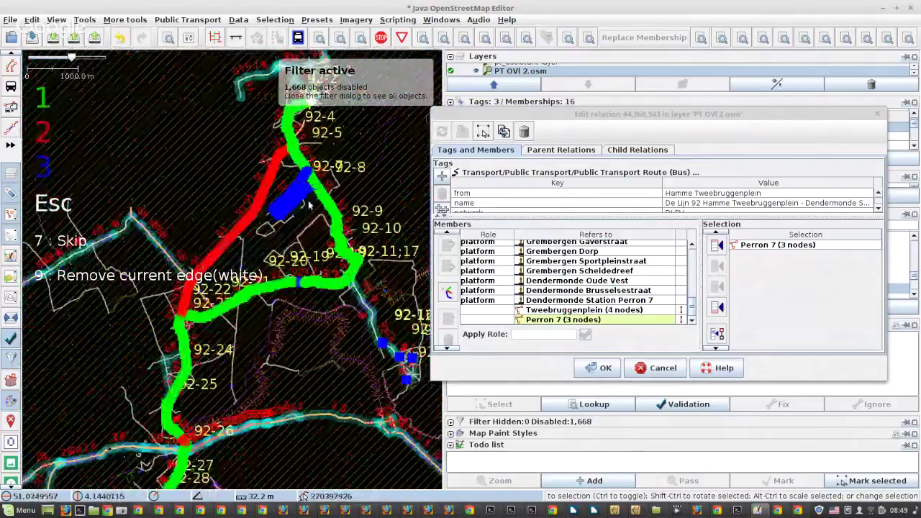
scroll(309, 207, up, 1)
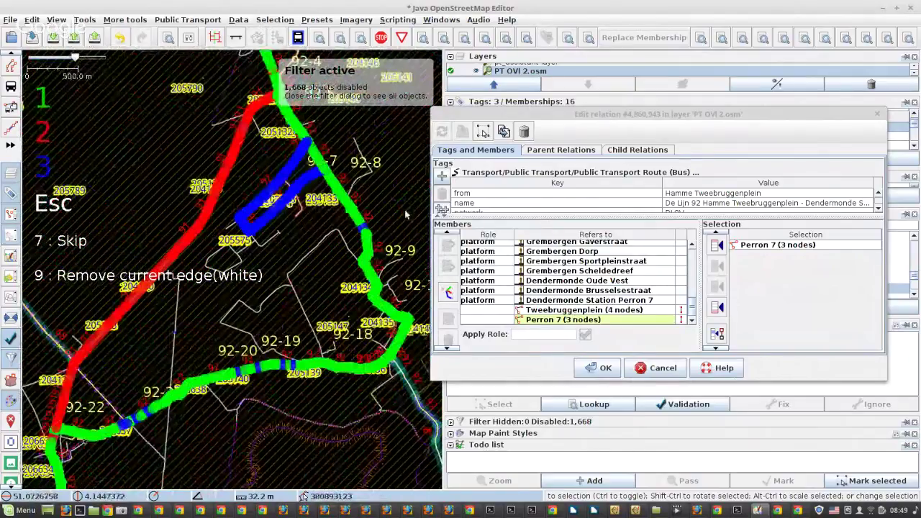
key(Escape)
Find the Burgemeester Lemmensstraat way at Moerzeke Dorp in the member list and select the Dorp (5 nodes) member following it
scroll(390, 363, up, 2)
scroll(389, 363, up, 2)
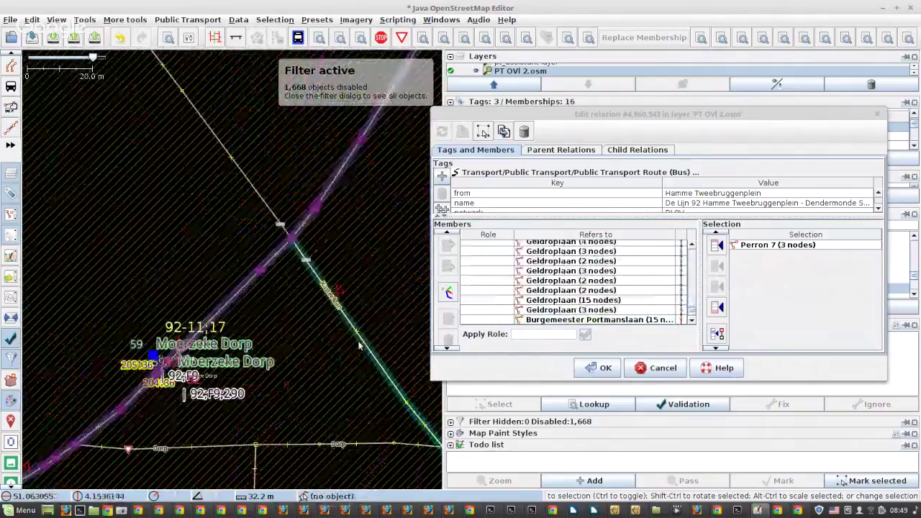
click(310, 223)
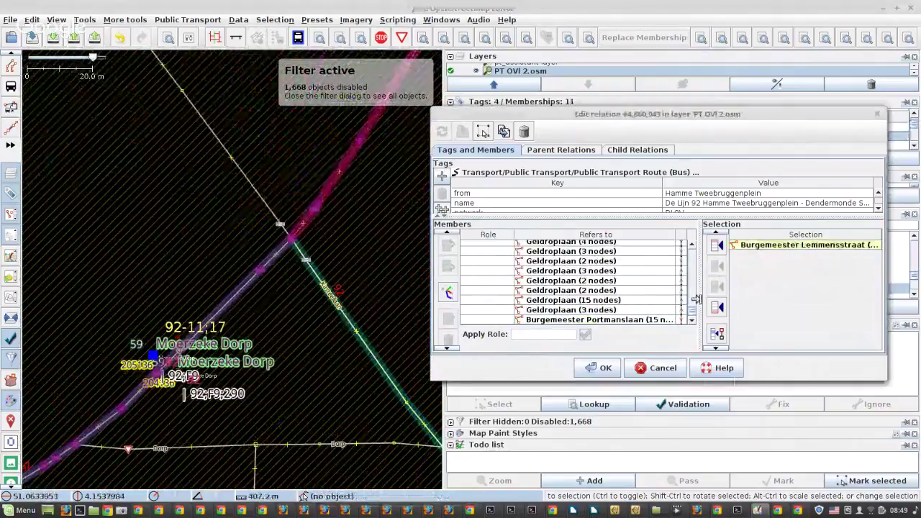
scroll(653, 307, up, 1)
scroll(651, 305, up, 5)
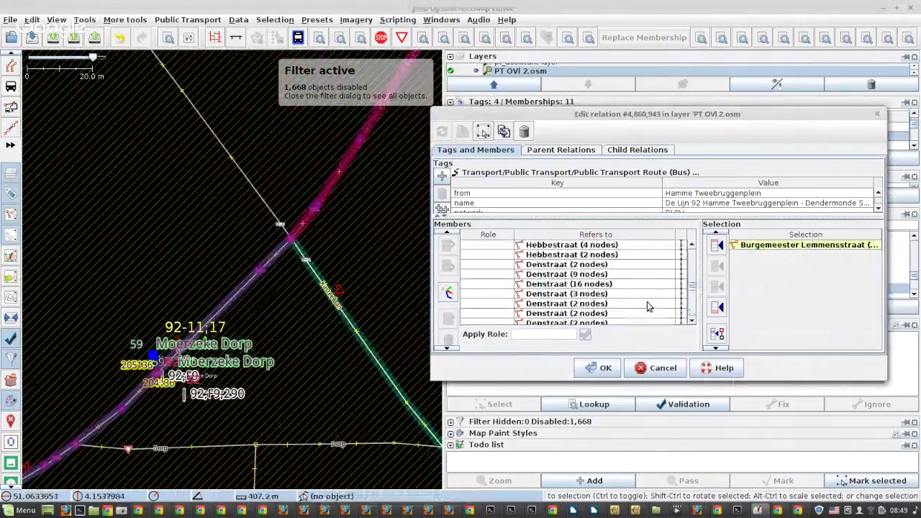
click(610, 295)
Locate the Baasrodeveerstraat (18 nodes) way in the loop southeast of Moerzeke Dorp and insert it before the Dorp (5 nodes) member
scroll(291, 237, down, 5)
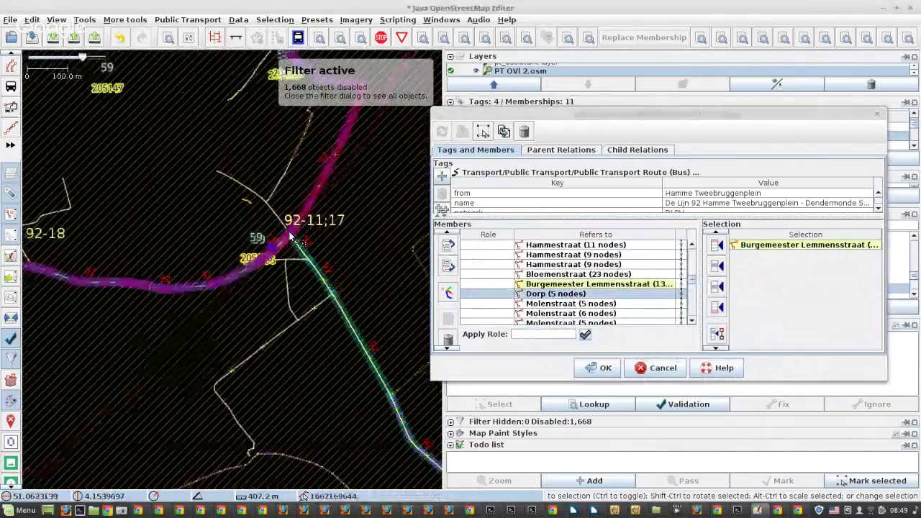
scroll(309, 273, down, 4)
scroll(336, 312, up, 1)
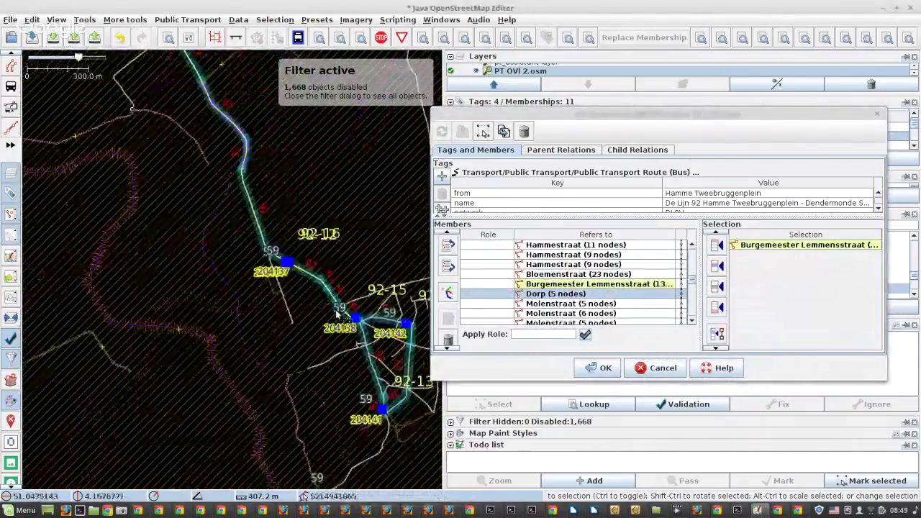
scroll(335, 312, up, 5)
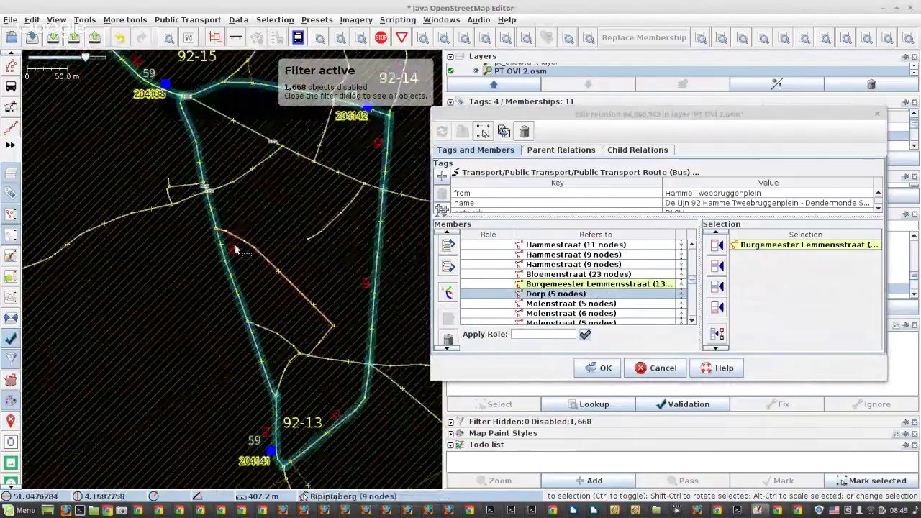
scroll(234, 247, up, 2)
click(222, 284)
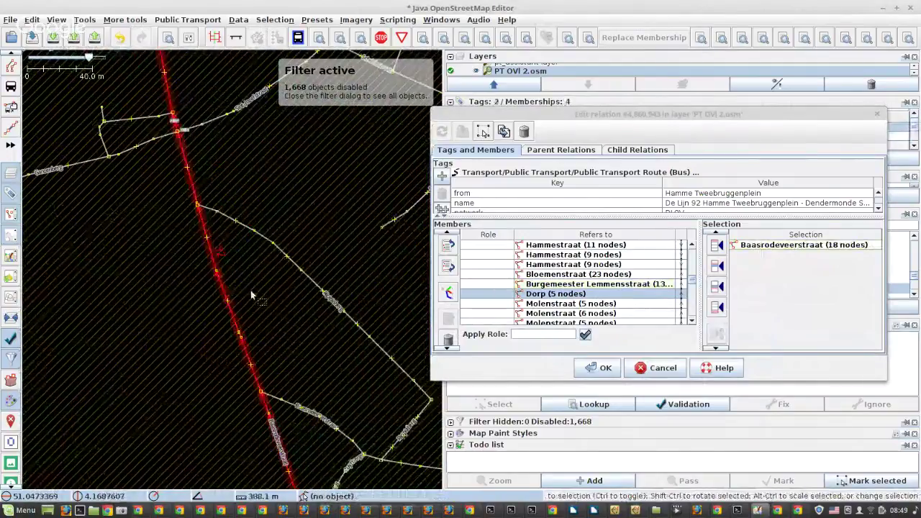
click(717, 266)
Zoom to the gap after the Burgemeester Lemmensstraat member, check the Dorp way at the junction, and start the routing helper on the gap
right_click(586, 285)
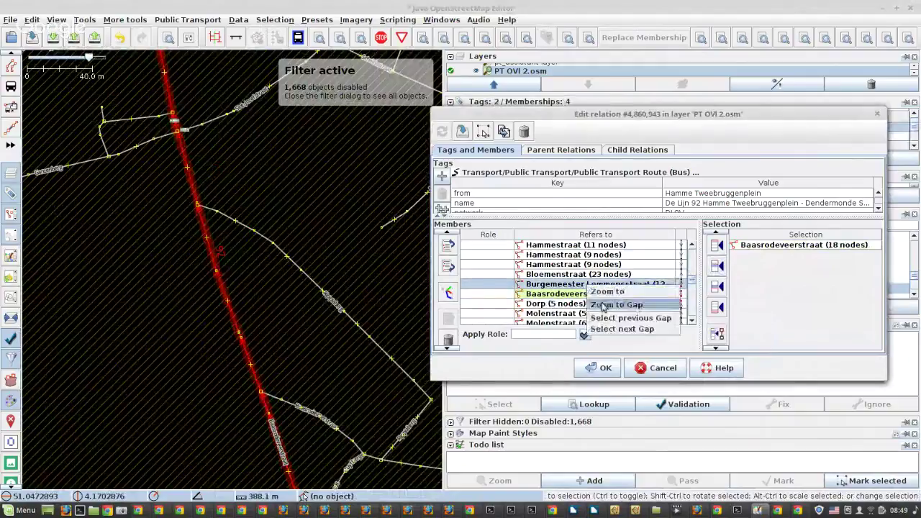
click(616, 304)
scroll(264, 265, down, 5)
scroll(265, 264, up, 5)
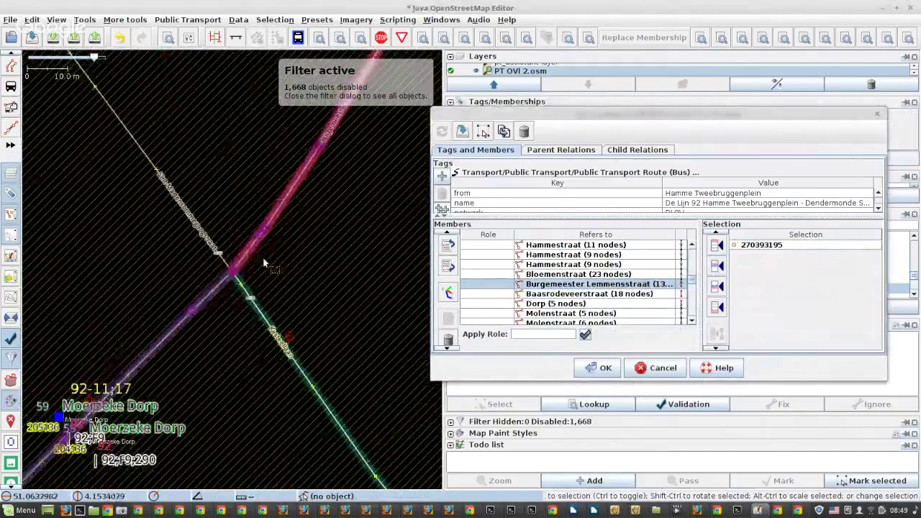
click(223, 283)
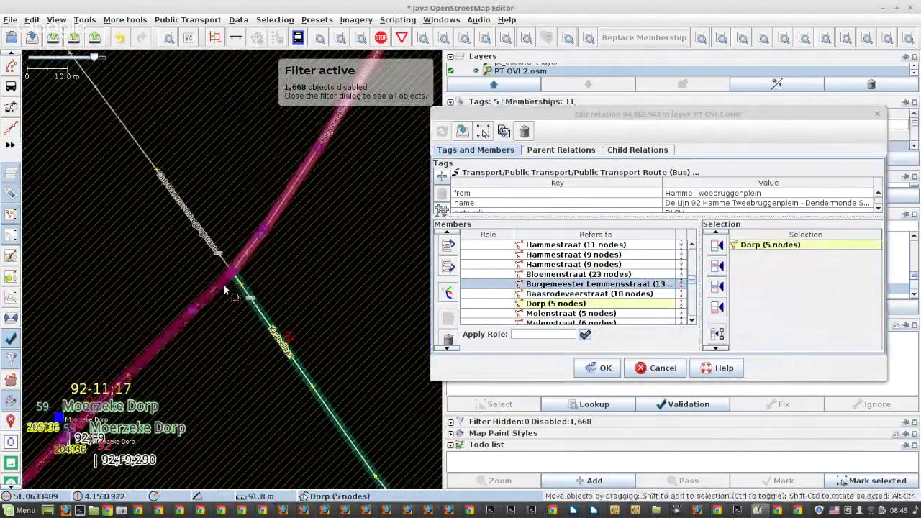
click(448, 293)
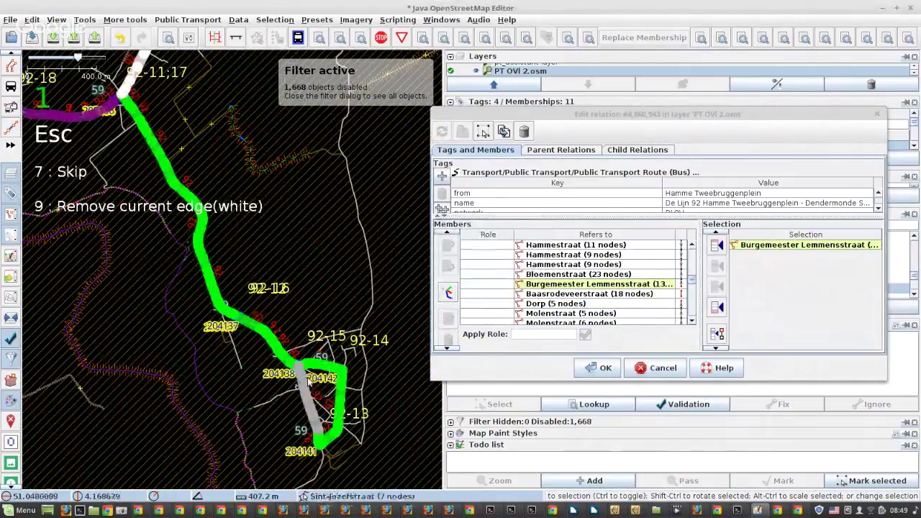
Inspect the suggested route from Moerzeke Dorp to the southeastern loop and fill the gap up to Baasrodeveerstraat with variant 1
scroll(234, 322, up, 5)
scroll(234, 324, down, 5)
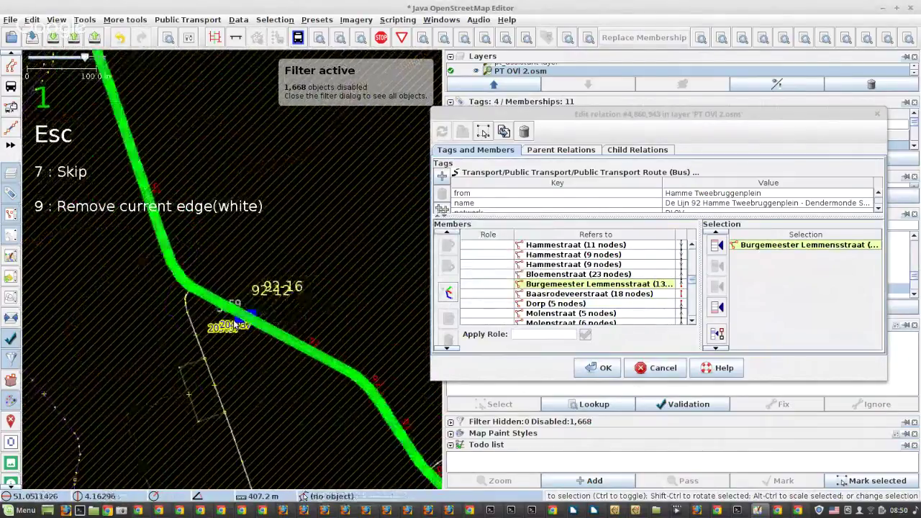
scroll(235, 322, down, 2)
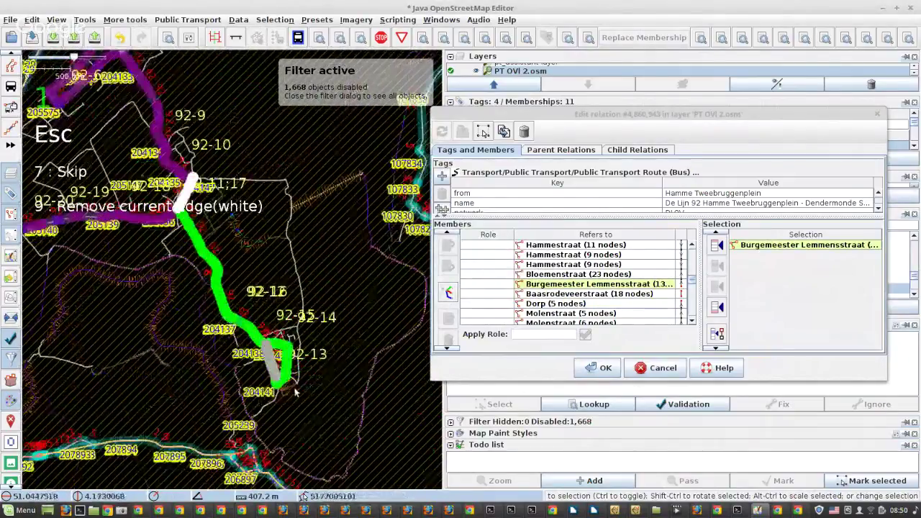
scroll(295, 392, up, 3)
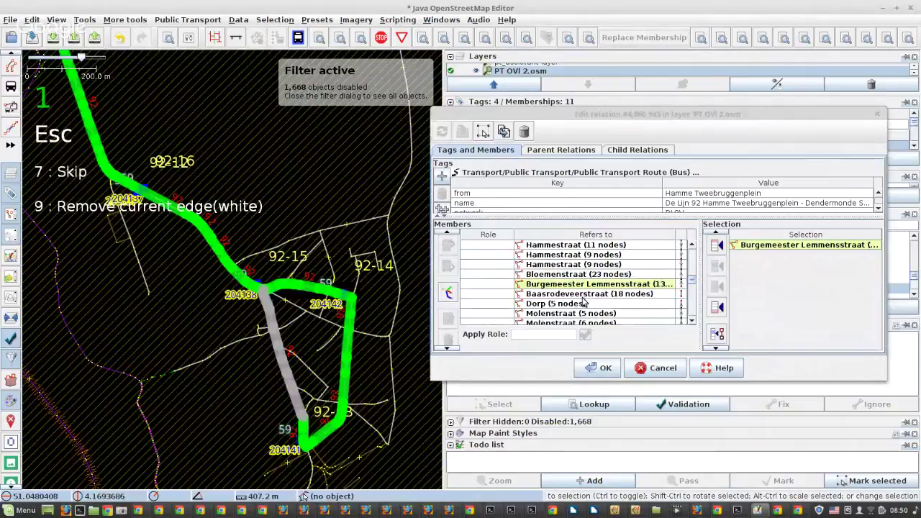
key(1)
Check the added members around Baasrodeveerstraat and fill the return gap to Dorp (5 nodes) with the ways via Aubroekstraat and Kasteellaan
scroll(602, 288, down, 3)
scroll(606, 289, up, 1)
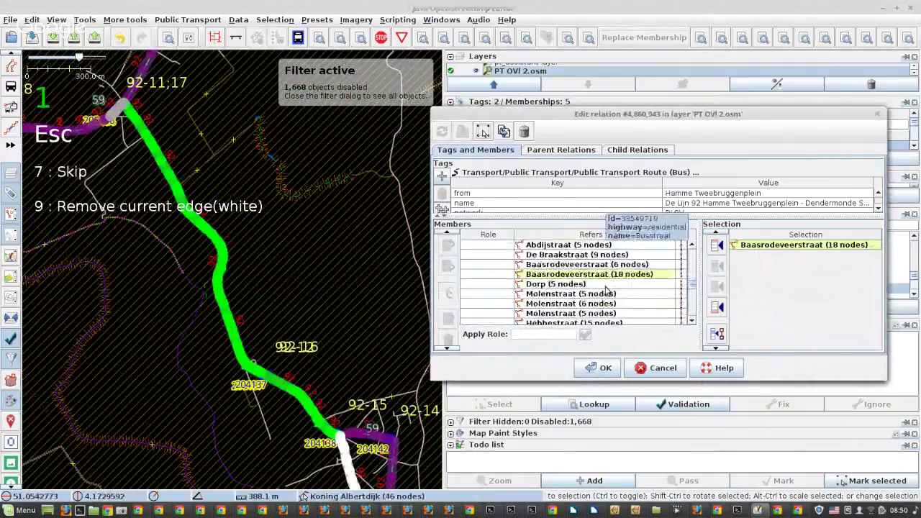
scroll(607, 290, up, 1)
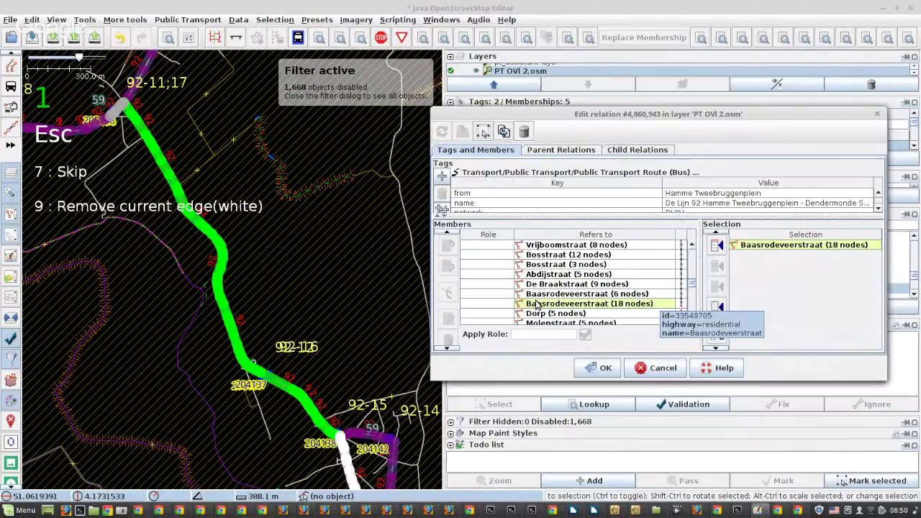
click(335, 271)
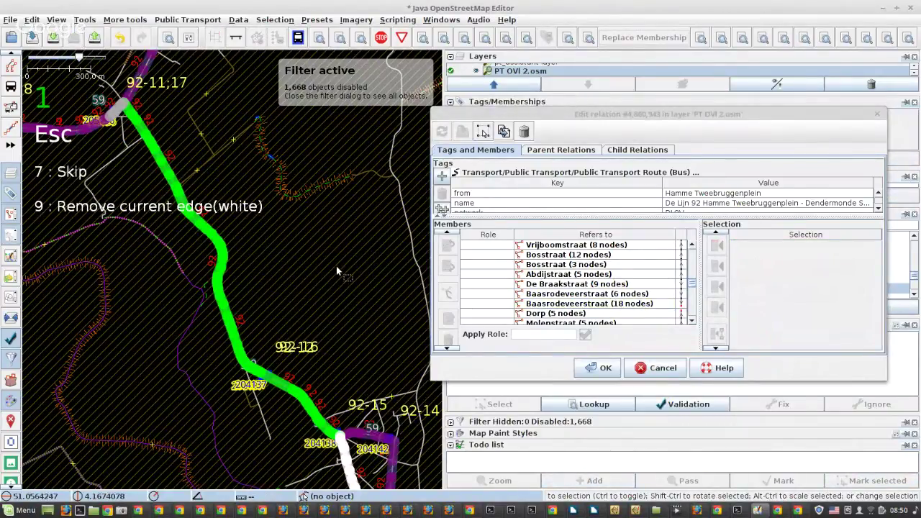
key(Escape)
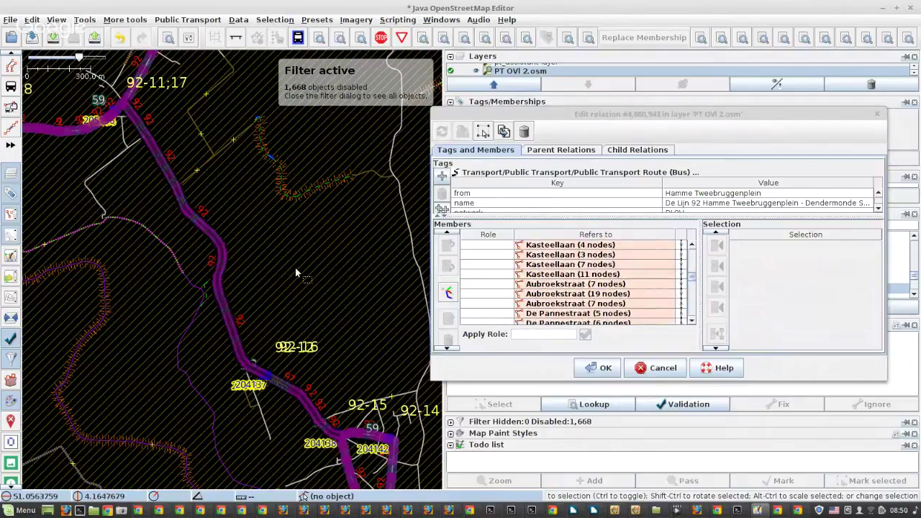
Mark the loop's members from the first Kasteellaan (4 nodes) to the last Kasteellaan (4 nodes) and select their ways on the map
scroll(295, 268, down, 1)
scroll(153, 180, up, 8)
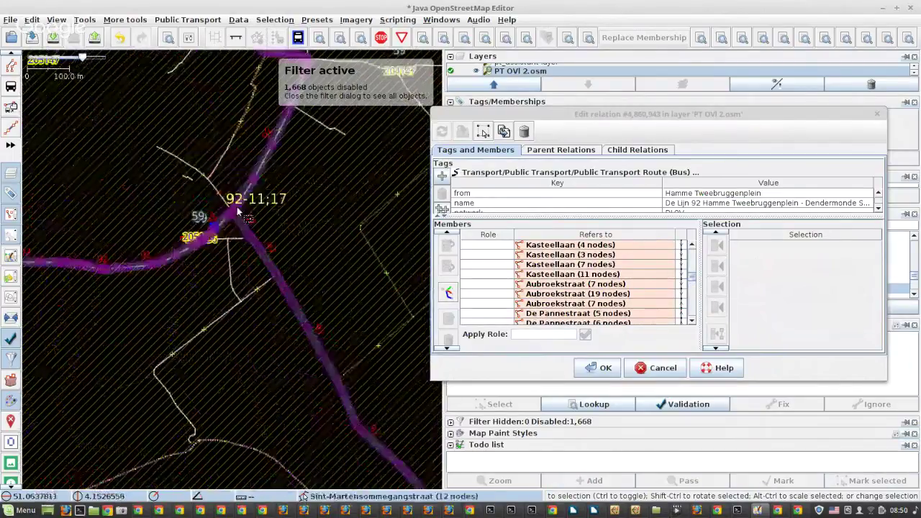
click(153, 180)
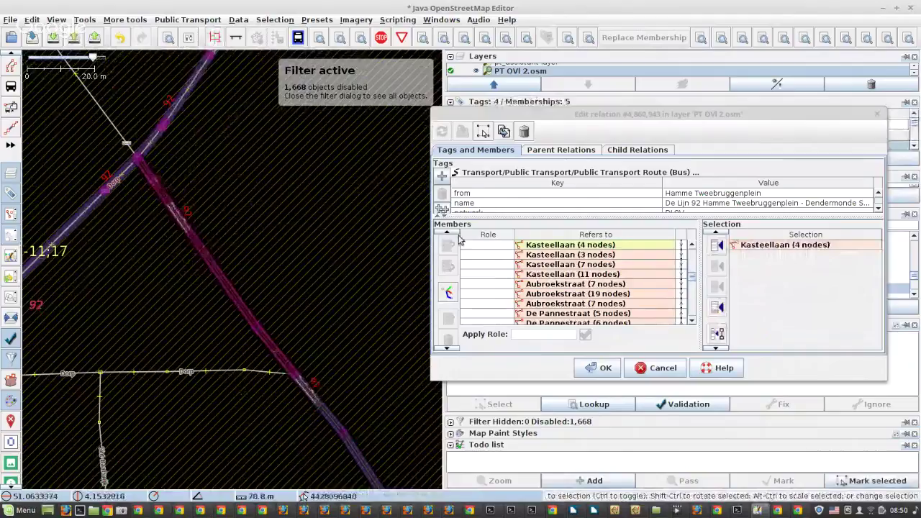
scroll(568, 268, up, 1)
scroll(568, 268, down, 6)
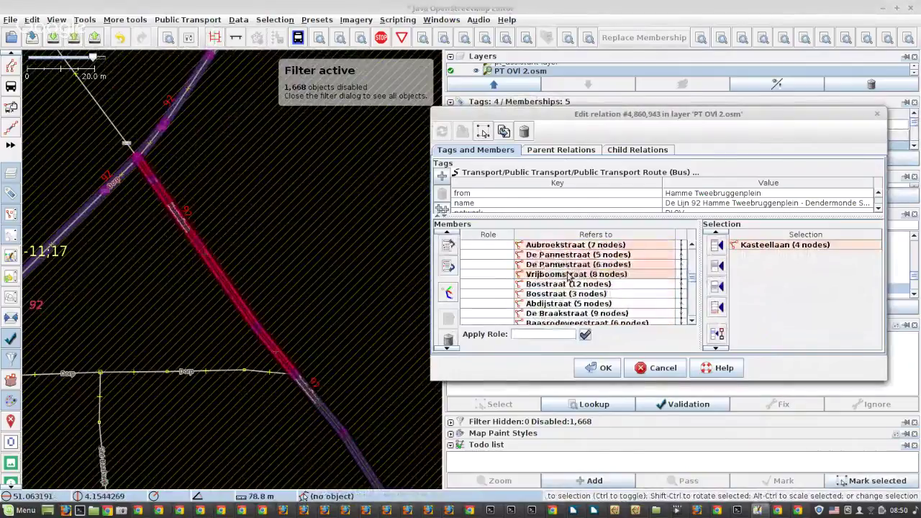
key(ctrl+a)
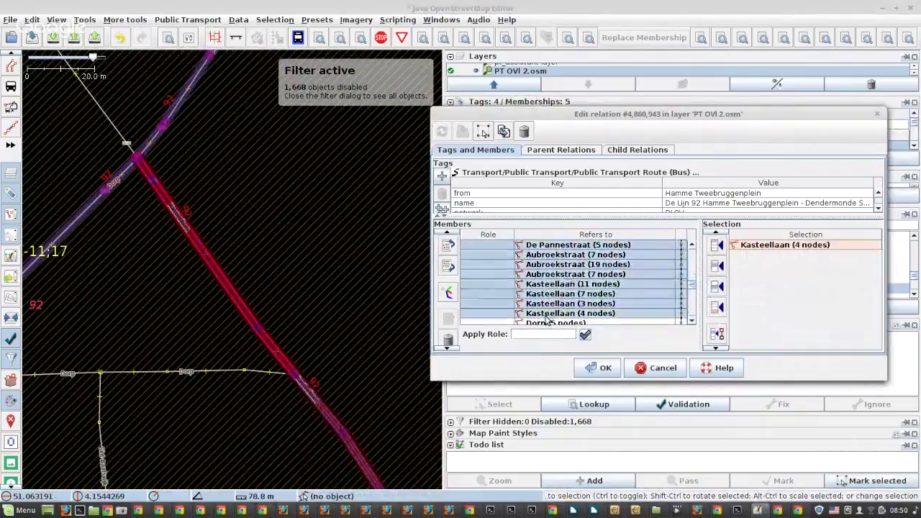
scroll(716, 321, down, 3)
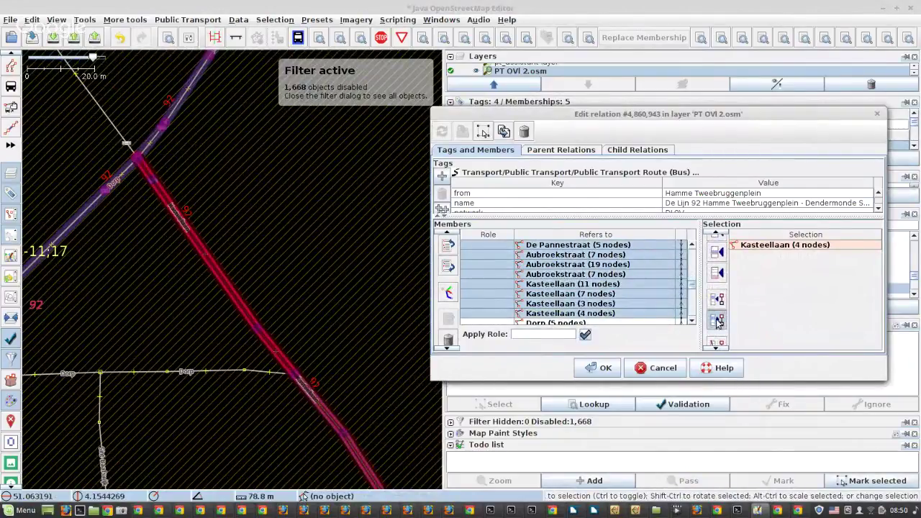
click(718, 321)
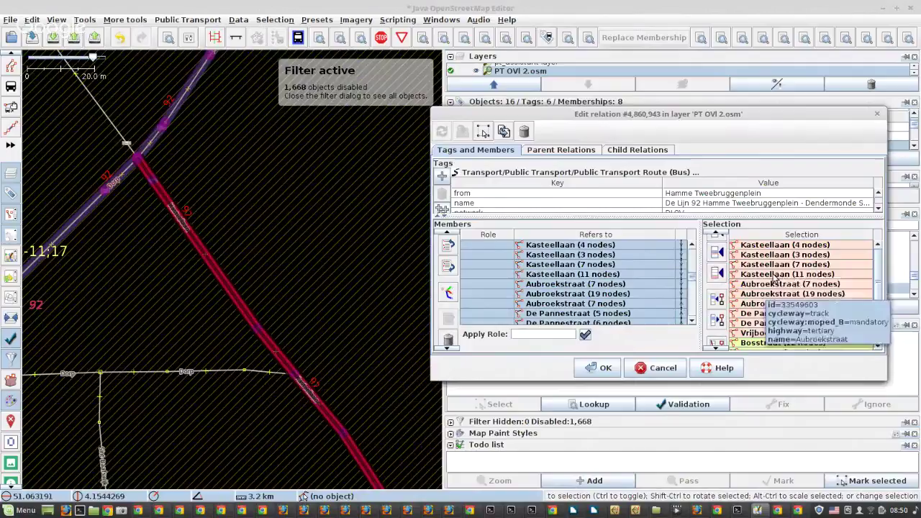
Review the selected Kasteellaan loop on the map and save the relation's changes
mouse_move(705, 123)
mouse_down()
mouse_move(663, 234)
mouse_move(687, 175)
mouse_up()
scroll(260, 180, down, 4)
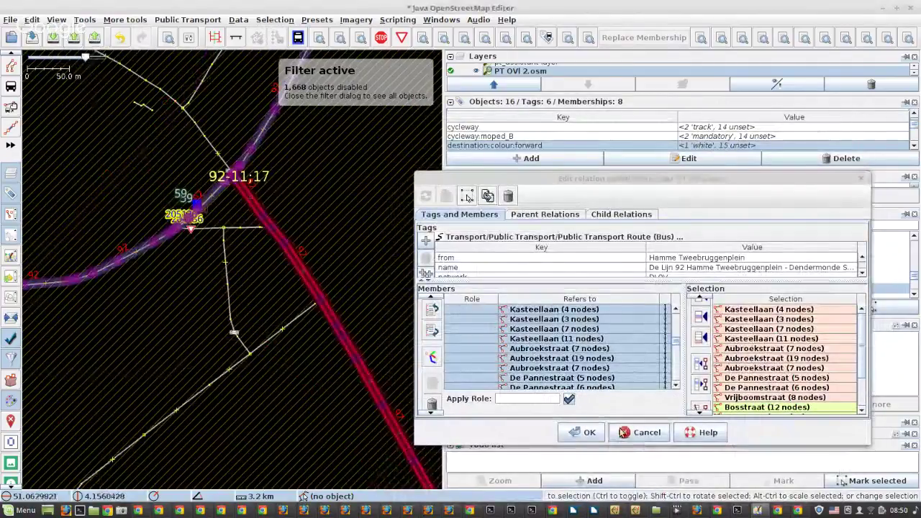
scroll(264, 228, down, 5)
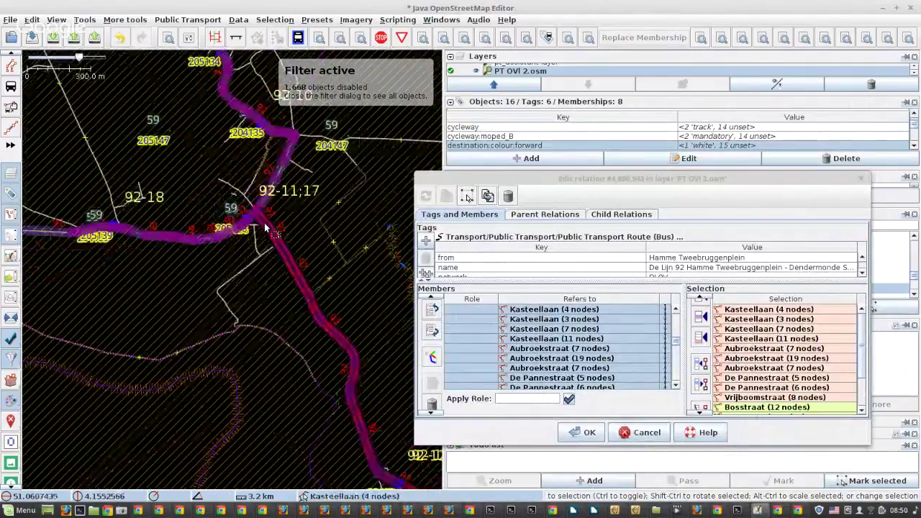
scroll(264, 227, down, 2)
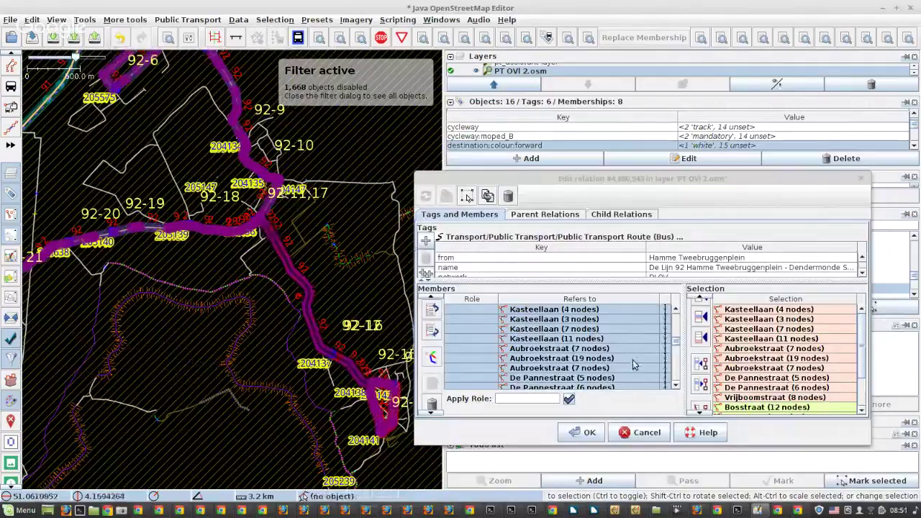
click(587, 432)
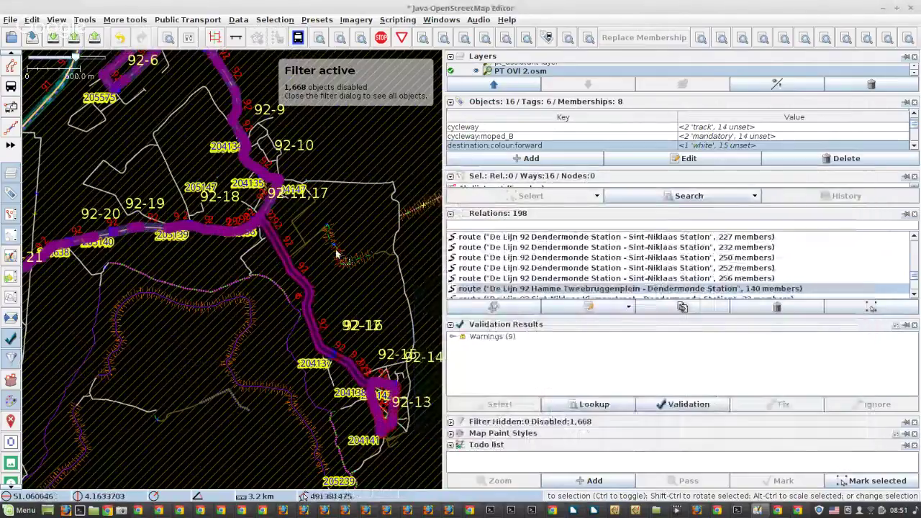
Examine the route's course on the map around the Hamme Zwaarveld loop, from stop 92-5 through 92-6 and 92-7 to 92-8
scroll(336, 253, down, 2)
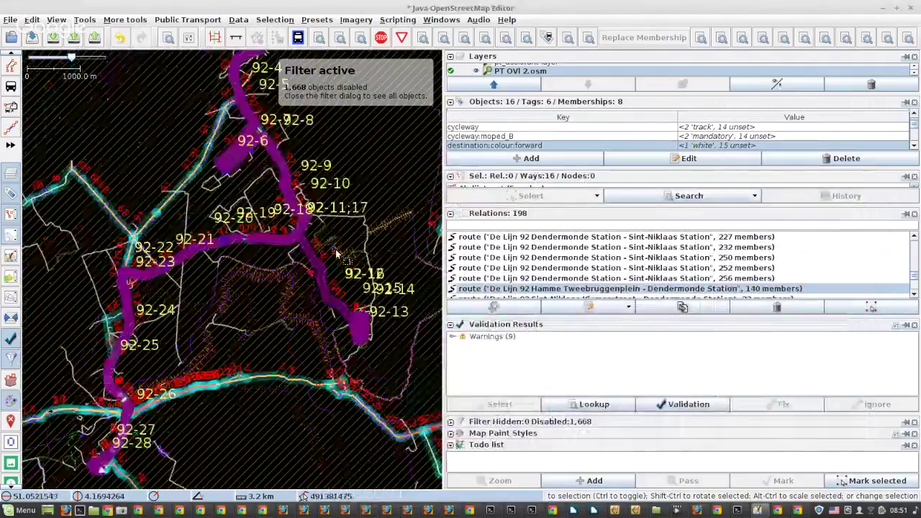
drag(247, 149, 227, 310)
scroll(336, 145, up, 2)
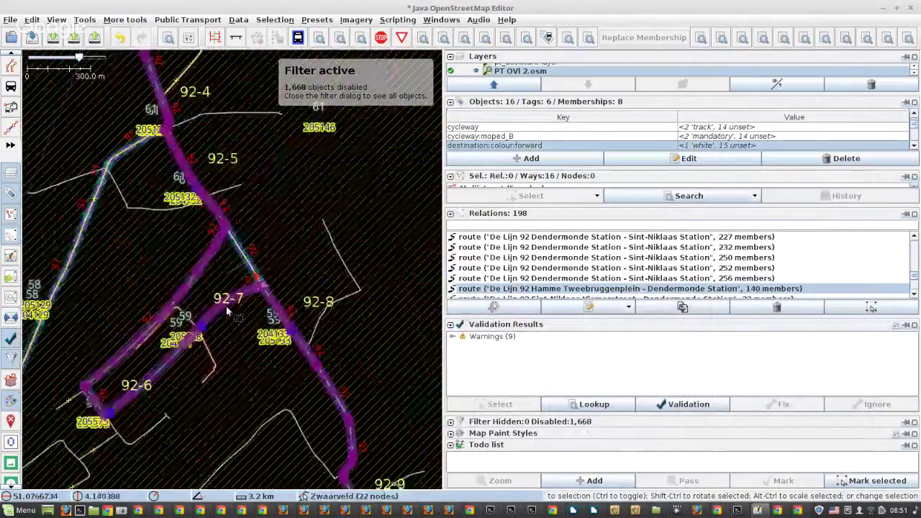
scroll(225, 234, up, 2)
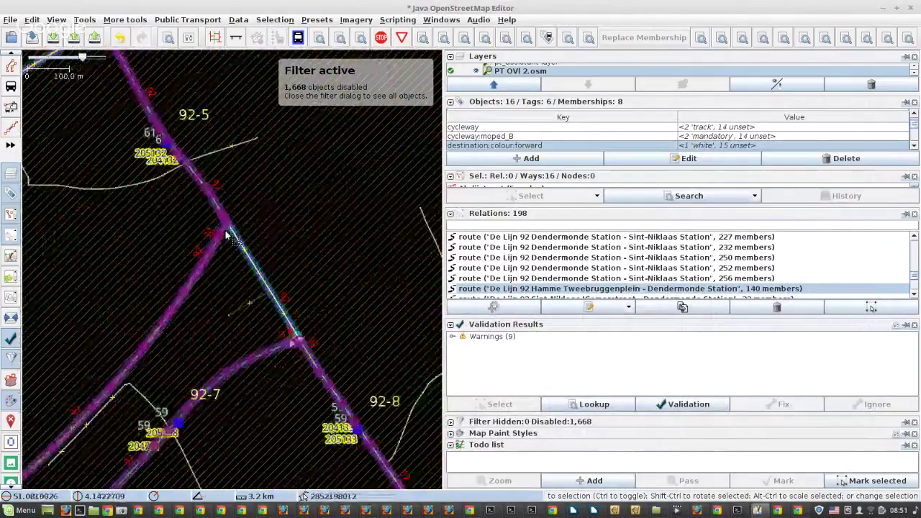
scroll(226, 234, down, 2)
scroll(185, 428, up, 2)
scroll(287, 225, down, 2)
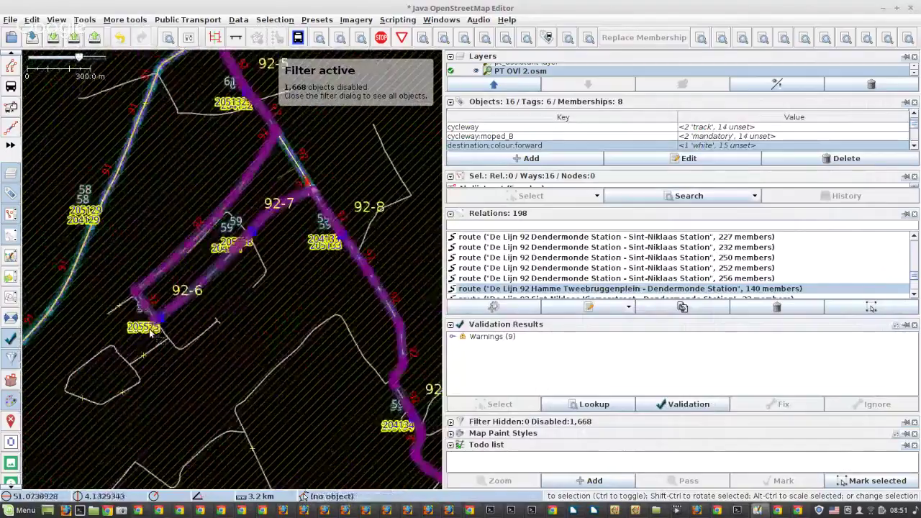
scroll(188, 320, up, 3)
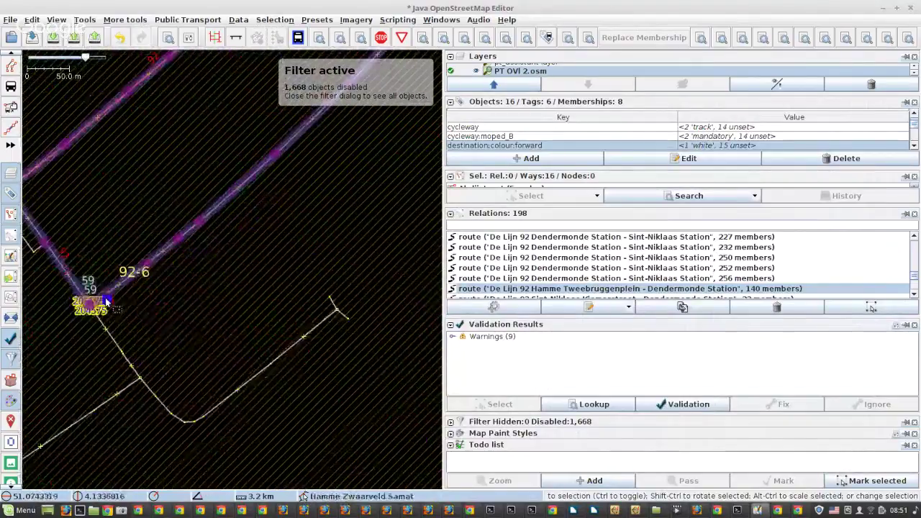
scroll(106, 302, up, 2)
scroll(106, 305, down, 3)
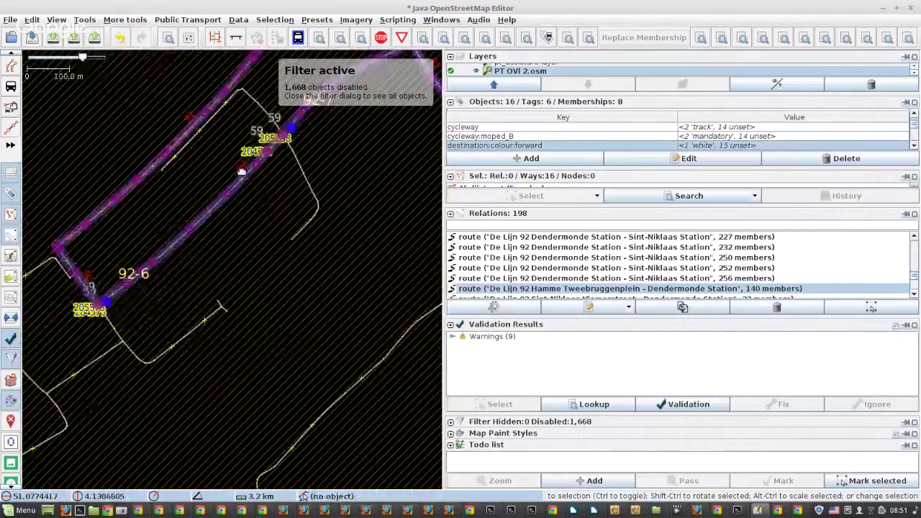
drag(242, 170, 146, 350)
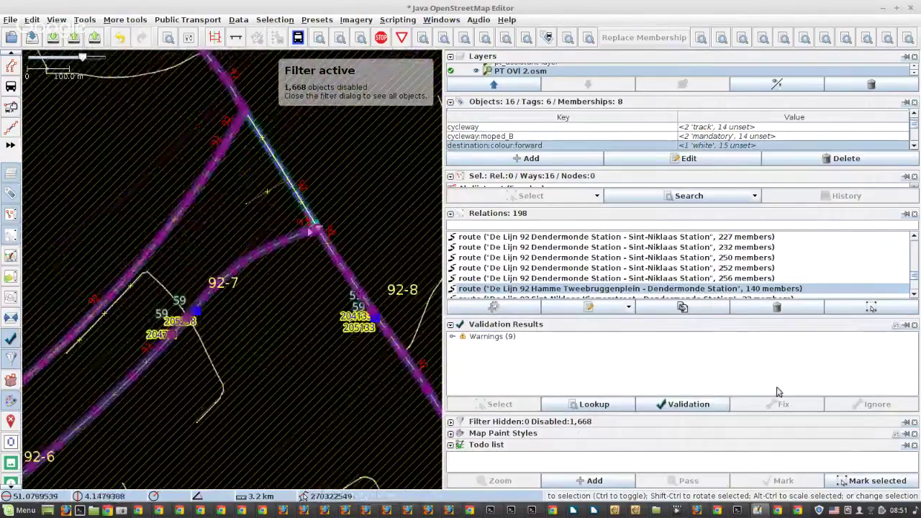